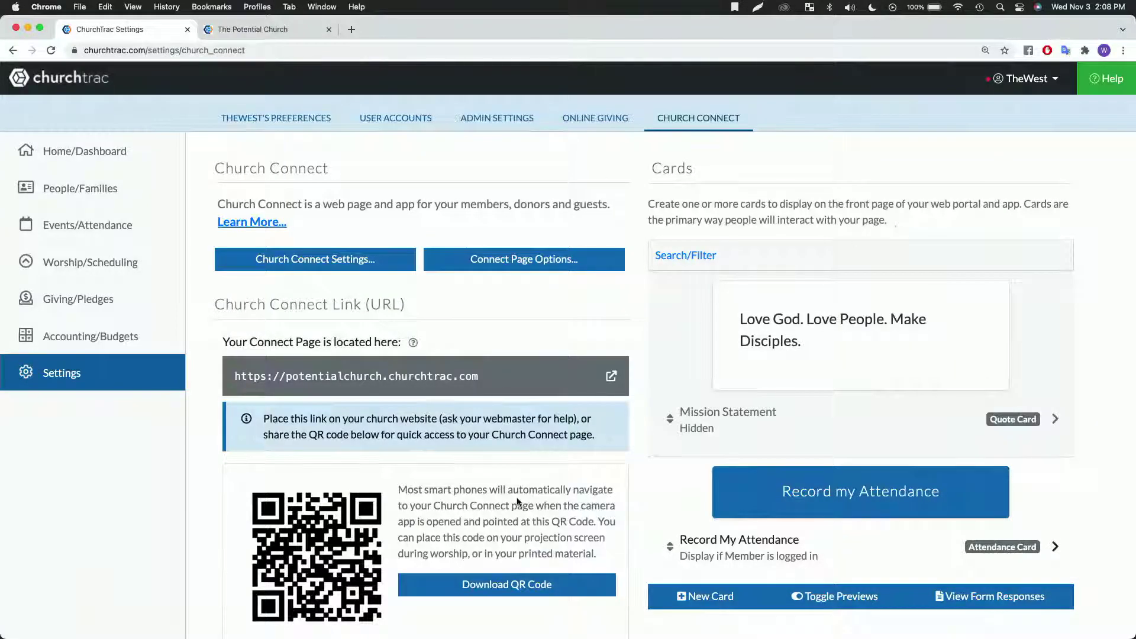
# Step: Examine the QR code for the Church Connect page in the settings
pyautogui.scroll(-5, 516, 501)
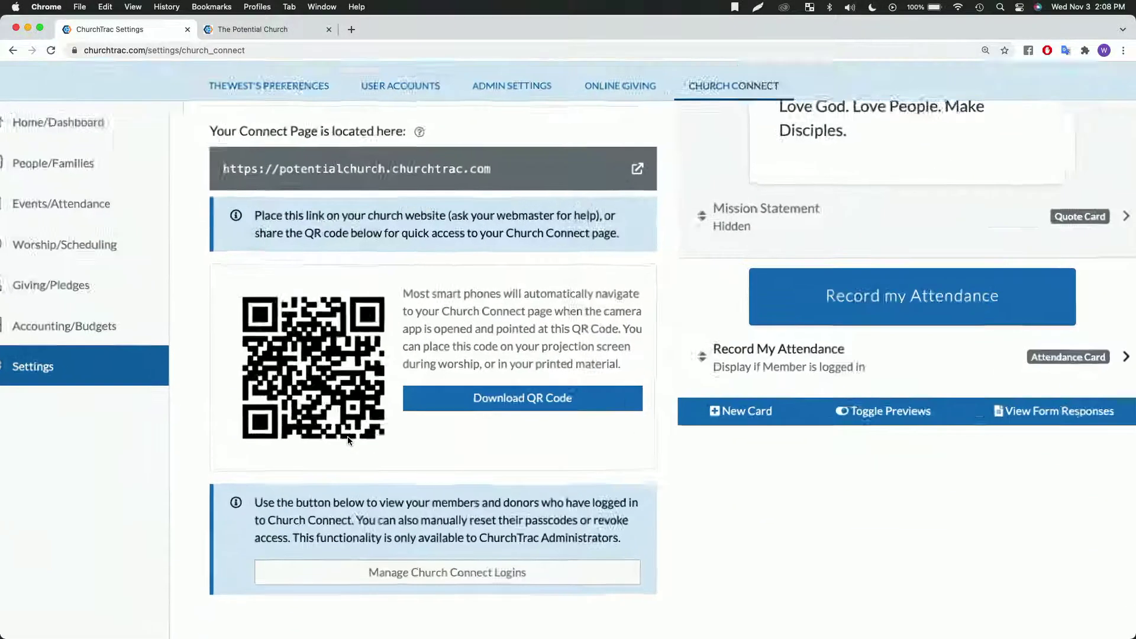
pyautogui.scroll(5, 348, 441)
pyautogui.hscroll(-3, 467, 471)
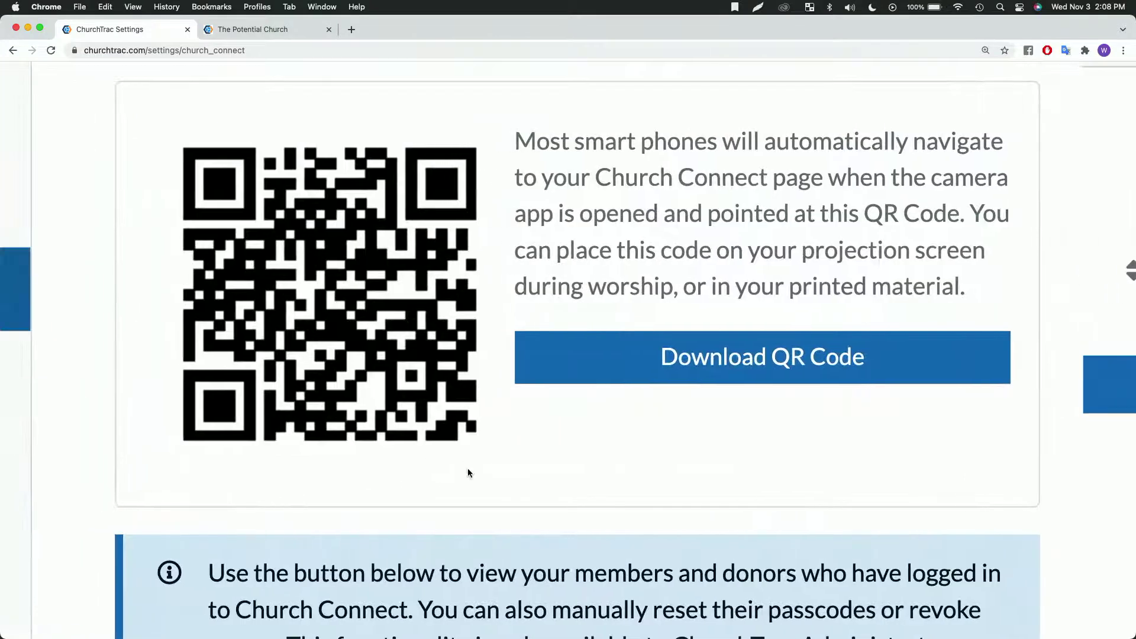
pyautogui.scroll(1, 467, 472)
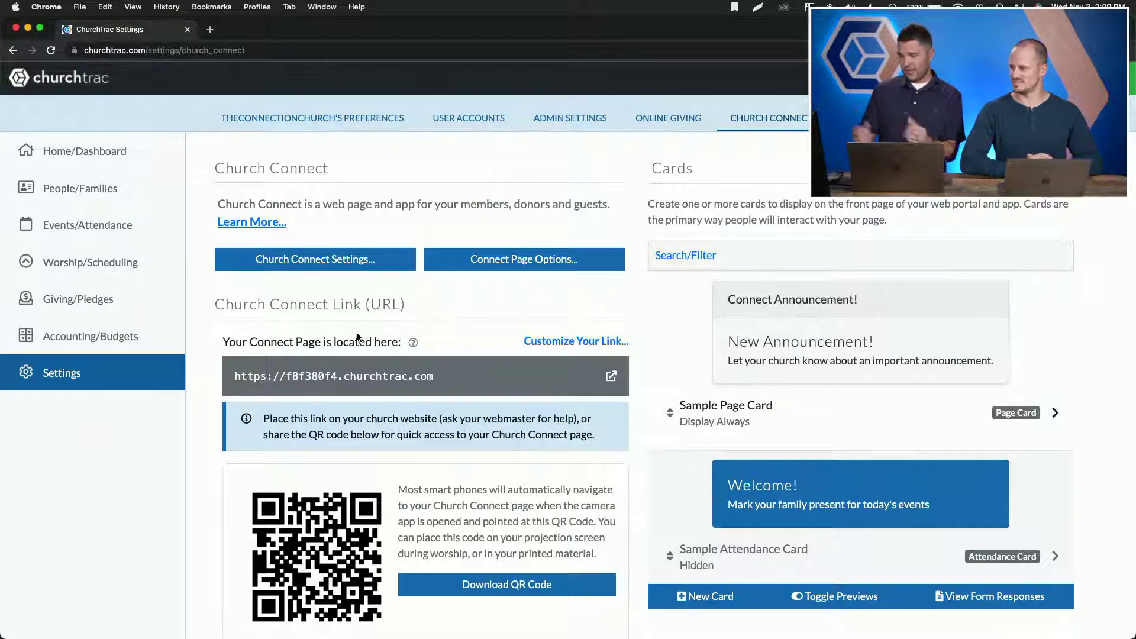
# Step: Check whether the keyword "theconnectionchurch" is available for a custom Church Connect URL
pyautogui.scroll(-1, 358, 337)
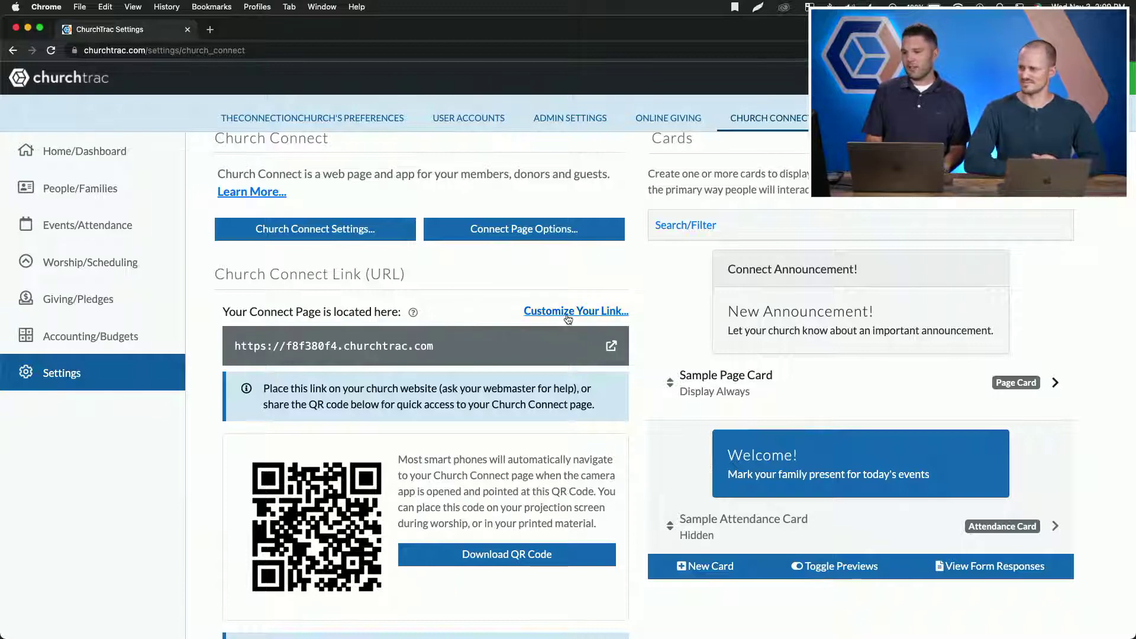
pyautogui.scroll(-1, 365, 320)
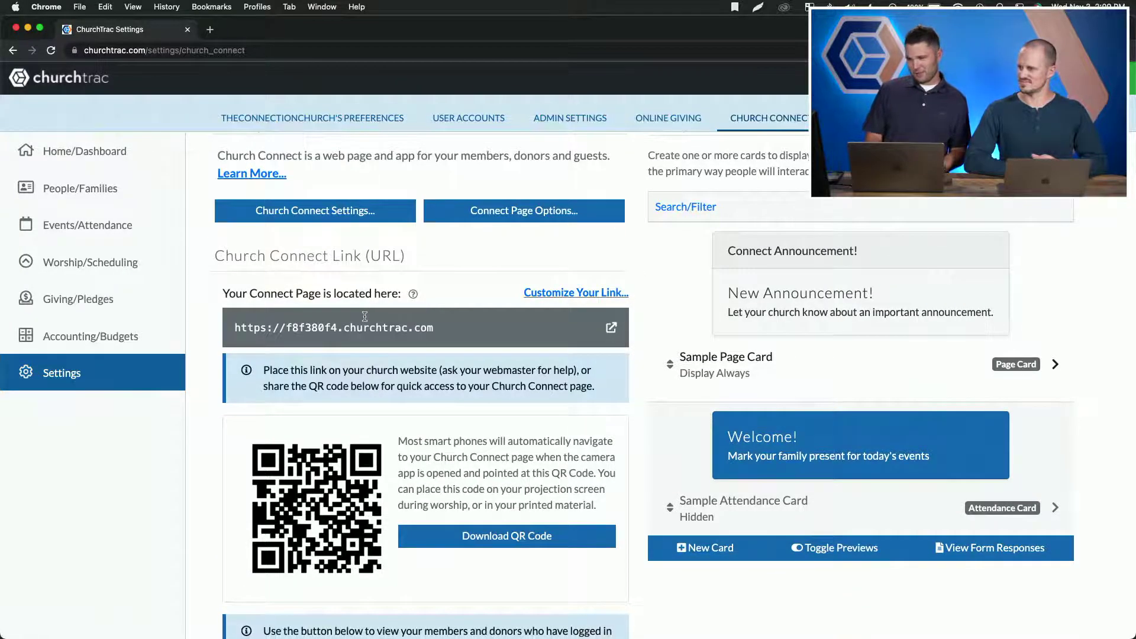
pyautogui.scroll(5, 365, 316)
pyautogui.scroll(-1, 364, 317)
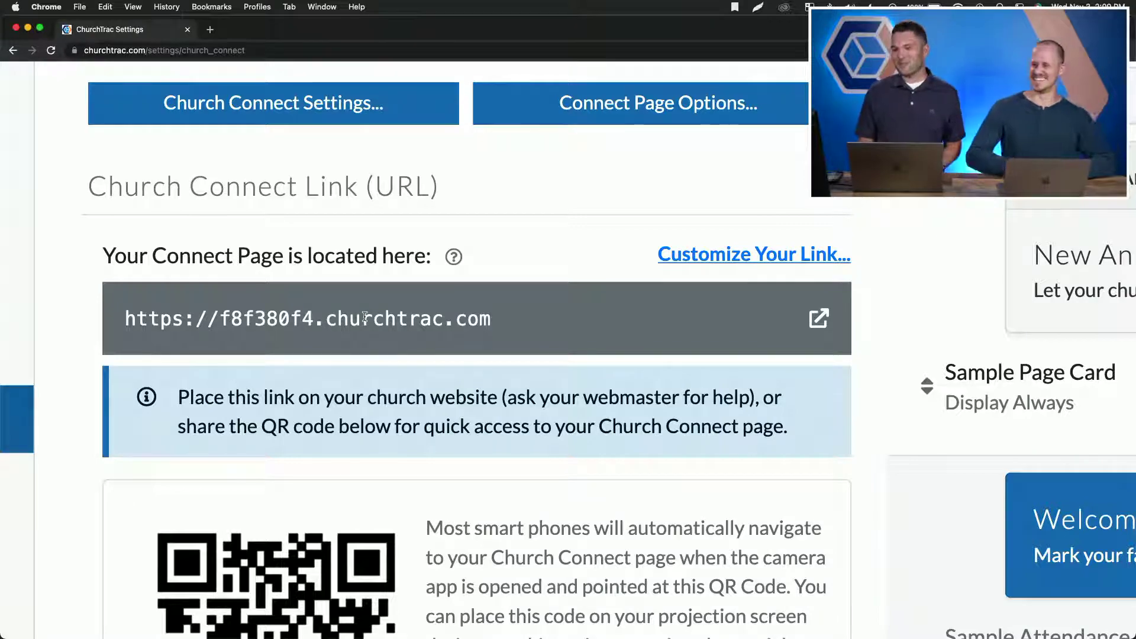
pyautogui.scroll(-5, 364, 316)
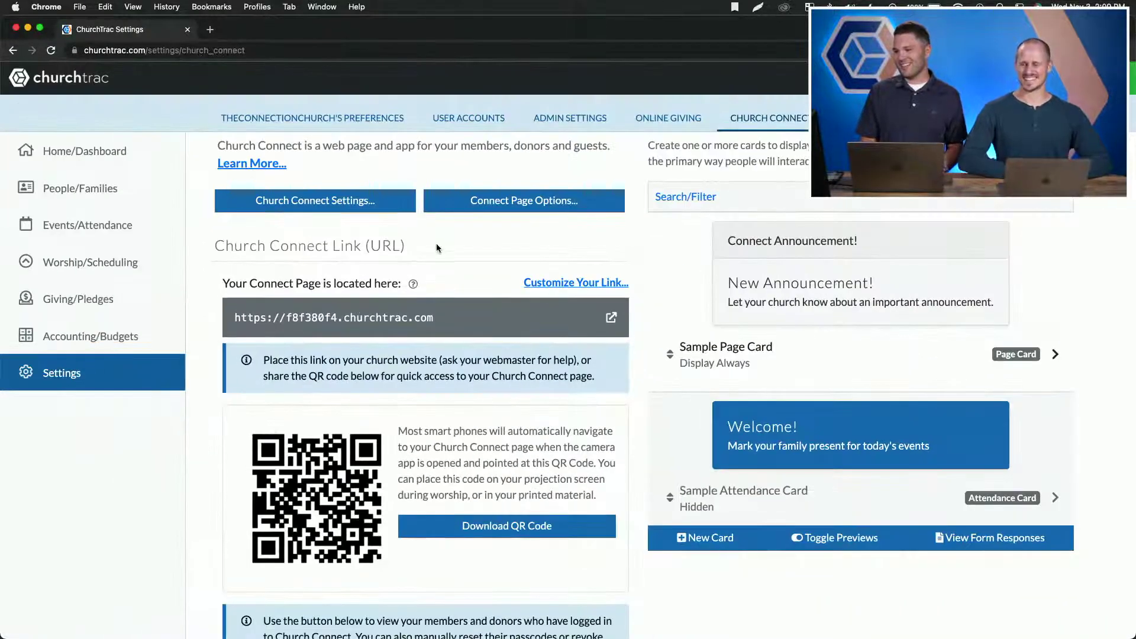
pyautogui.click(590, 284)
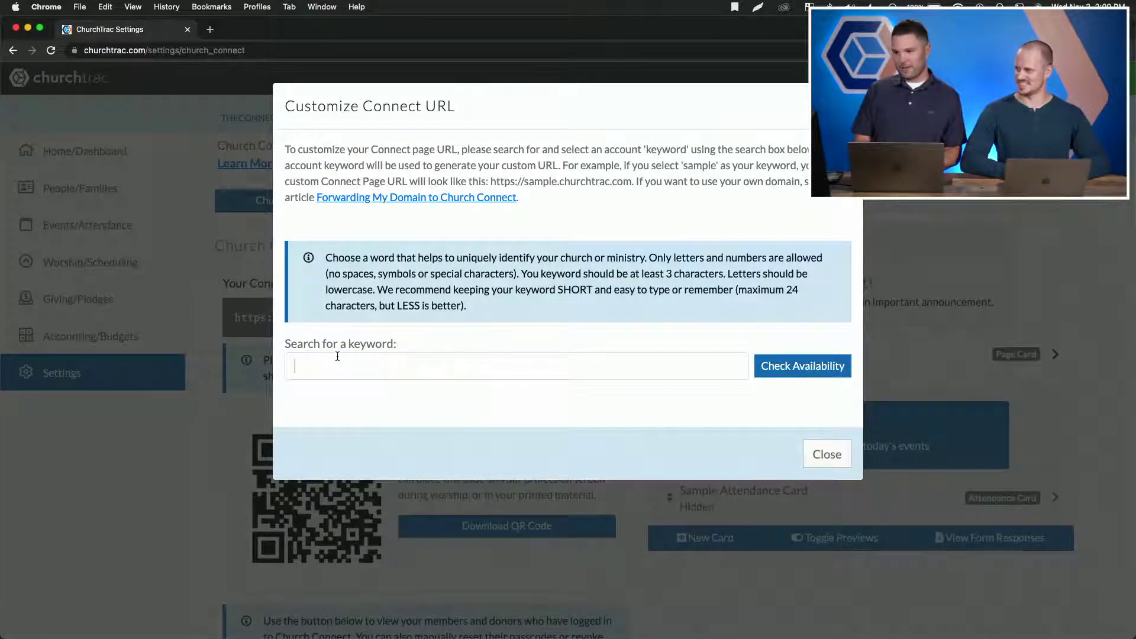
pyautogui.write('the')
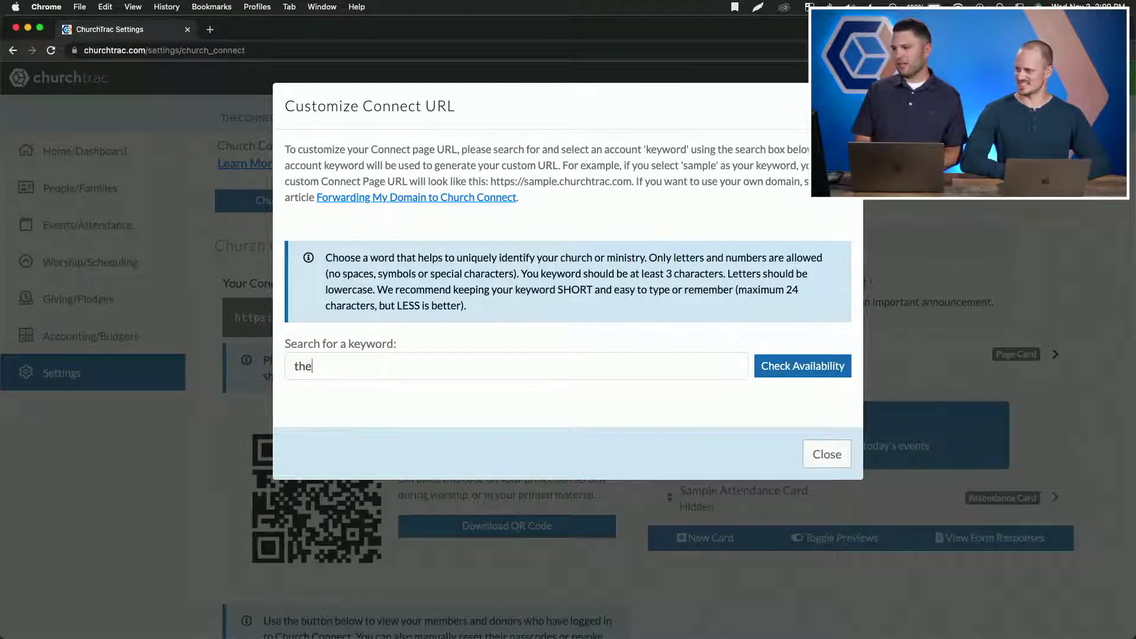
pyautogui.write('connecti')
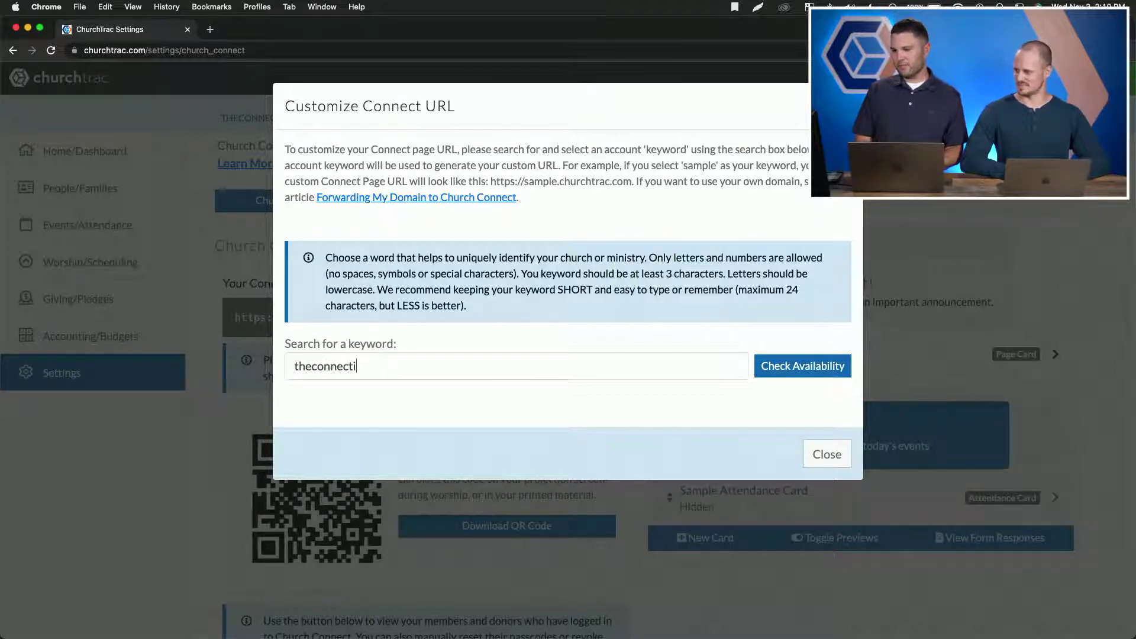
pyautogui.write('onchurch')
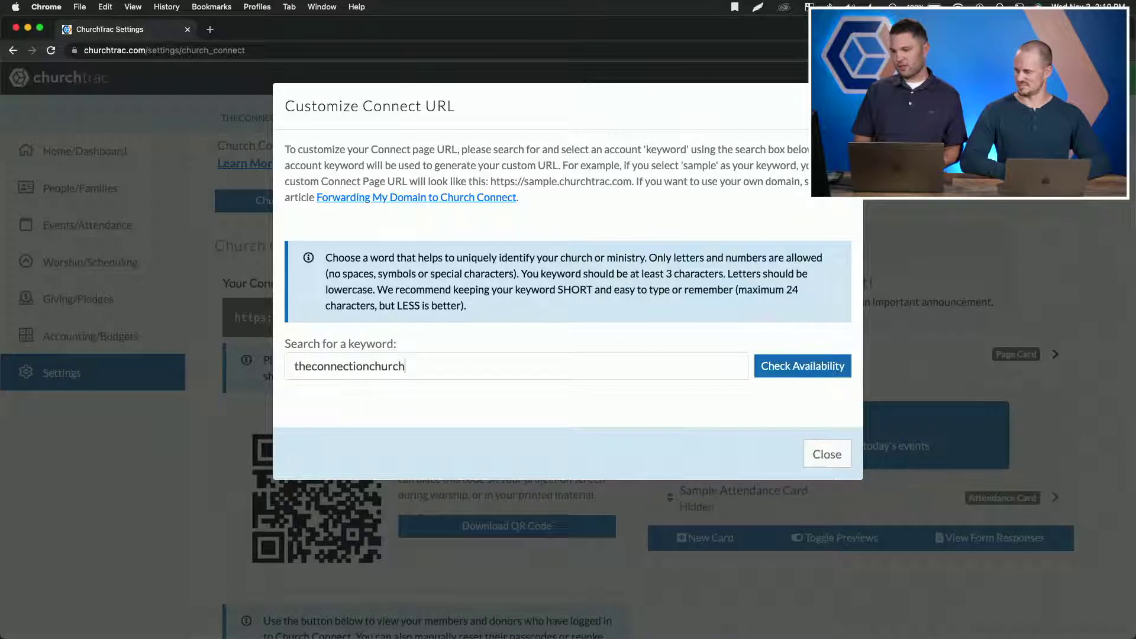
pyautogui.click(793, 370)
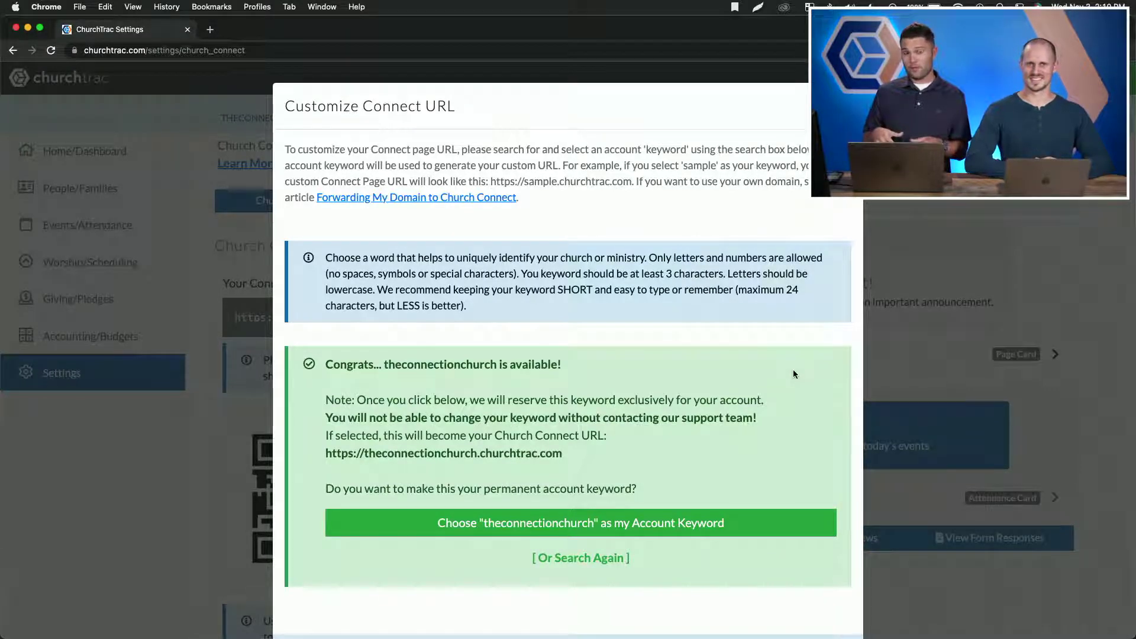
# Step: Check the availability of the shorter keyword "tcc" and leave the URL customization without choosing a keyword
pyautogui.click(592, 562)
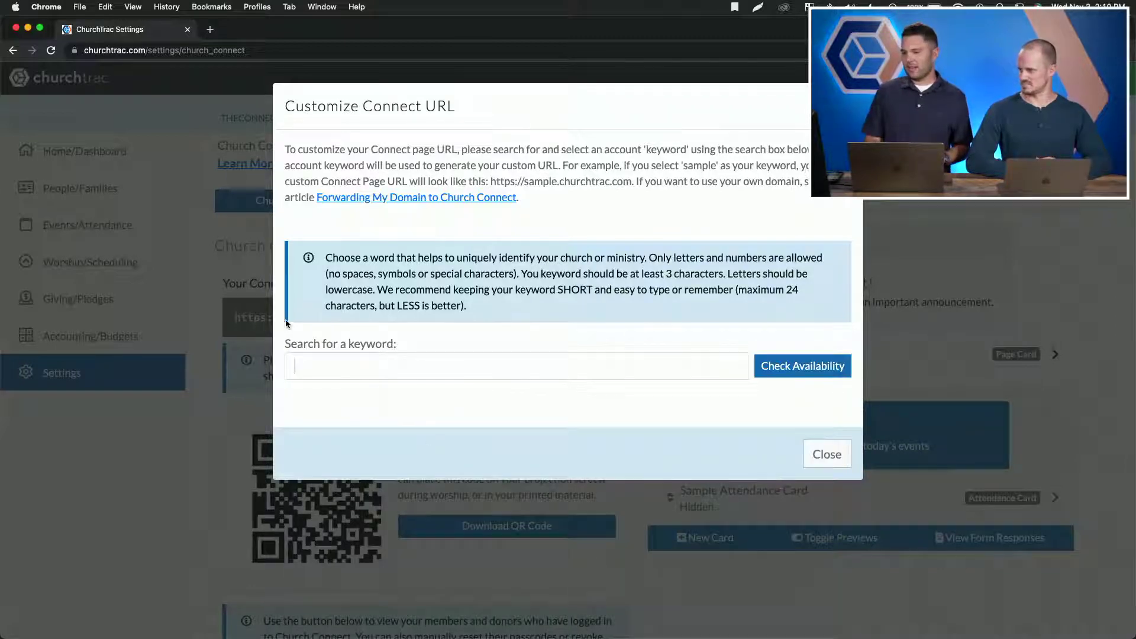
pyautogui.click(378, 367)
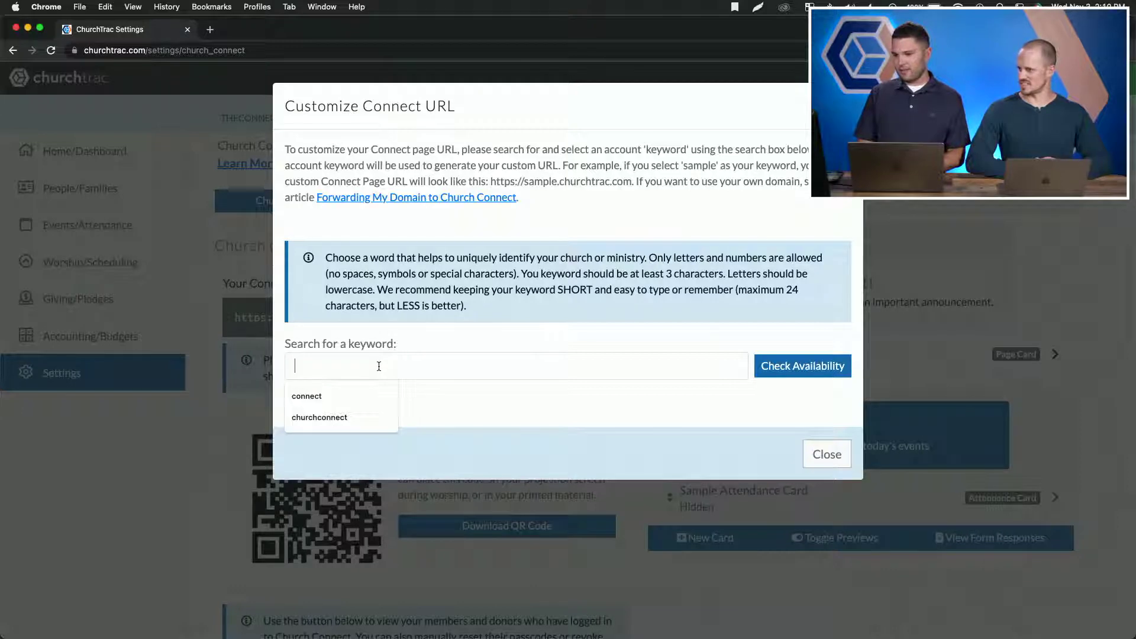
pyautogui.write('t')
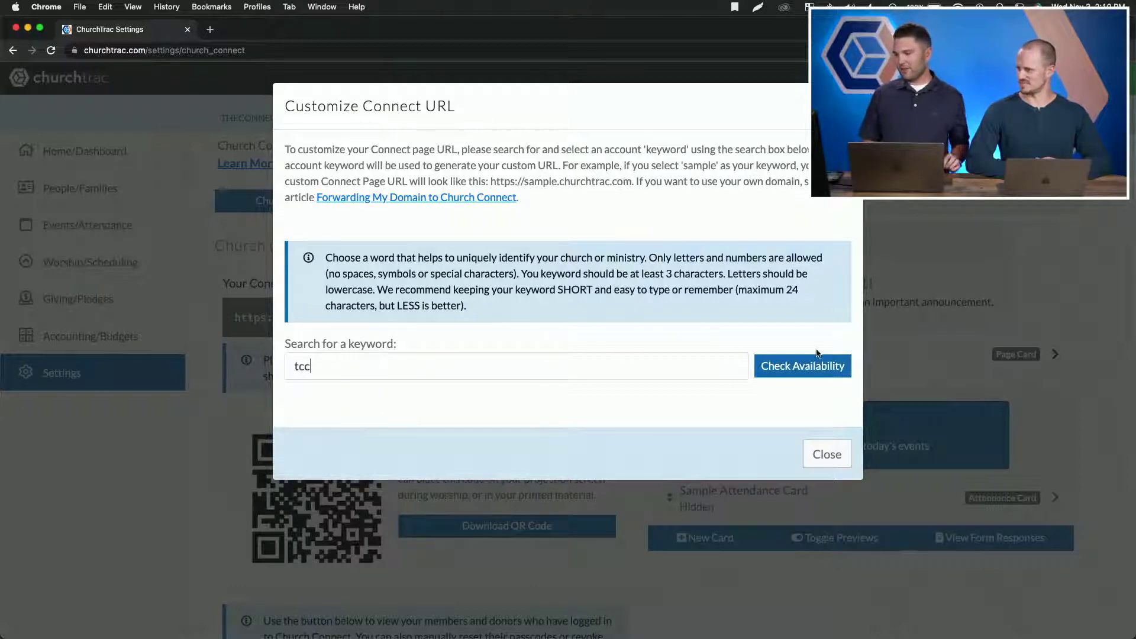
pyautogui.write('cc')
pyautogui.click(817, 362)
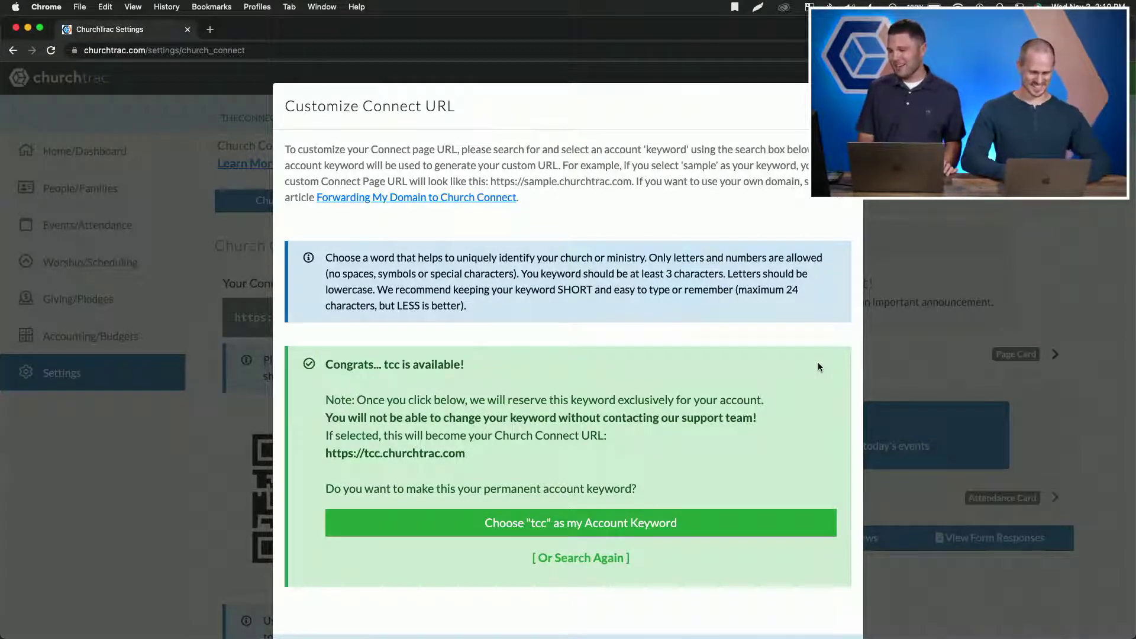
pyautogui.click(599, 562)
pyautogui.click(822, 455)
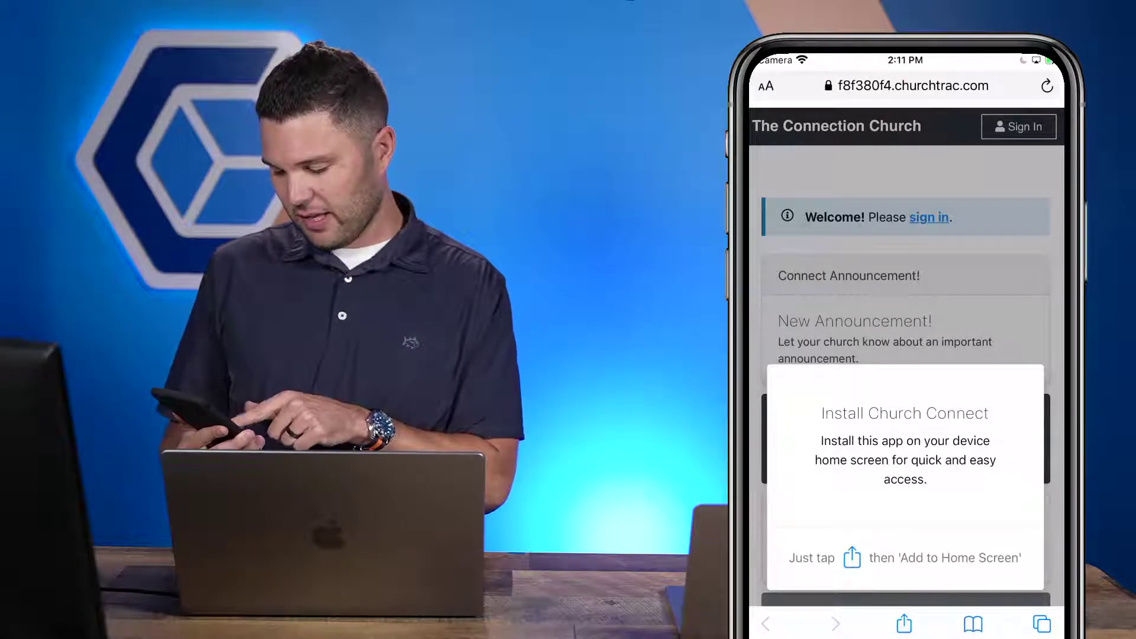
# Step: Add The Connection Church's page to the phone's home screen under the name Connect and open it from there
pyautogui.click(904, 624)
pyautogui.scroll(-5, 906, 486)
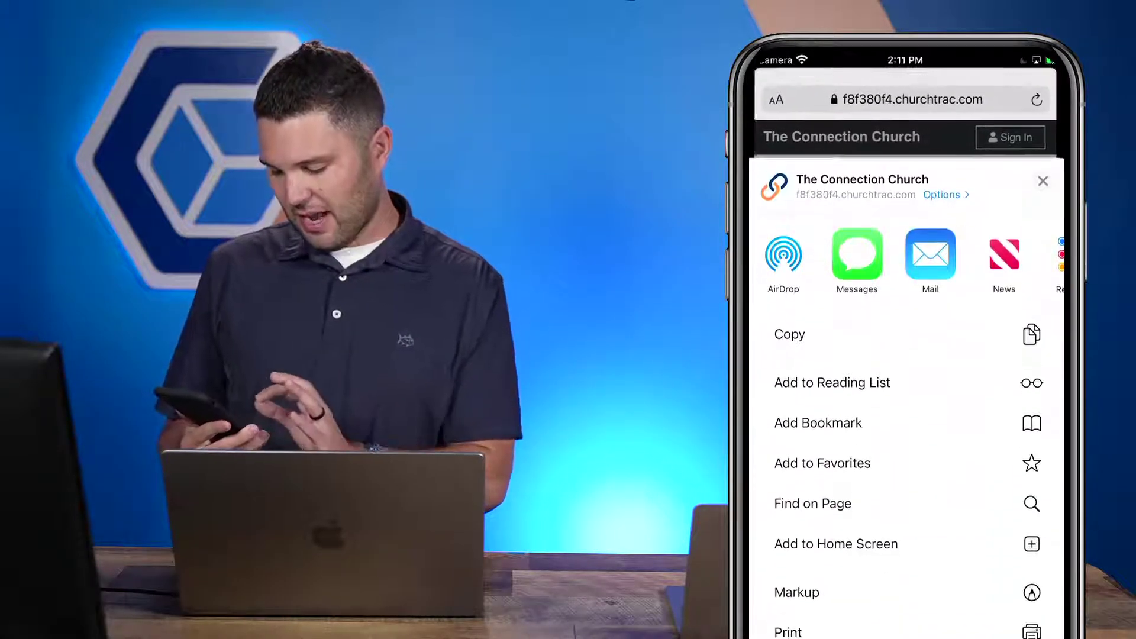
pyautogui.click(835, 469)
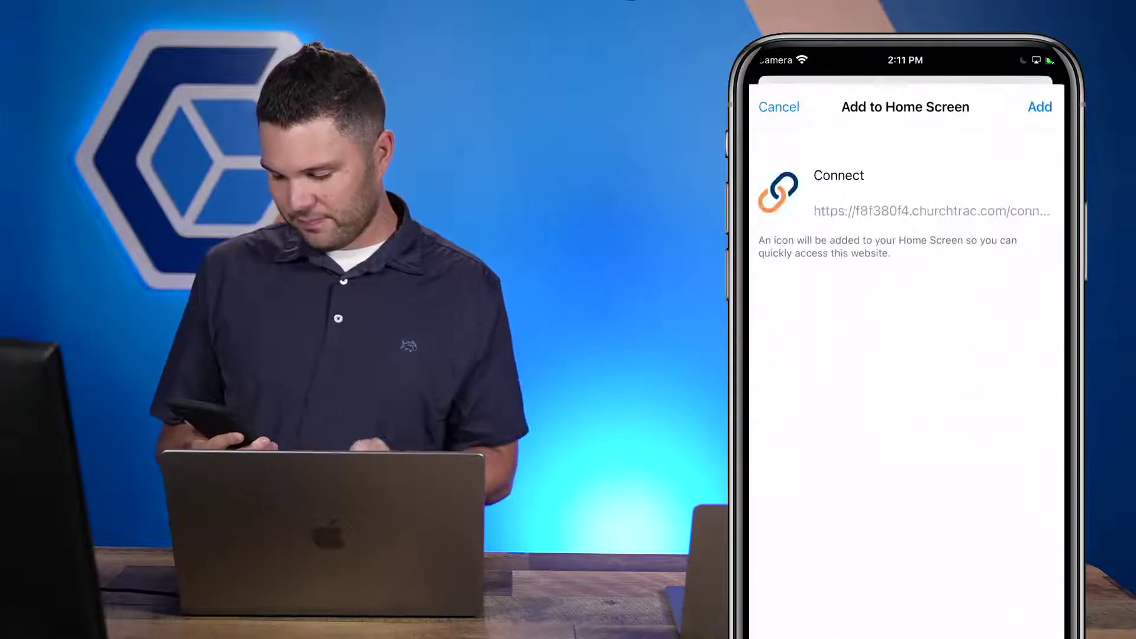
pyautogui.click(1040, 106)
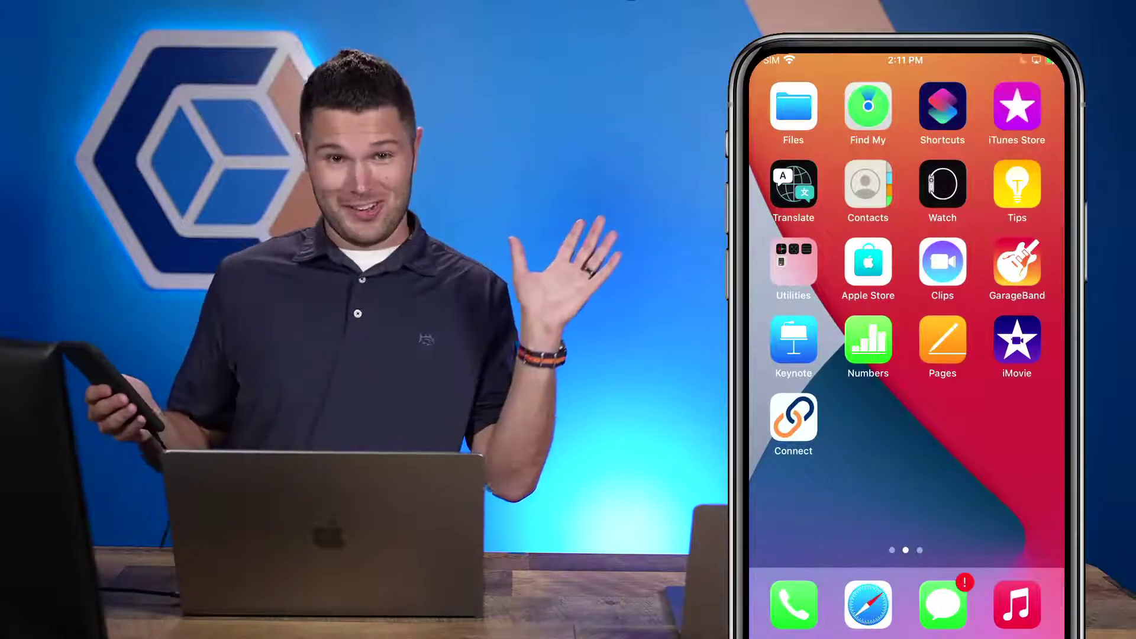
pyautogui.click(794, 417)
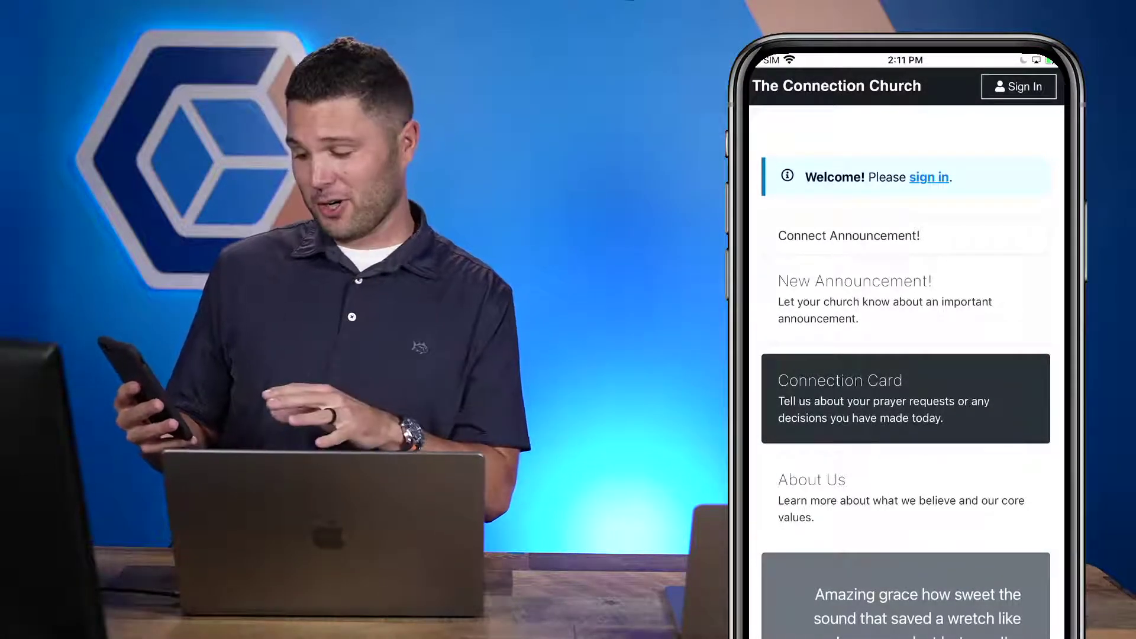
pyautogui.press('Home')
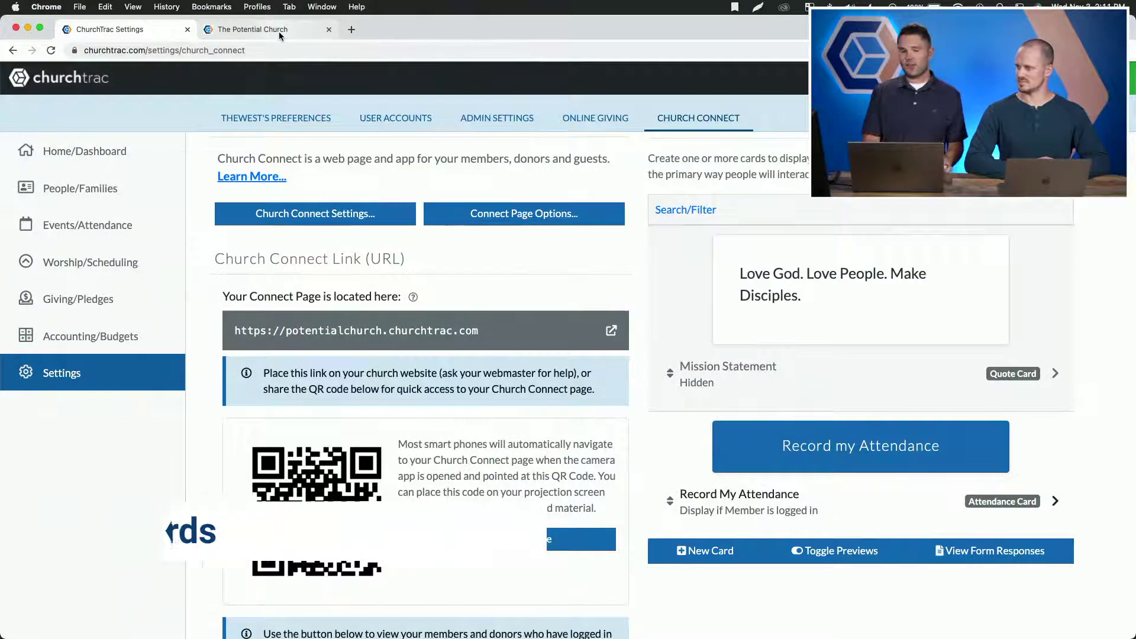
# Step: View the Connect card's form on The Potential Church's page in the browser and return to its welcome page
pyautogui.click(279, 31)
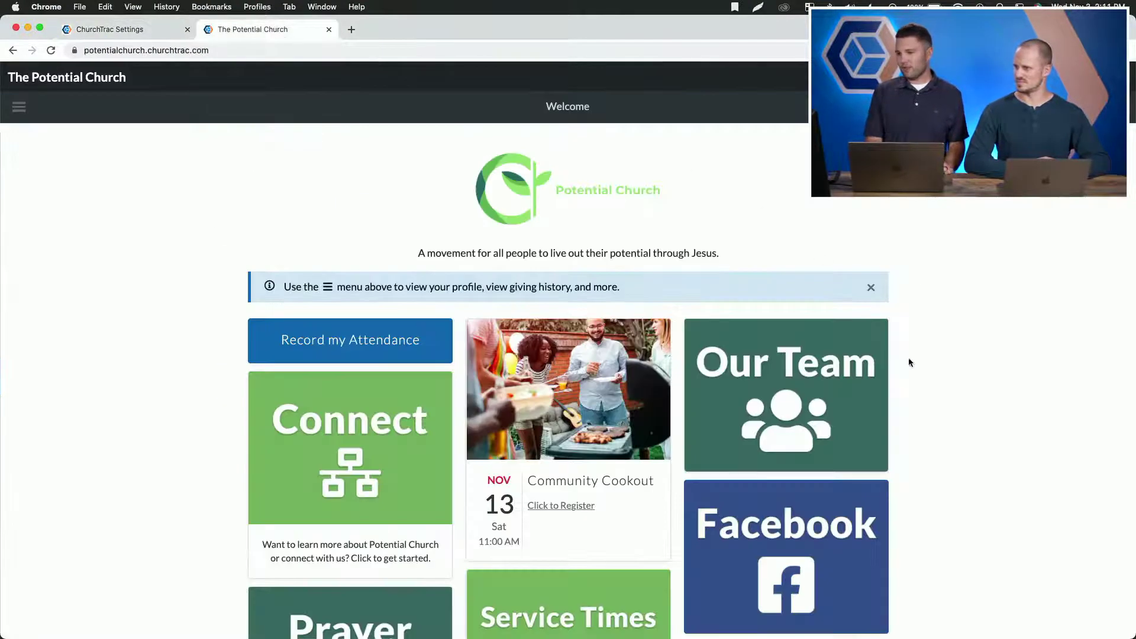
pyautogui.scroll(-2, 917, 369)
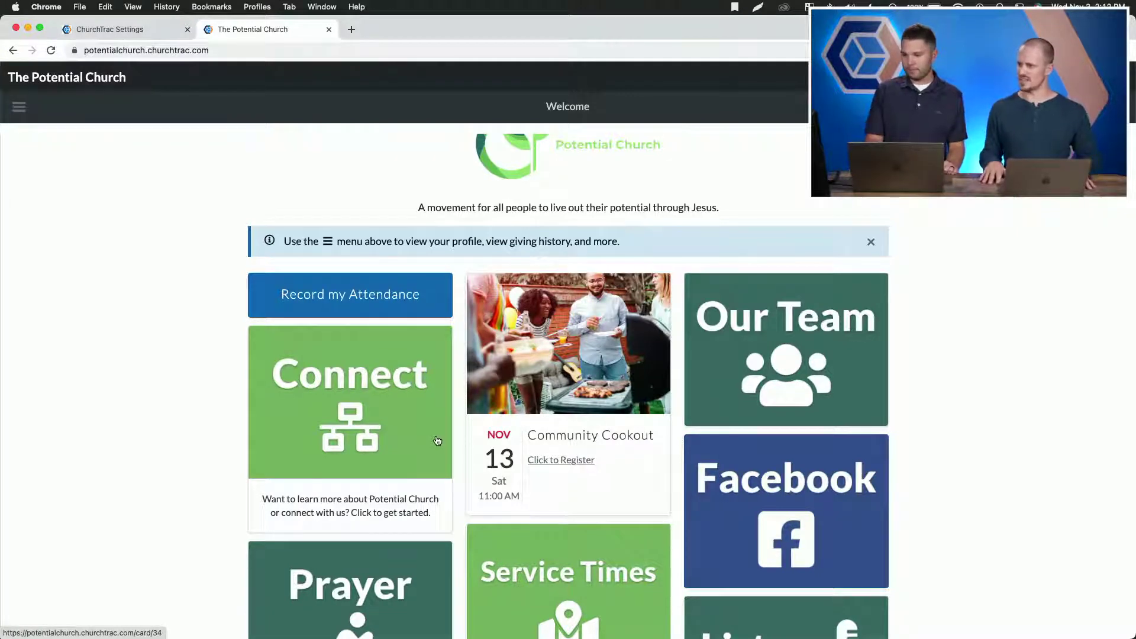
pyautogui.click(351, 406)
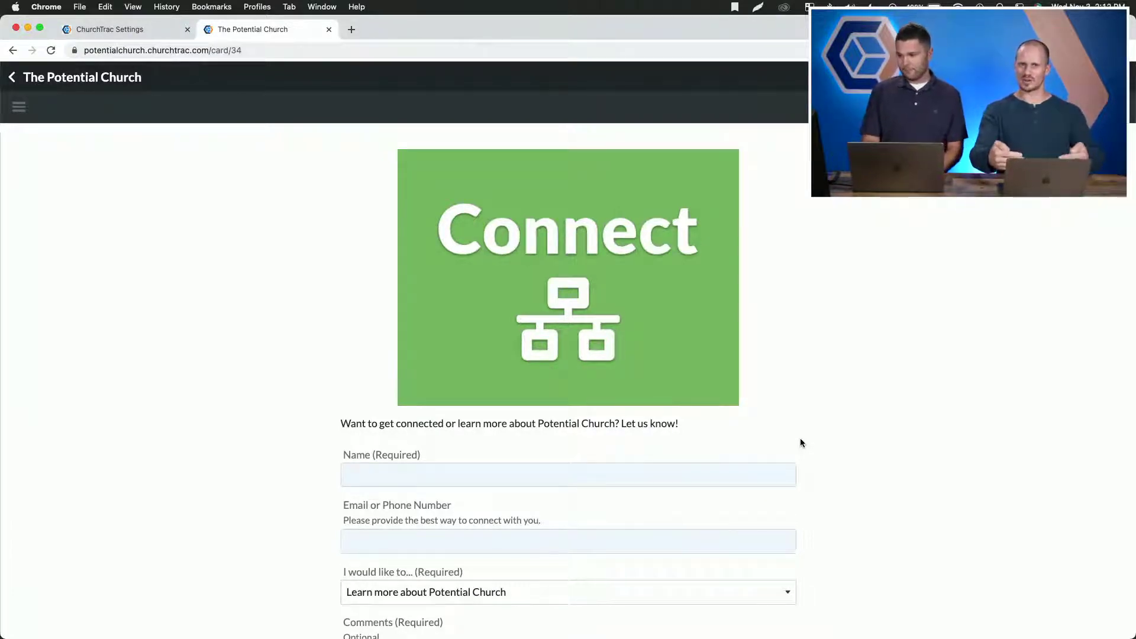
pyautogui.scroll(-5, 801, 440)
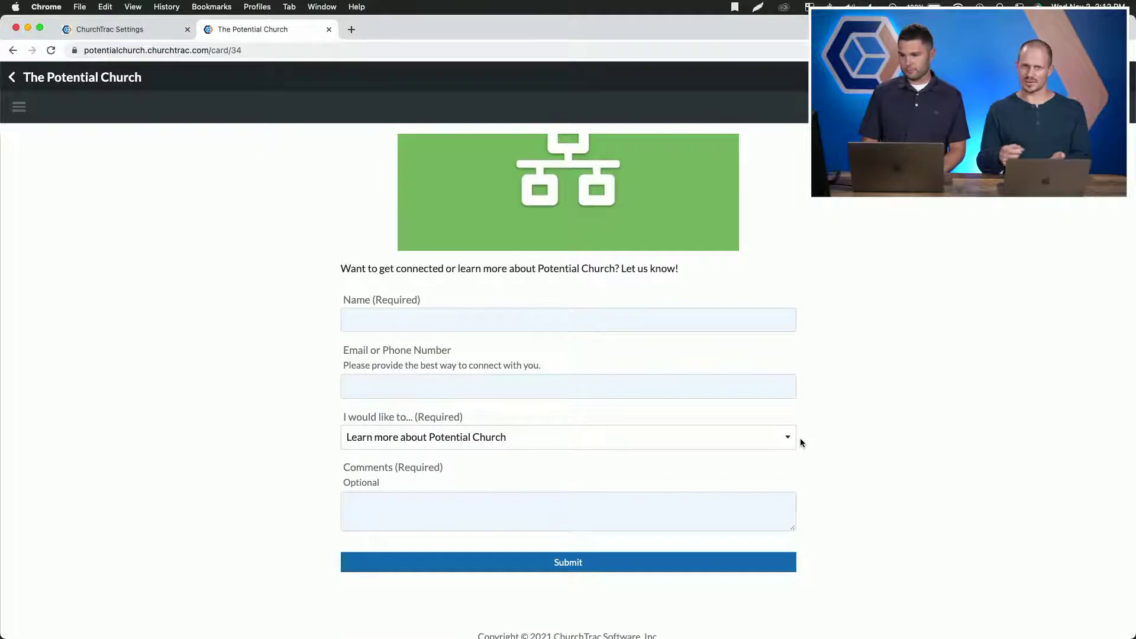
pyautogui.scroll(5, 801, 442)
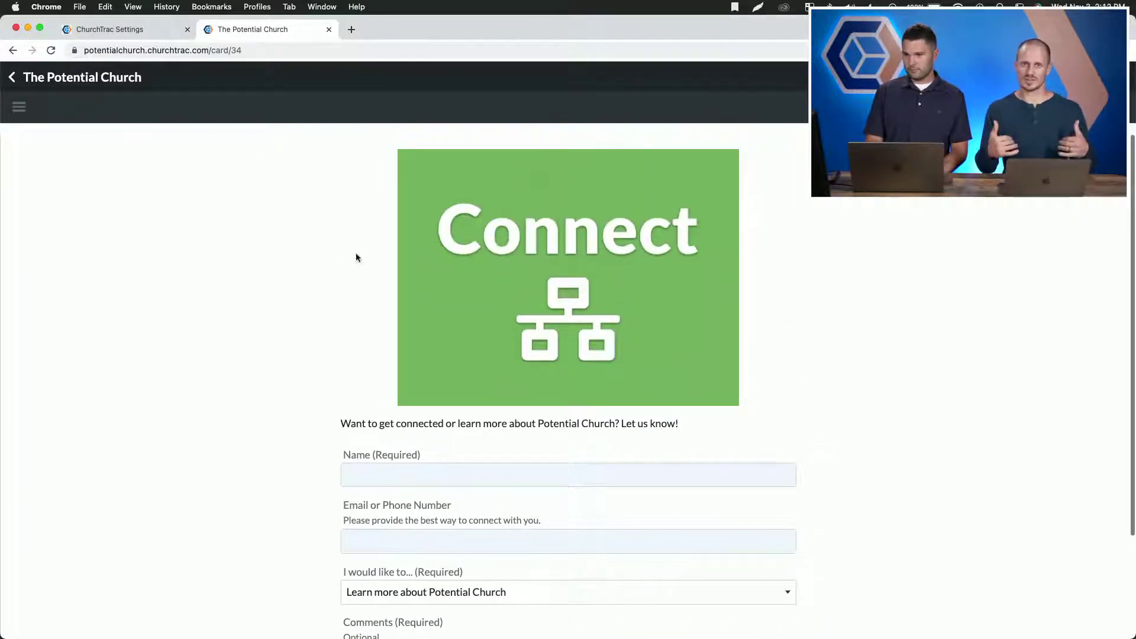
pyautogui.click(117, 79)
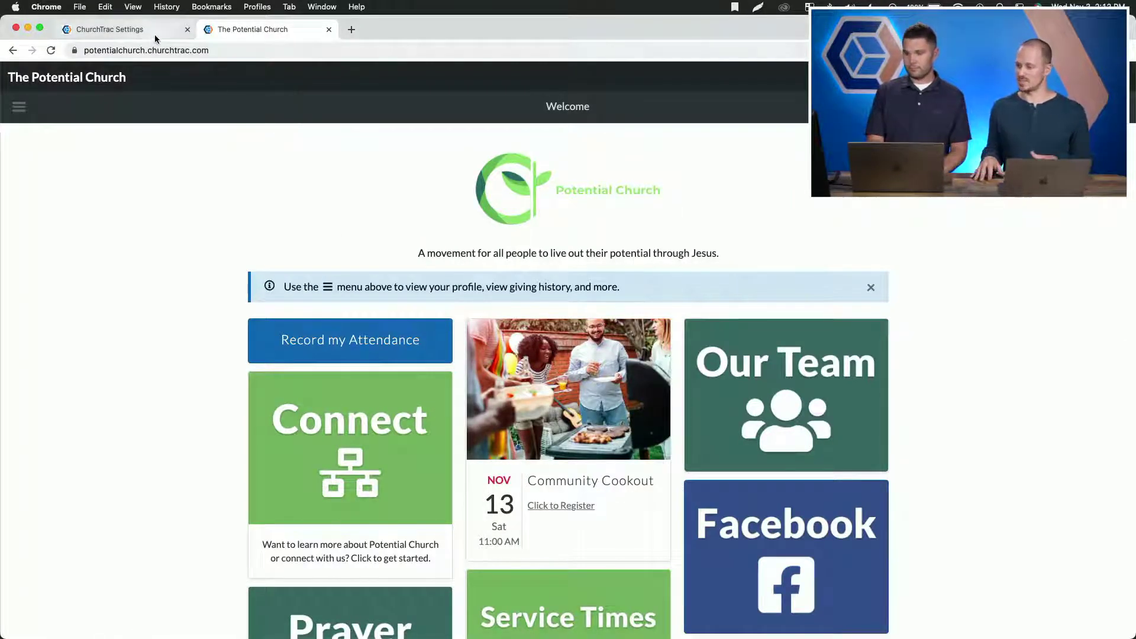
# Step: View the Prayer card's request form and return to the welcome page to look through the other cards
pyautogui.scroll(-1, 341, 223)
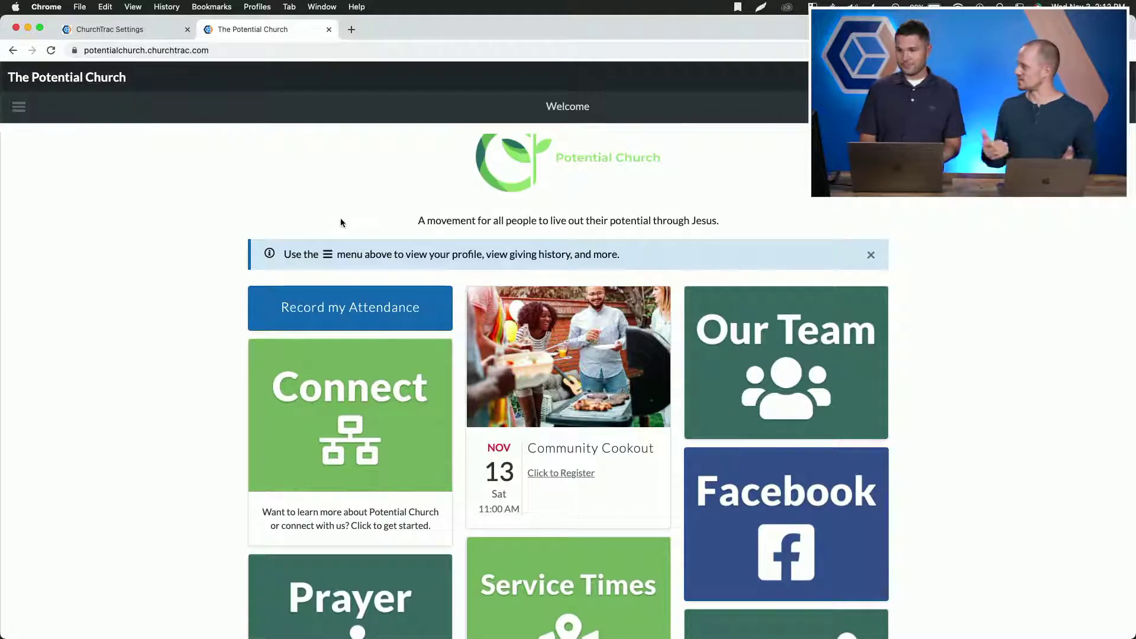
pyautogui.scroll(-1, 341, 222)
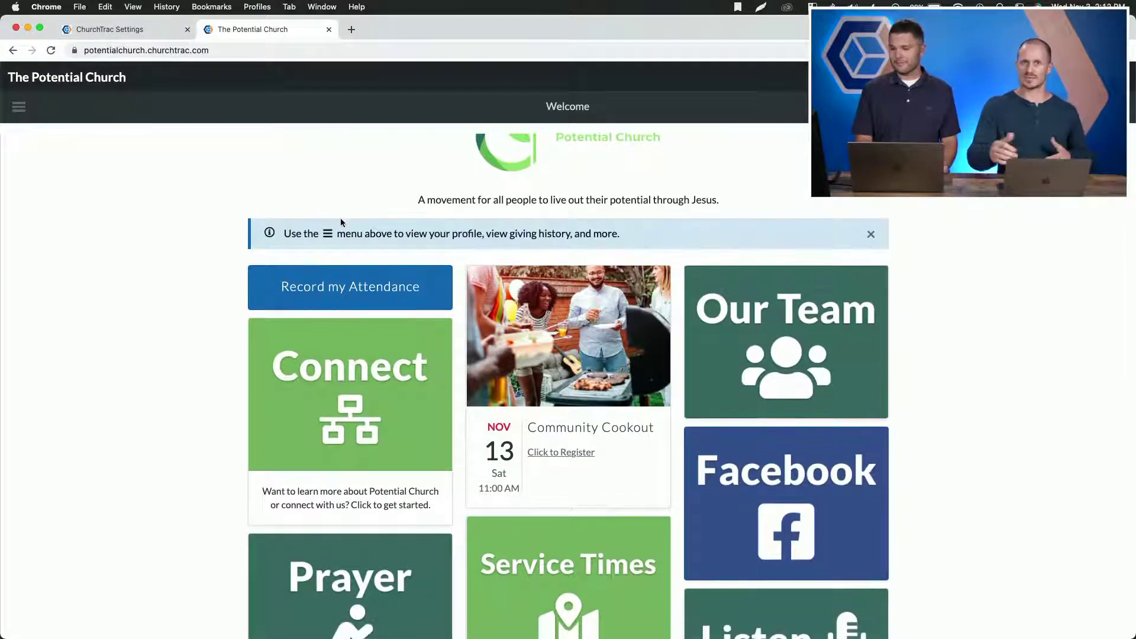
pyautogui.scroll(-2, 341, 222)
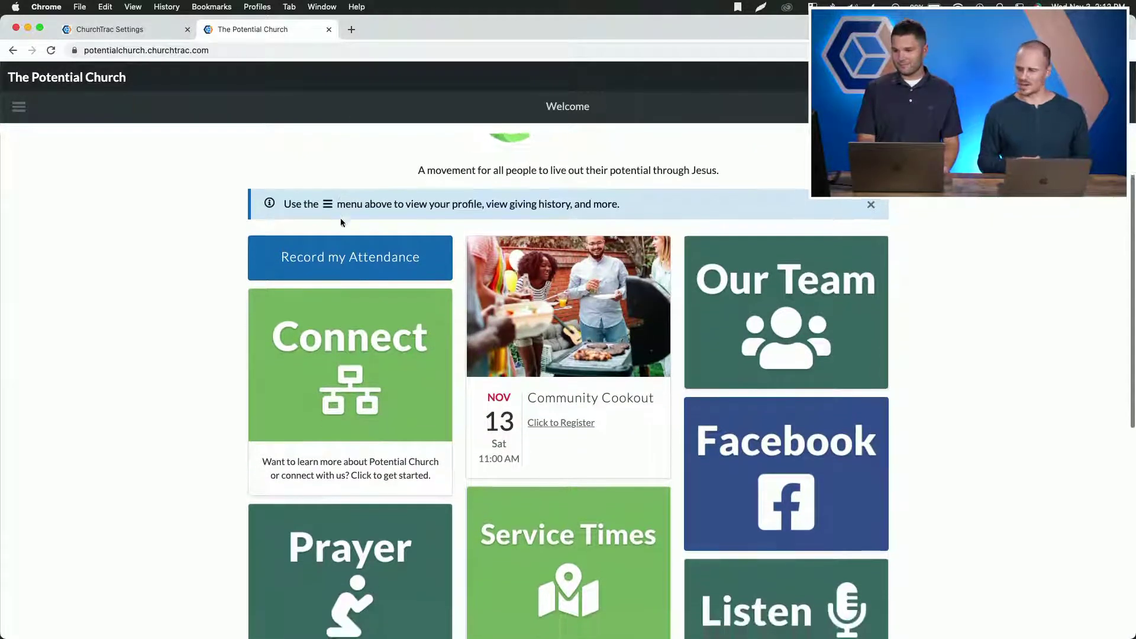
pyautogui.scroll(-4, 379, 467)
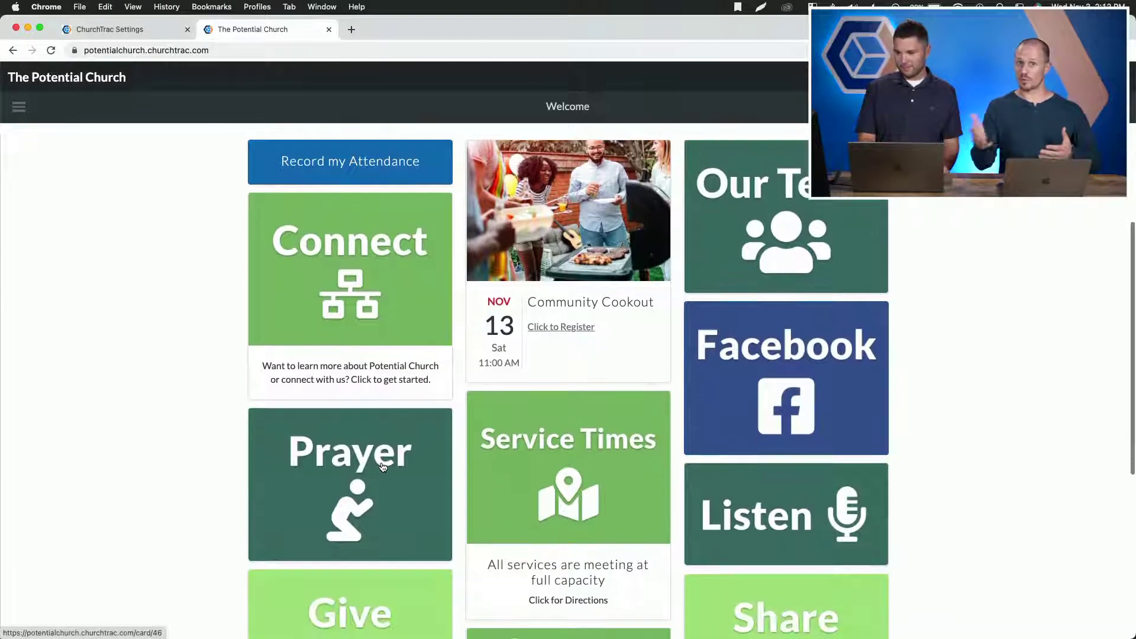
pyautogui.click(348, 482)
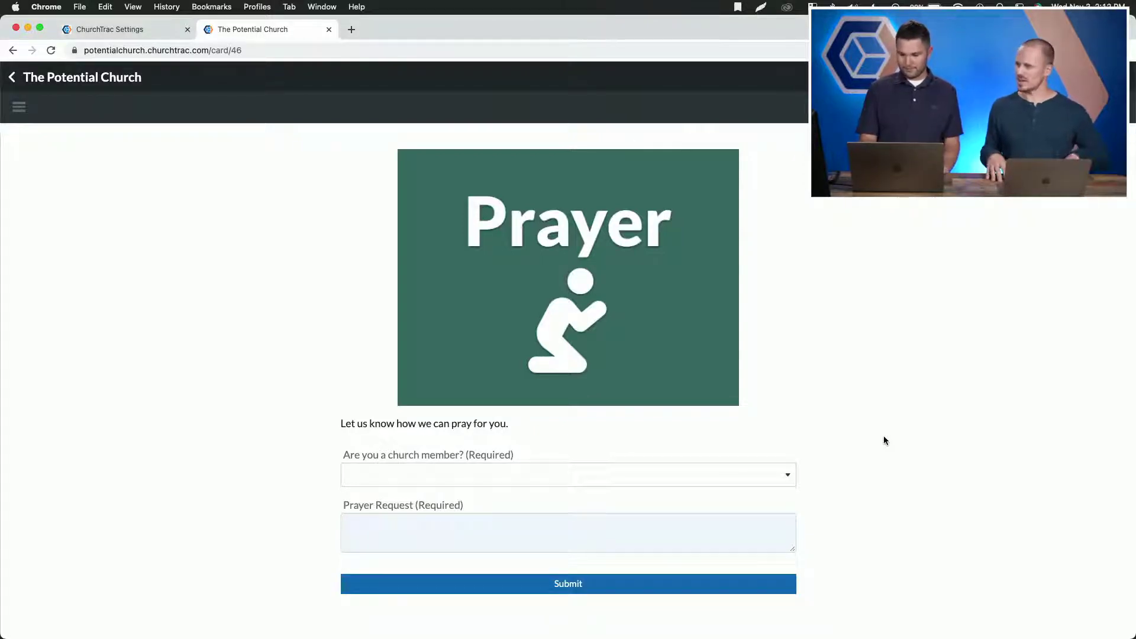
pyautogui.click(105, 78)
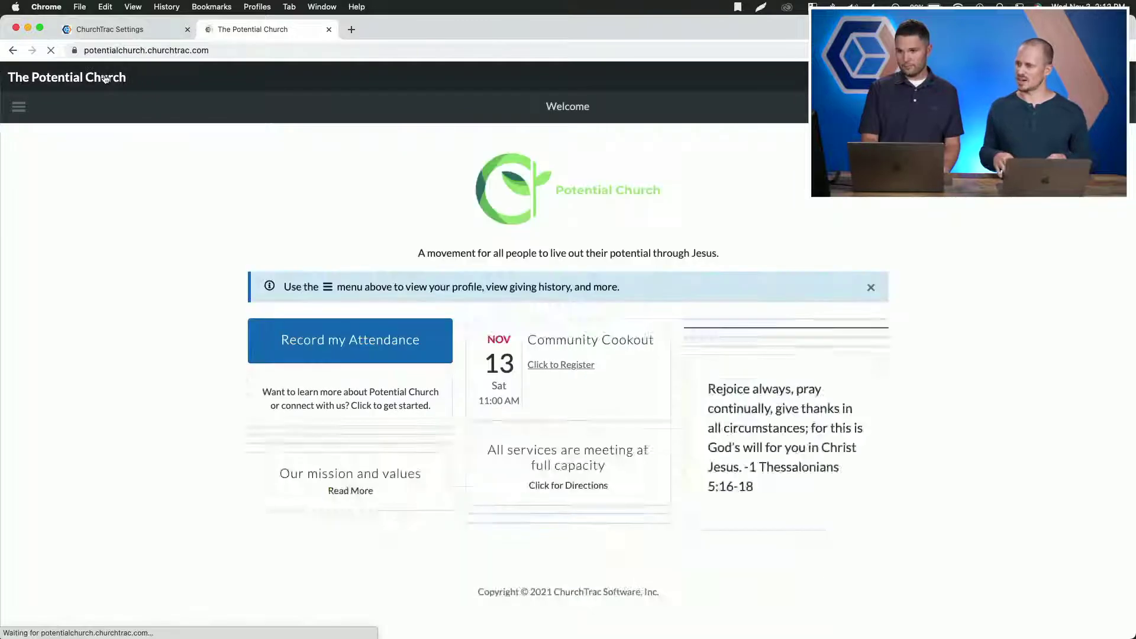
pyautogui.scroll(-7, 592, 257)
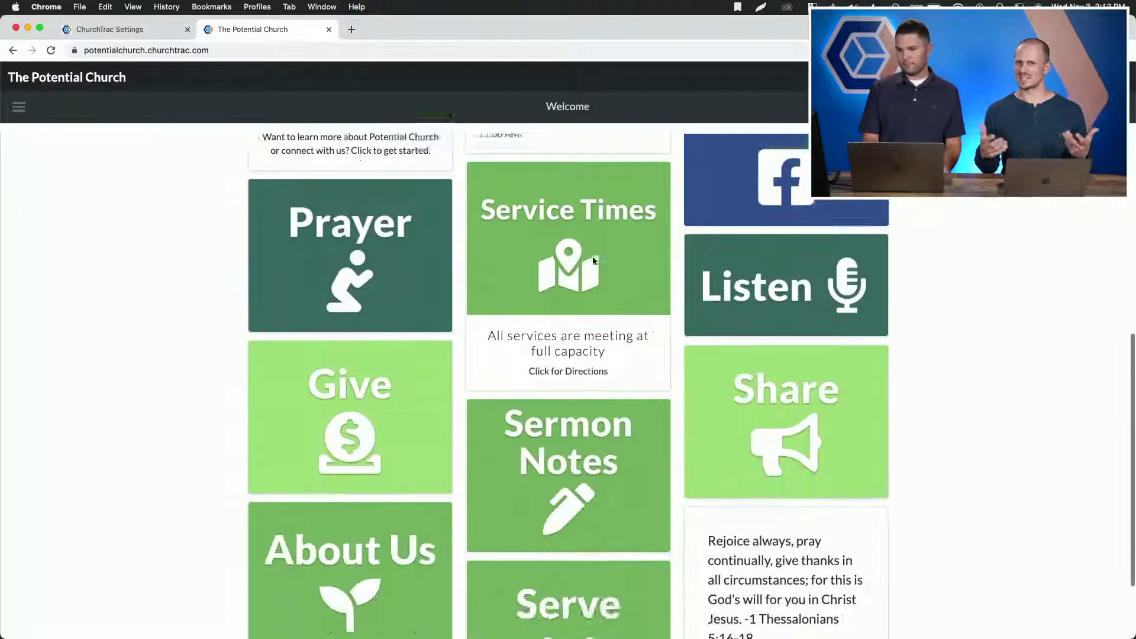
# Step: View the About Us card's mission and values page and return to the welcome page
pyautogui.scroll(-3, 592, 257)
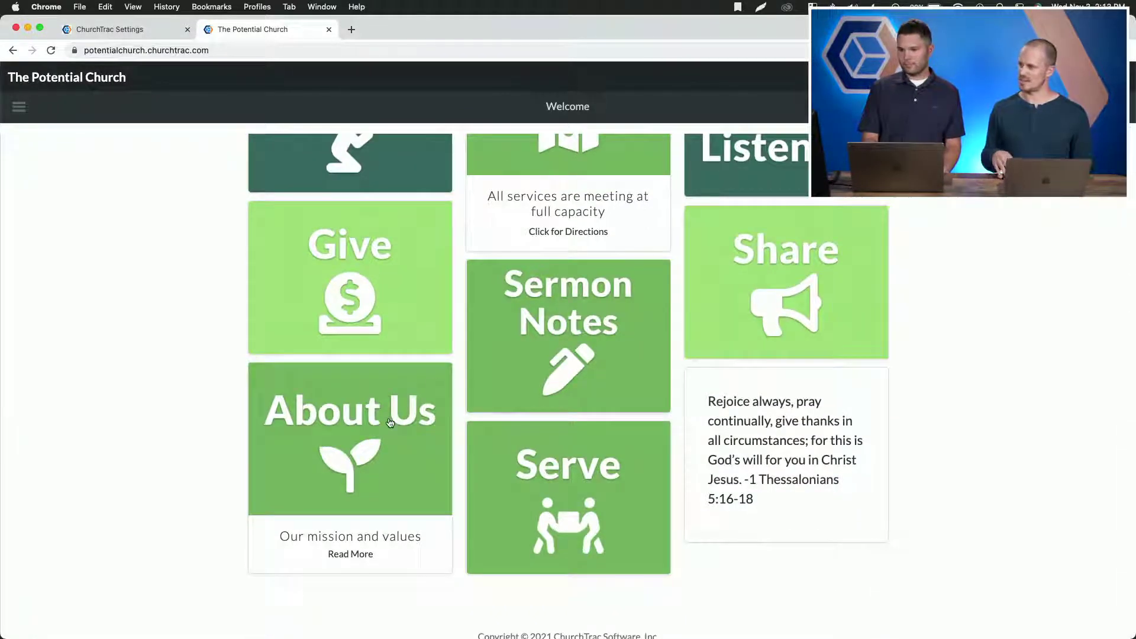
pyautogui.scroll(1, 526, 359)
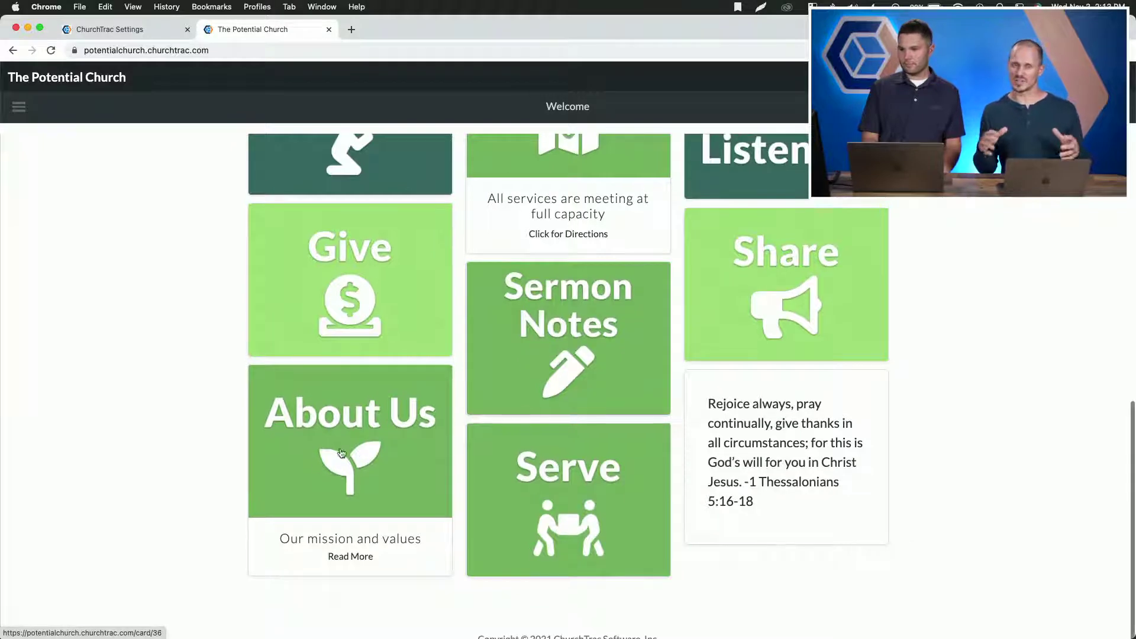
pyautogui.click(312, 472)
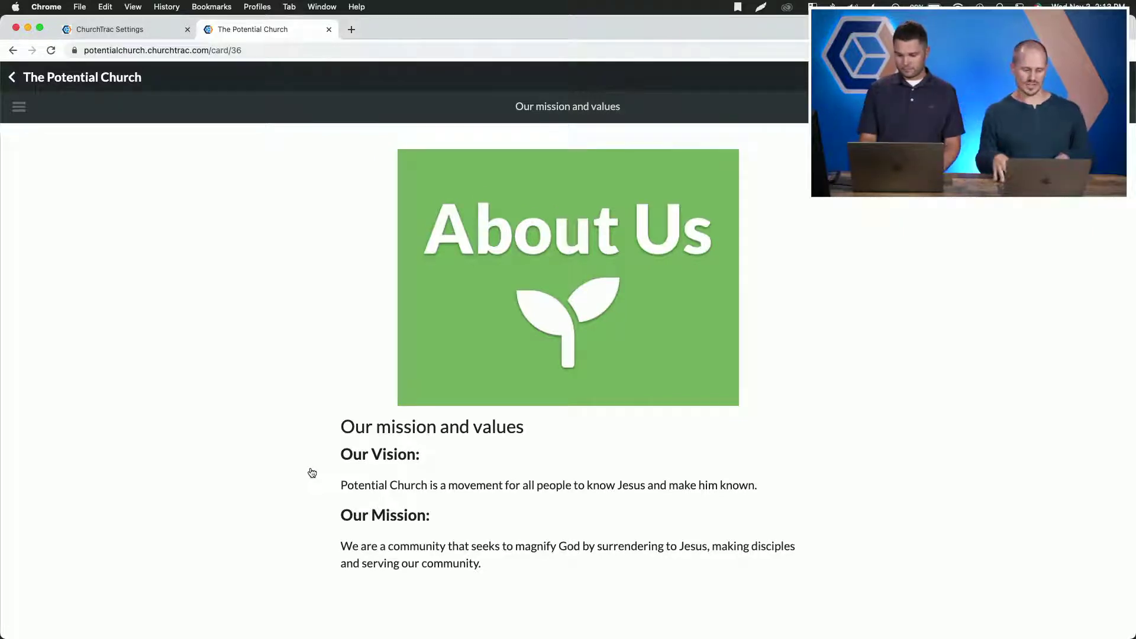
pyautogui.click(100, 77)
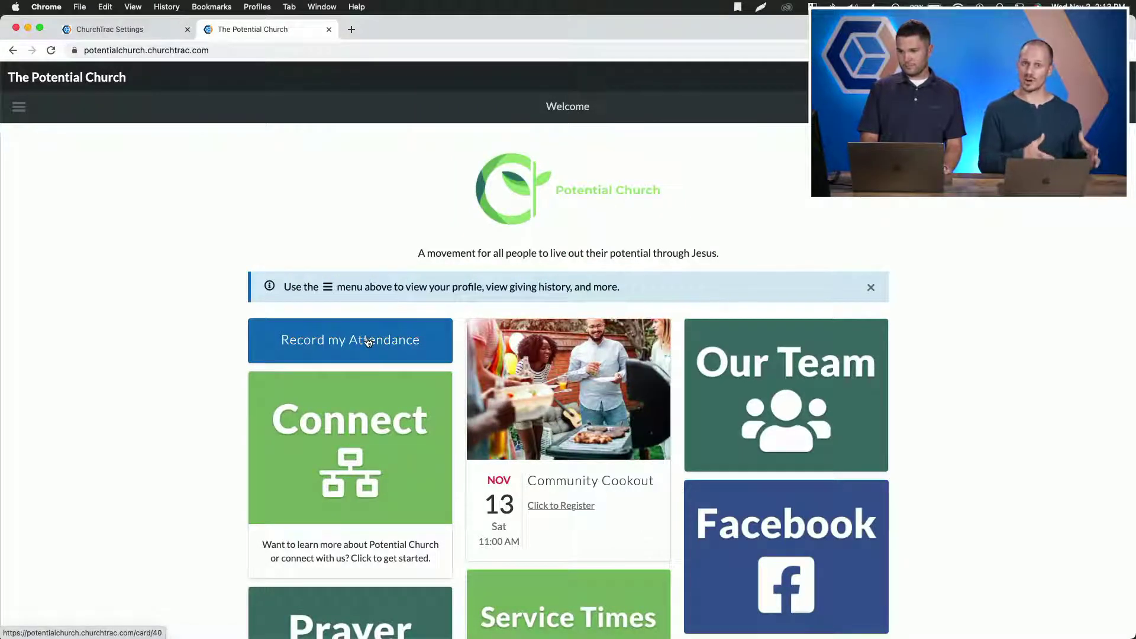
# Step: View the Record my Attendance page and return to the welcome page to look through the lower cards
pyautogui.click(369, 342)
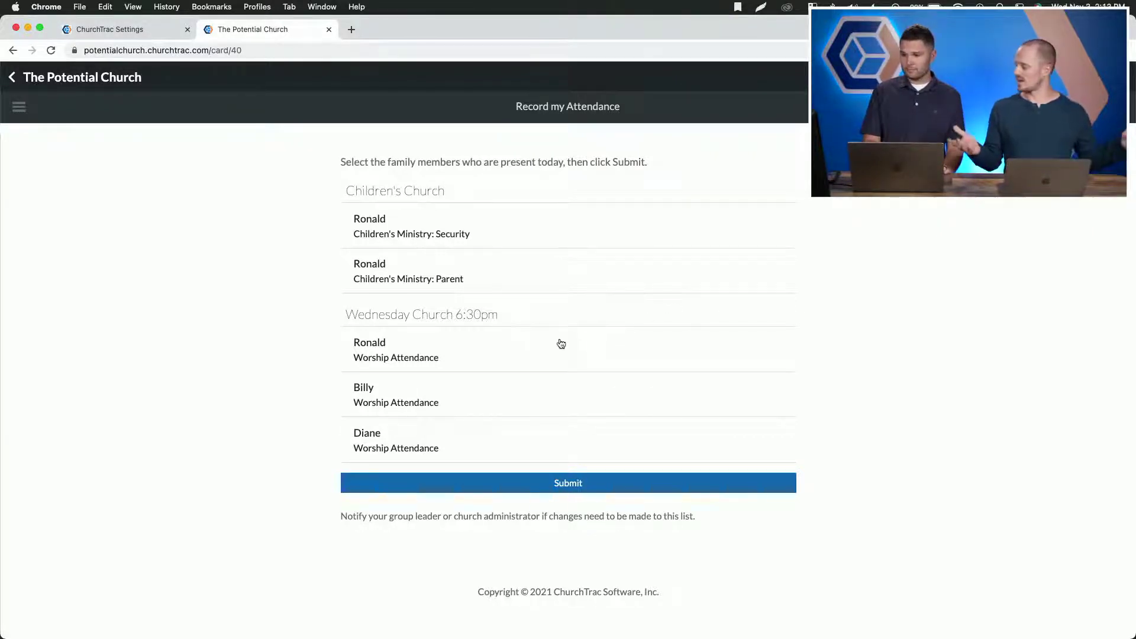
pyautogui.click(66, 83)
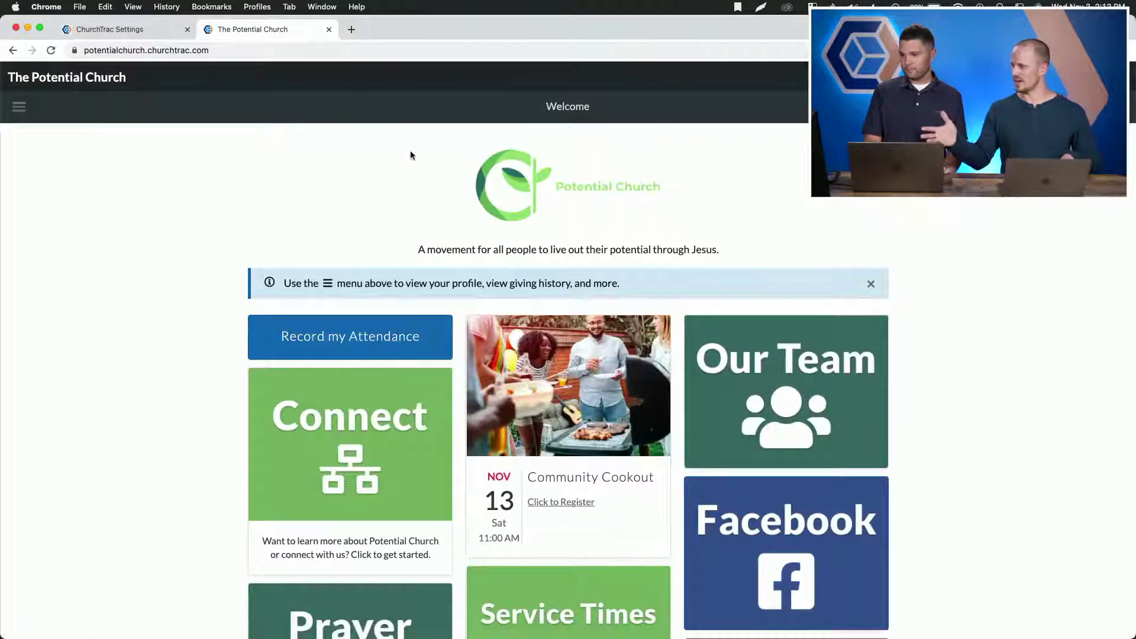
pyautogui.scroll(-9, 411, 152)
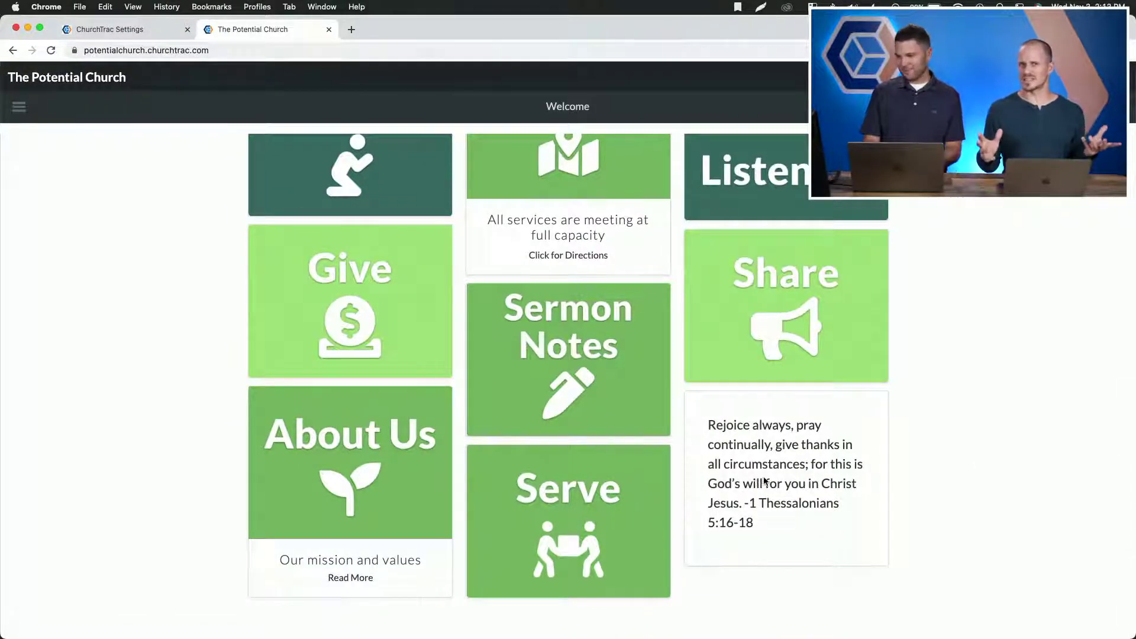
# Step: Examine the Facebook, Listen and Service Times cards up close on the welcome page
pyautogui.scroll(5, 756, 481)
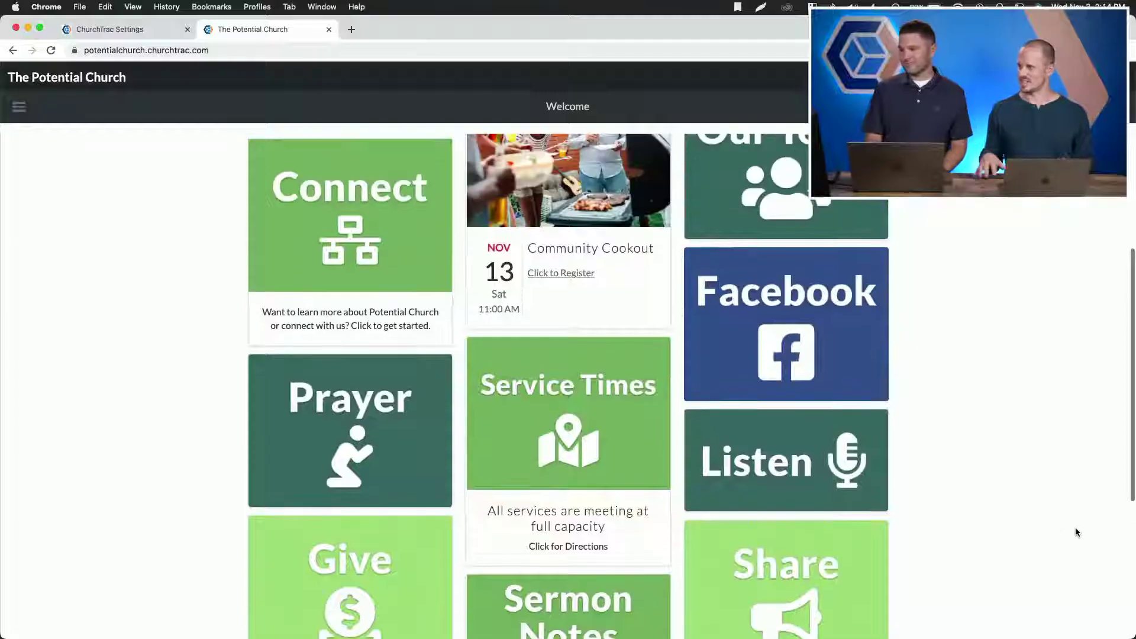
pyautogui.scroll(5, 866, 352)
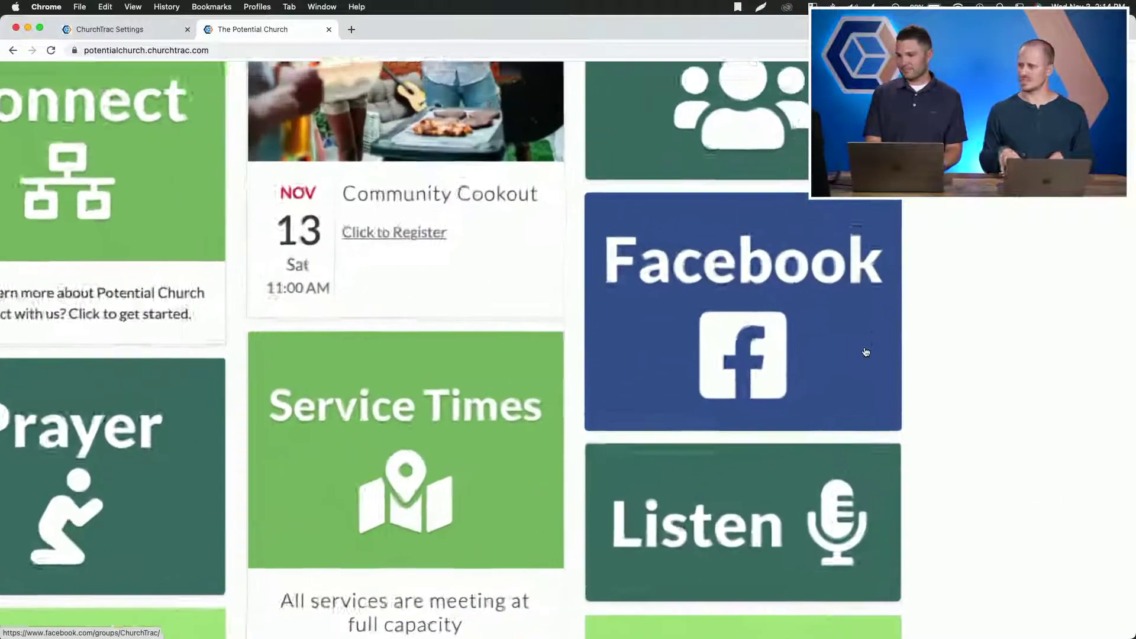
pyautogui.scroll(2, 866, 352)
pyautogui.scroll(-3, 863, 352)
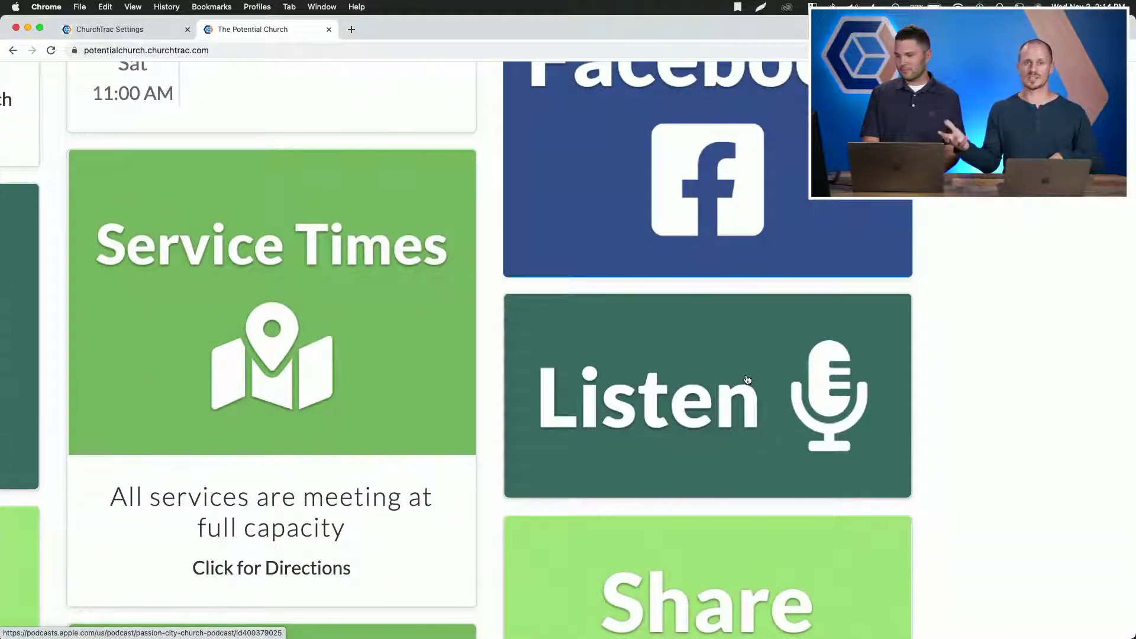
pyautogui.scroll(2, 748, 379)
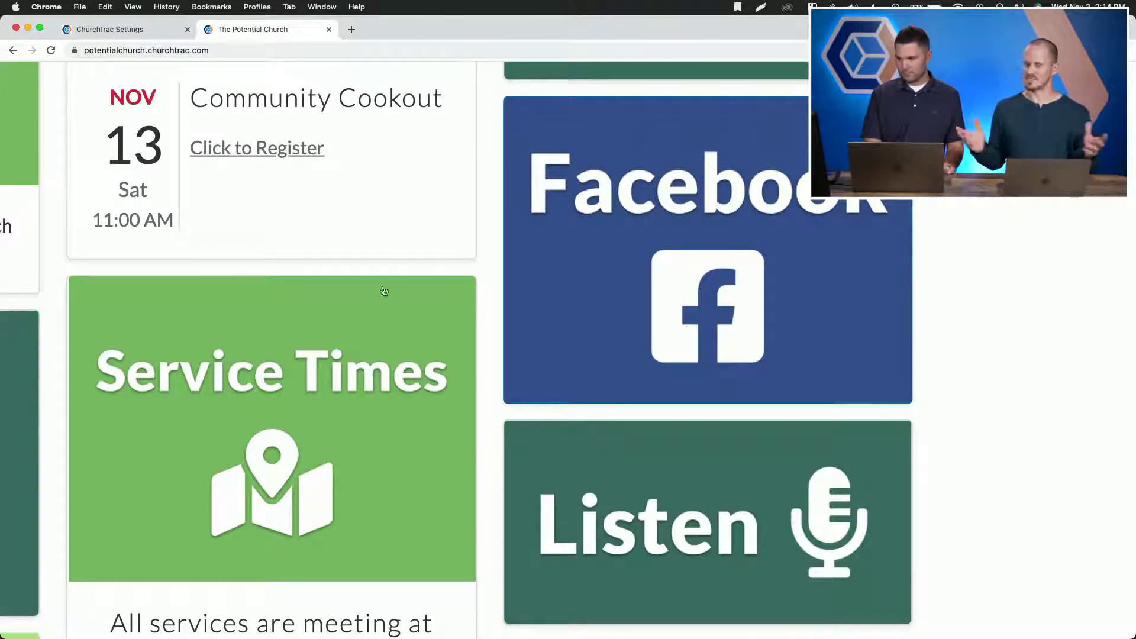
pyautogui.scroll(-5, 254, 265)
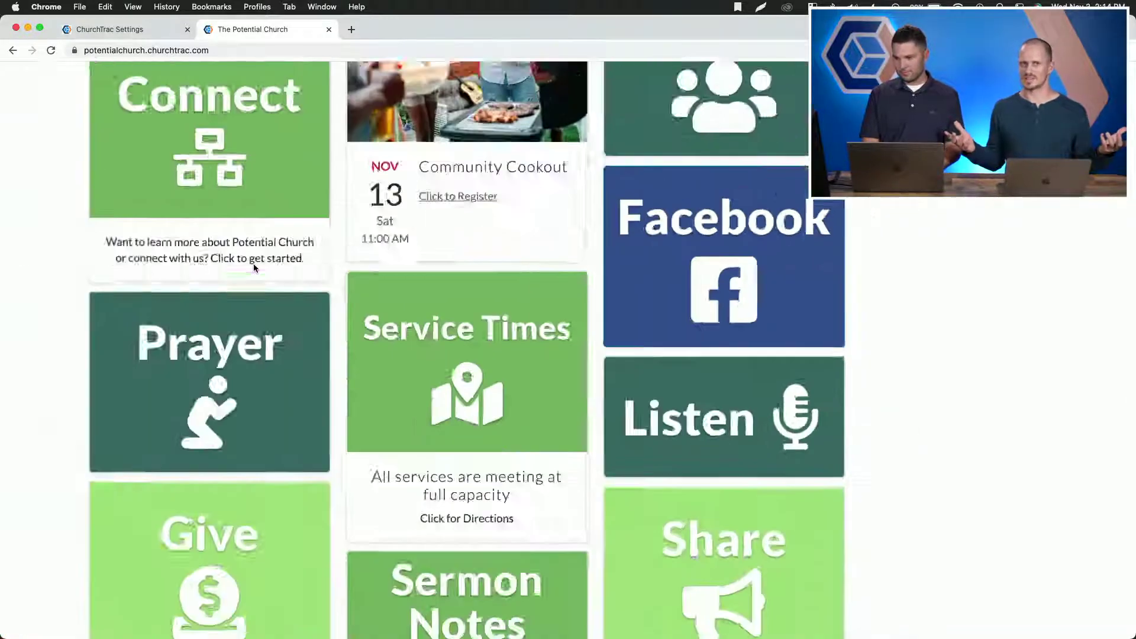
# Step: View the Give card's Online Giving page and return to the welcome page
pyautogui.scroll(-3, 742, 416)
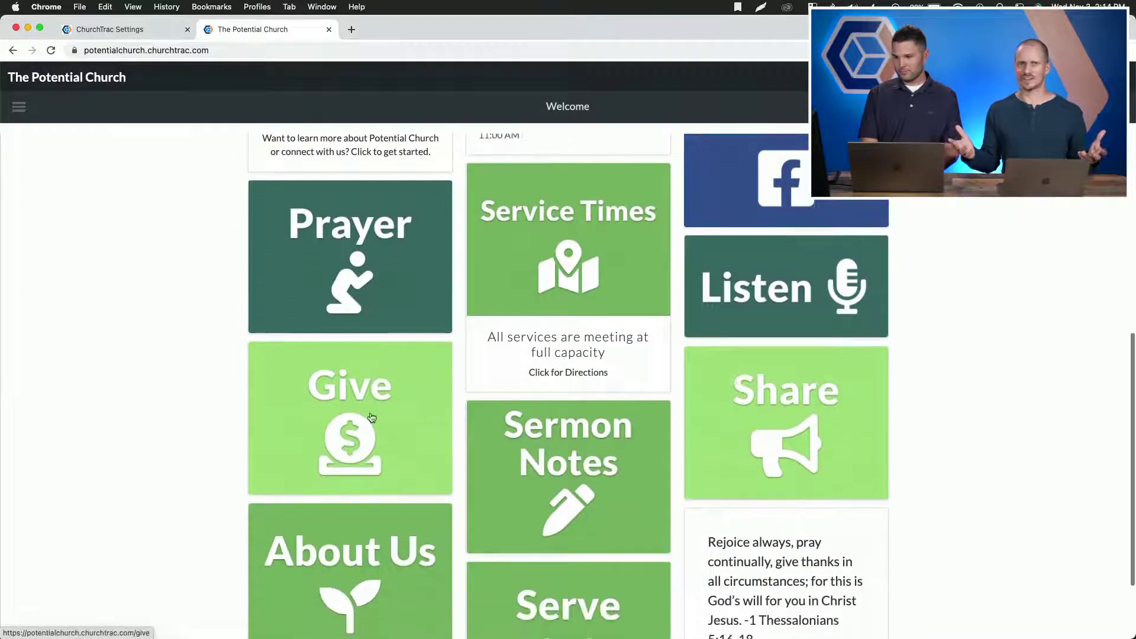
pyautogui.click(371, 418)
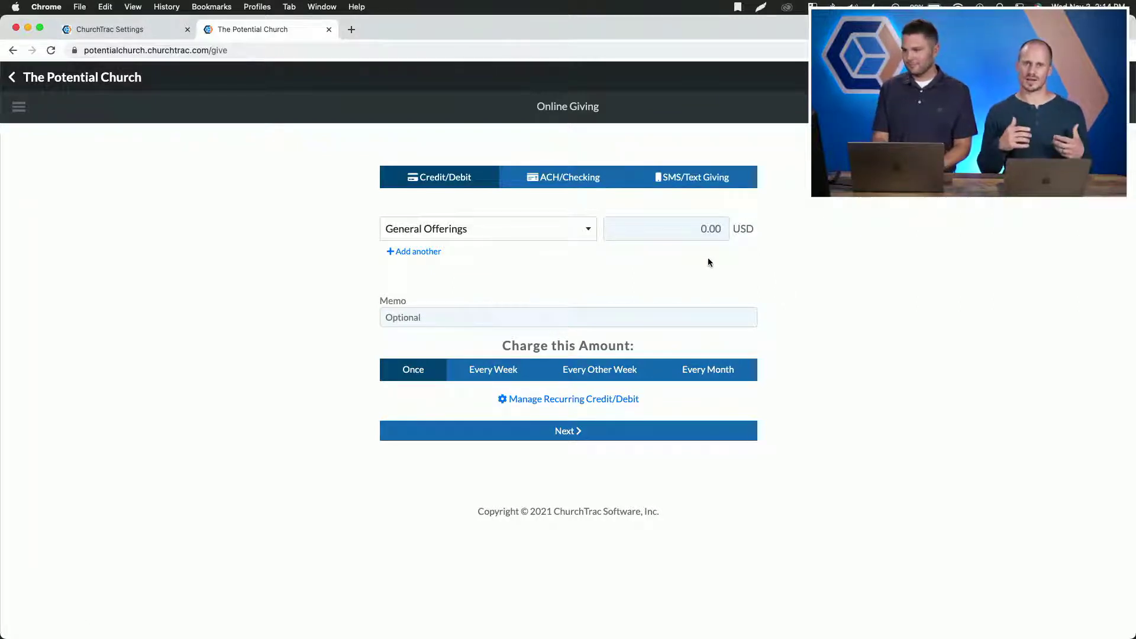
pyautogui.click(65, 82)
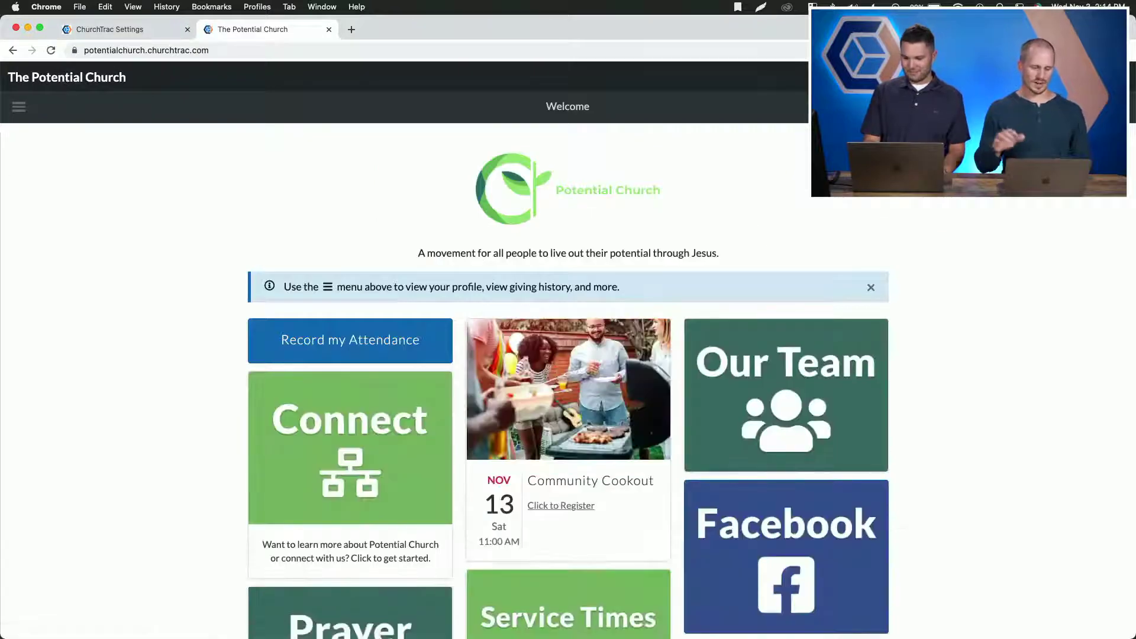
# Step: Switch to the ChurchTrac Settings page and add a new Quote Card named Worship Lyrics
pyautogui.click(126, 30)
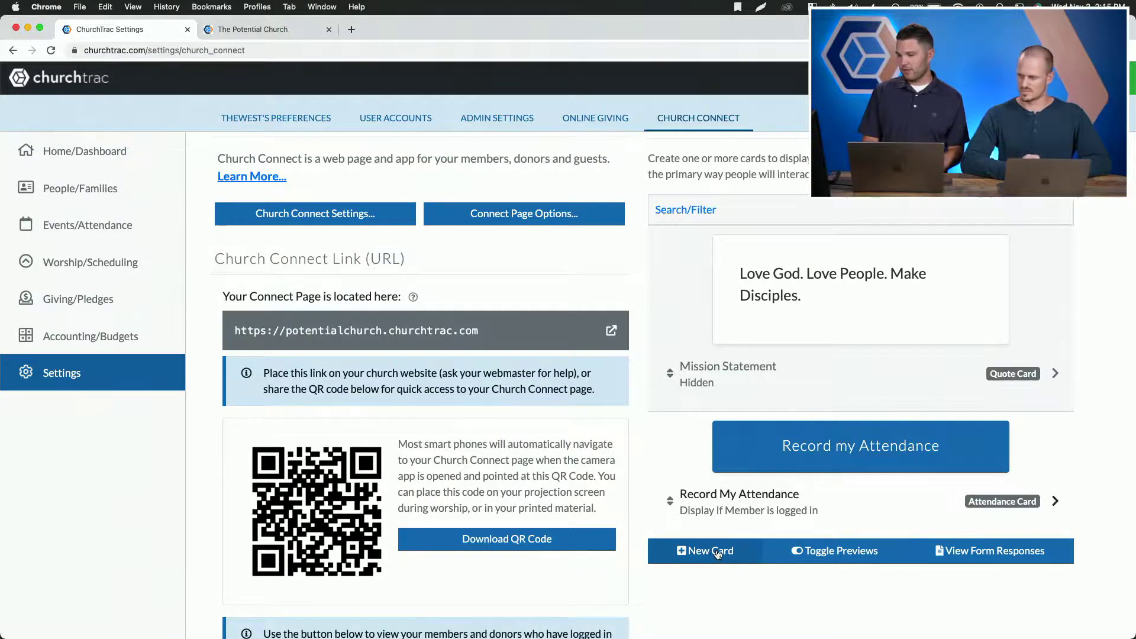
pyautogui.scroll(8, 718, 555)
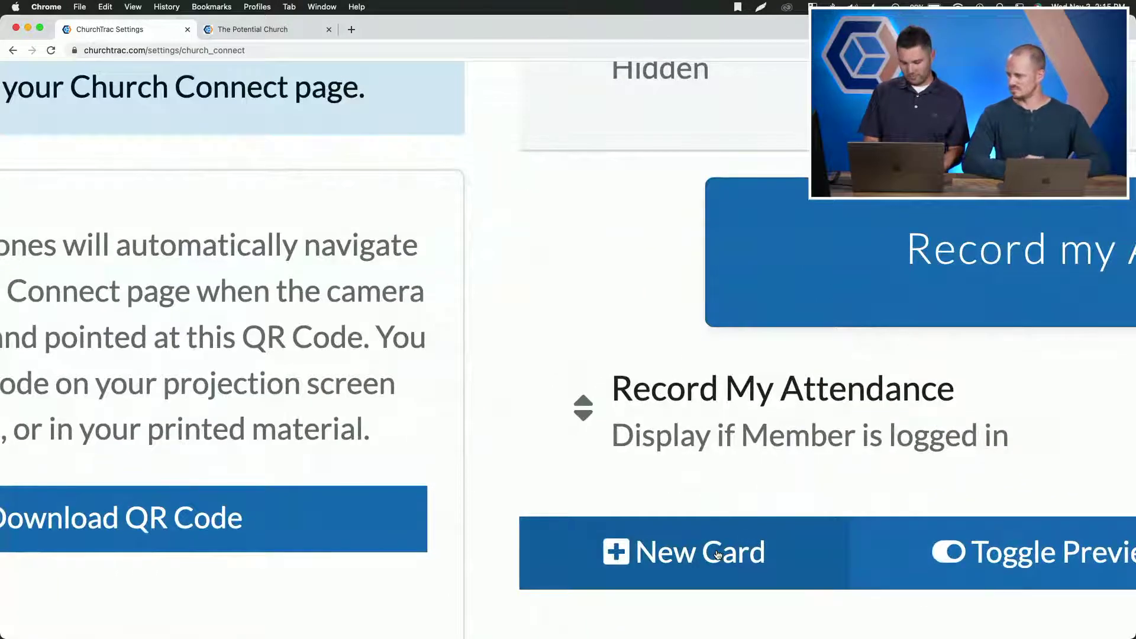
pyautogui.scroll(-8, 718, 555)
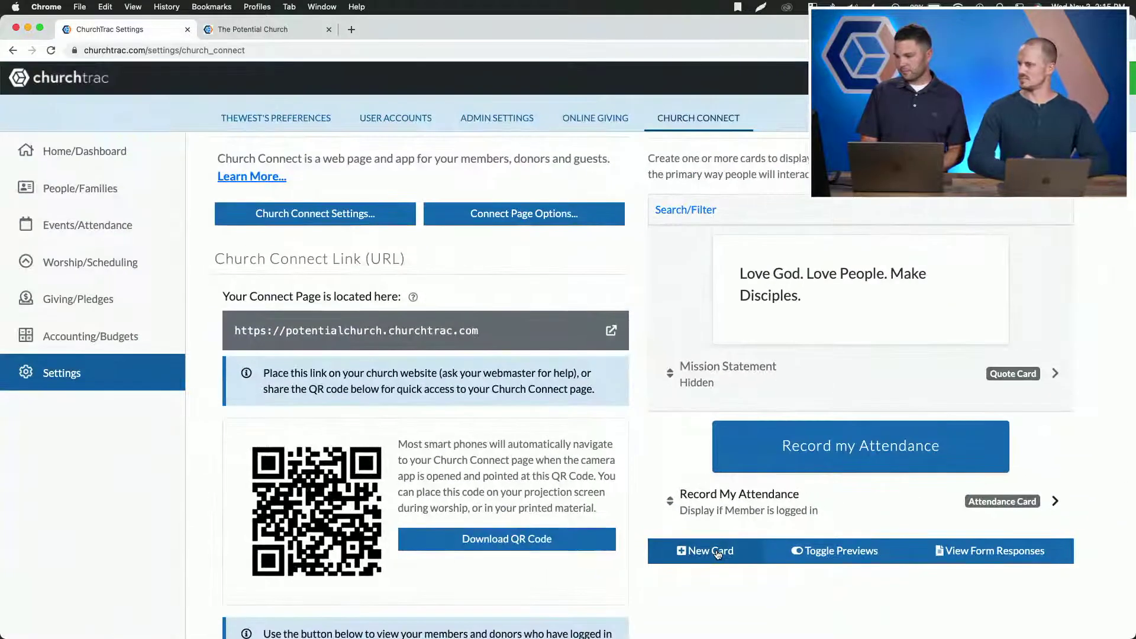
pyautogui.click(717, 553)
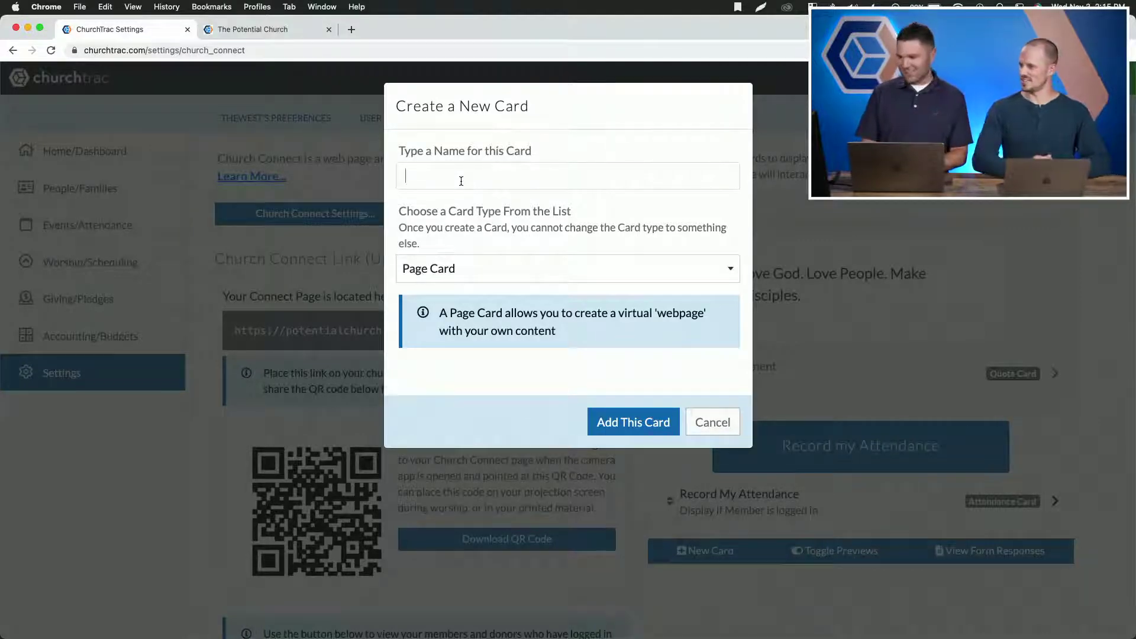
pyautogui.write('Worship Lyrics')
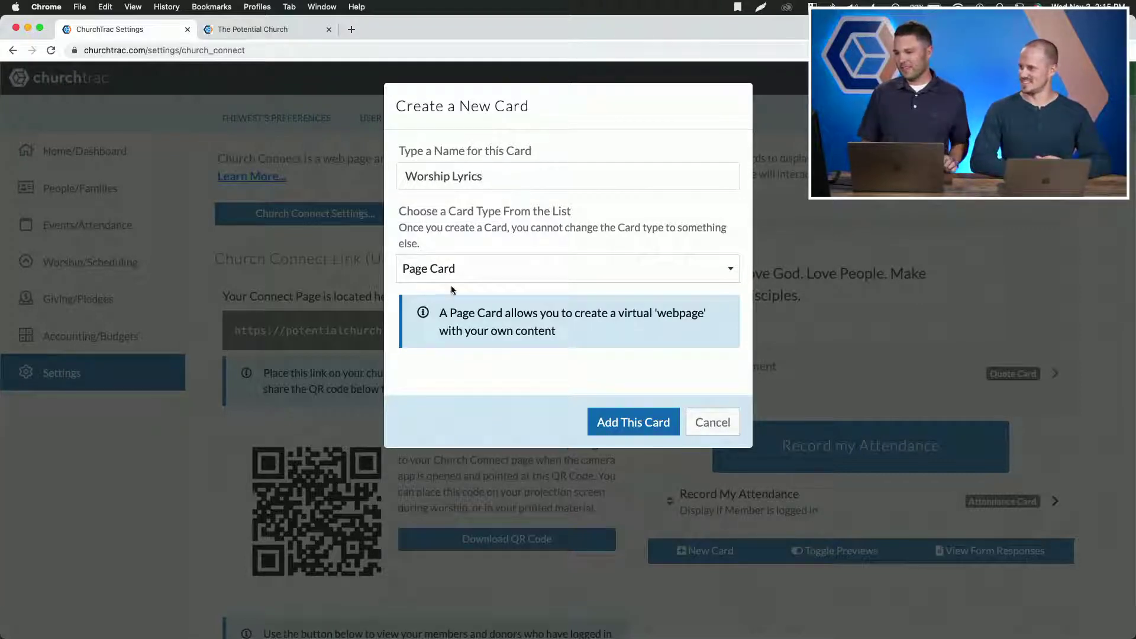
pyautogui.click(463, 272)
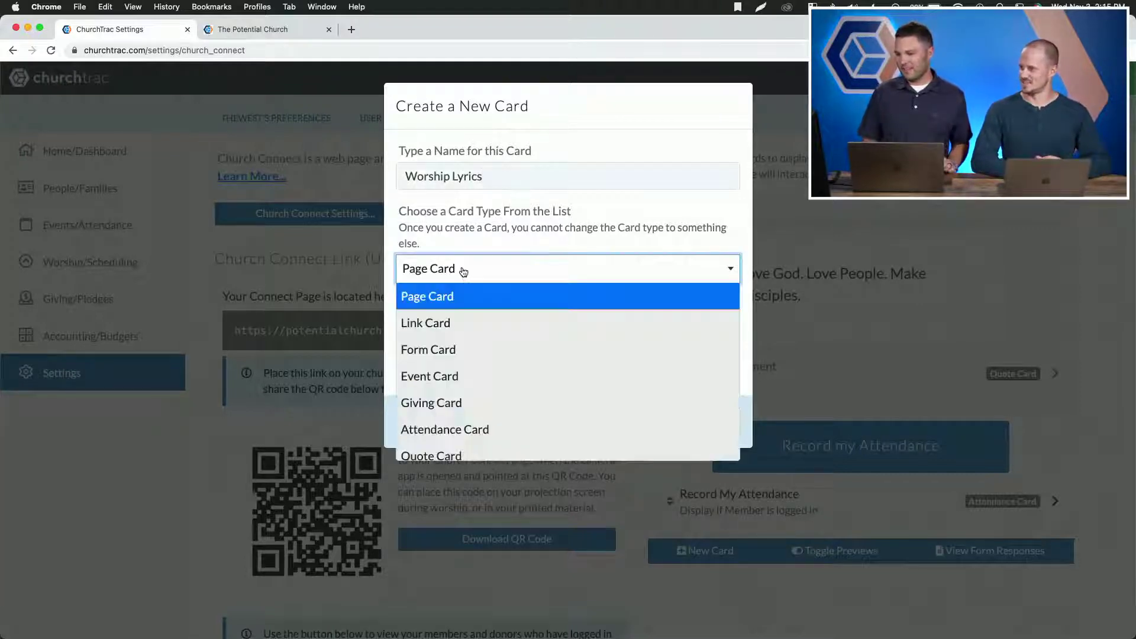
pyautogui.scroll(-1, 477, 349)
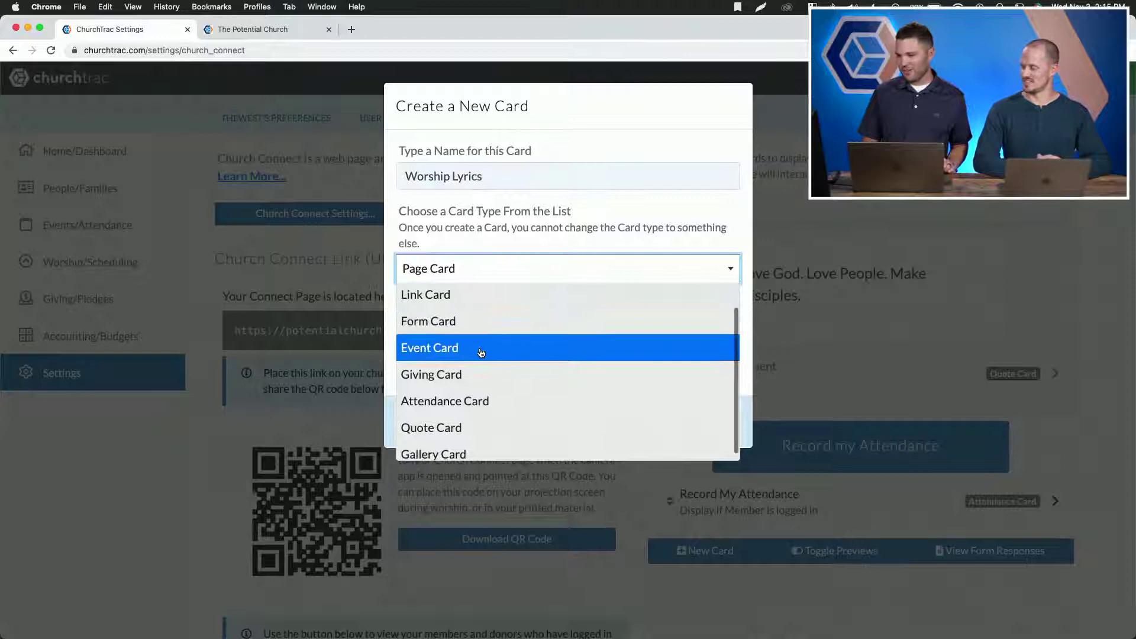
pyautogui.click(429, 425)
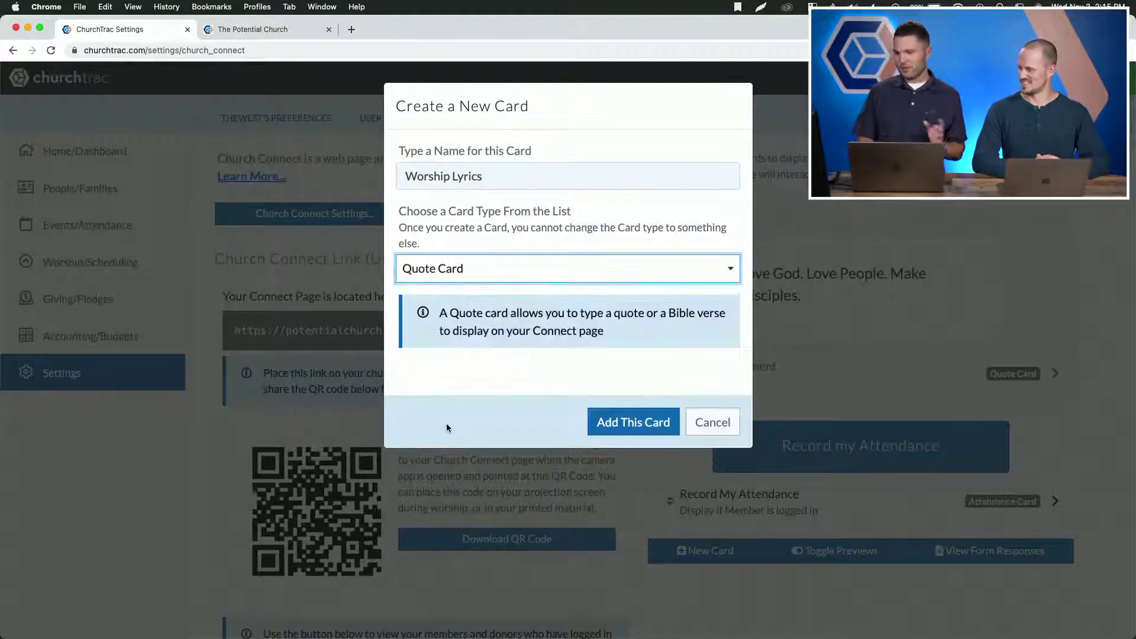
pyautogui.click(660, 424)
# Step: Set the Worship Lyrics card's content to "Good Good Father" and close the card setup
pyautogui.scroll(-5, 997, 423)
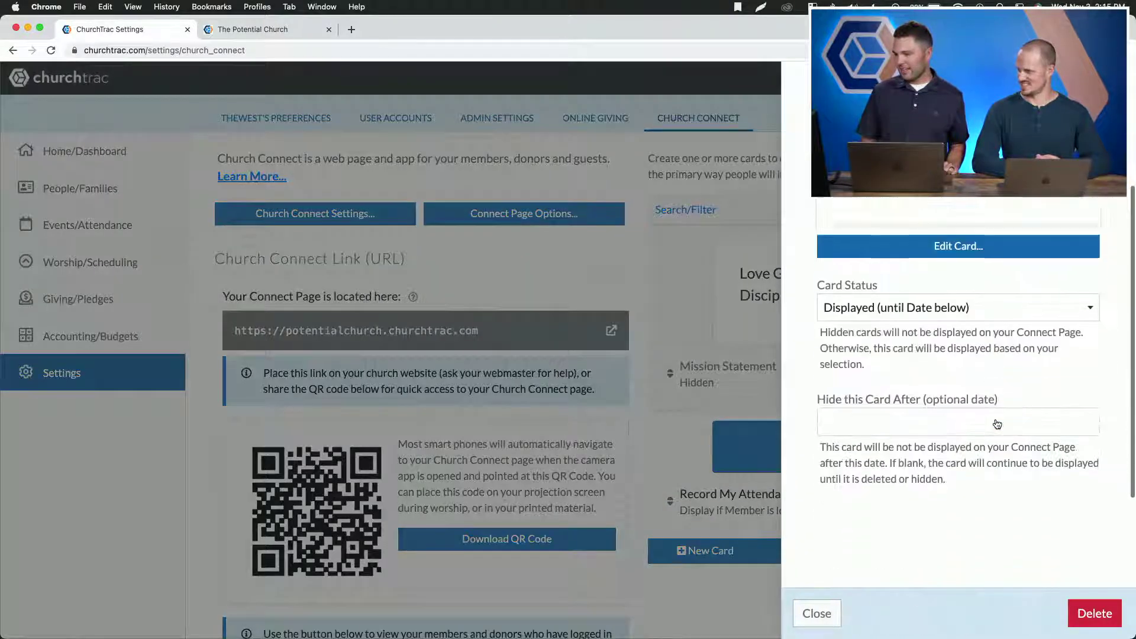
pyautogui.scroll(3, 948, 355)
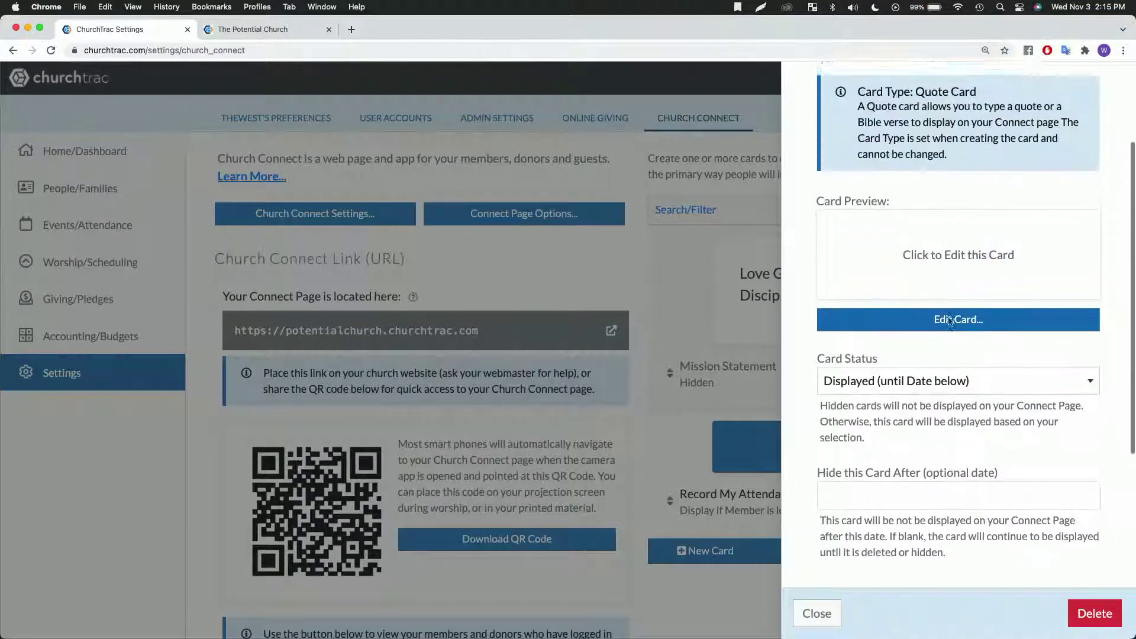
pyautogui.click(960, 253)
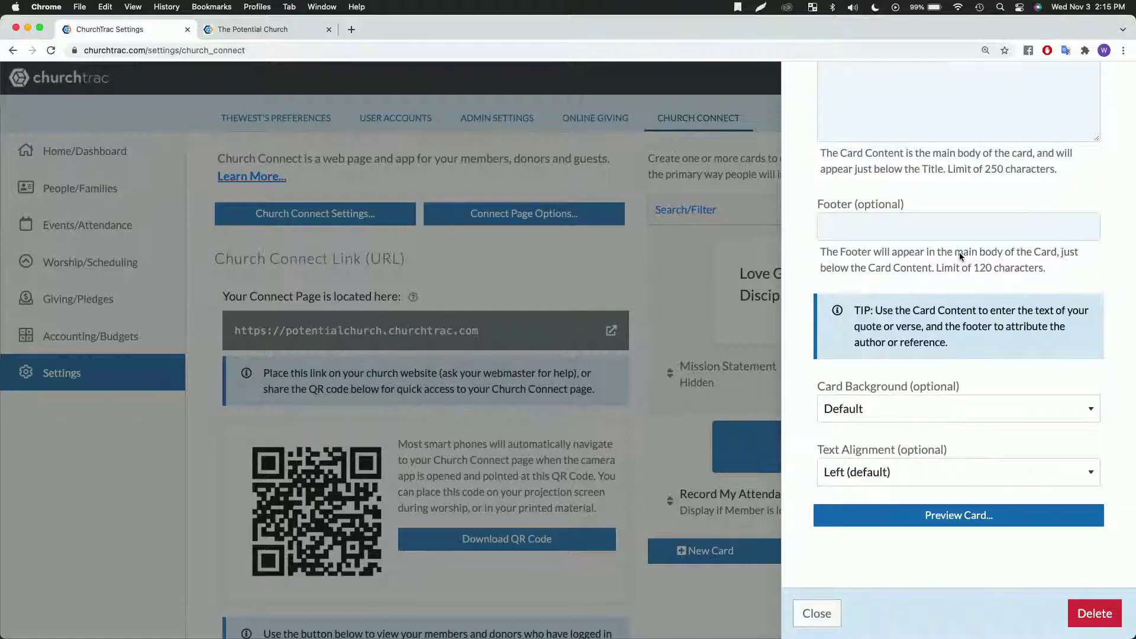
pyautogui.scroll(3, 960, 252)
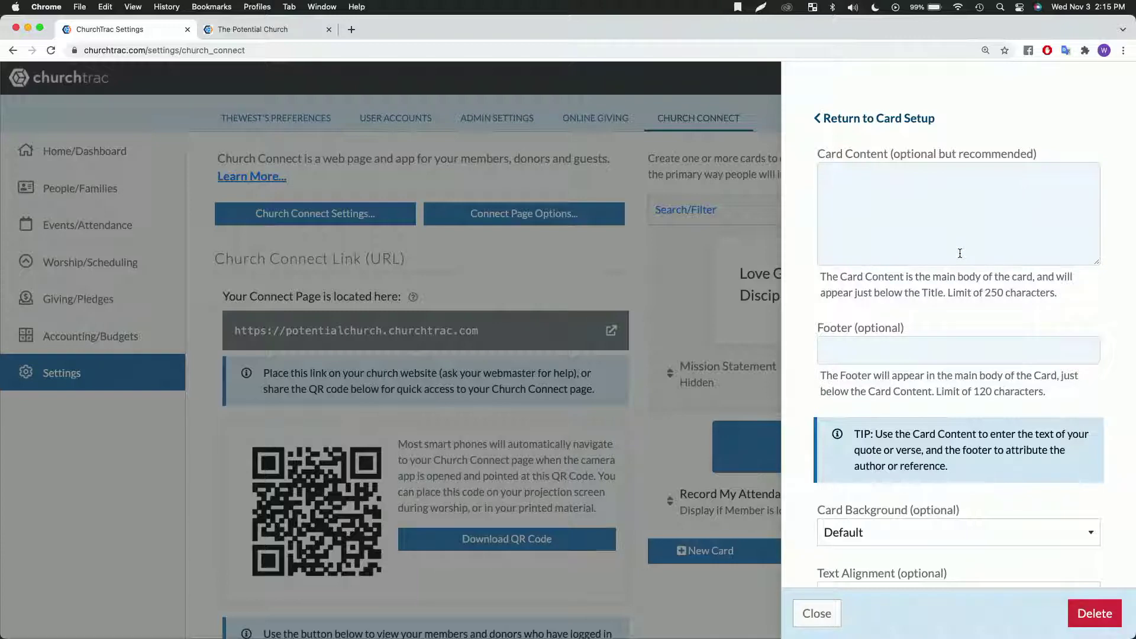
pyautogui.click(900, 174)
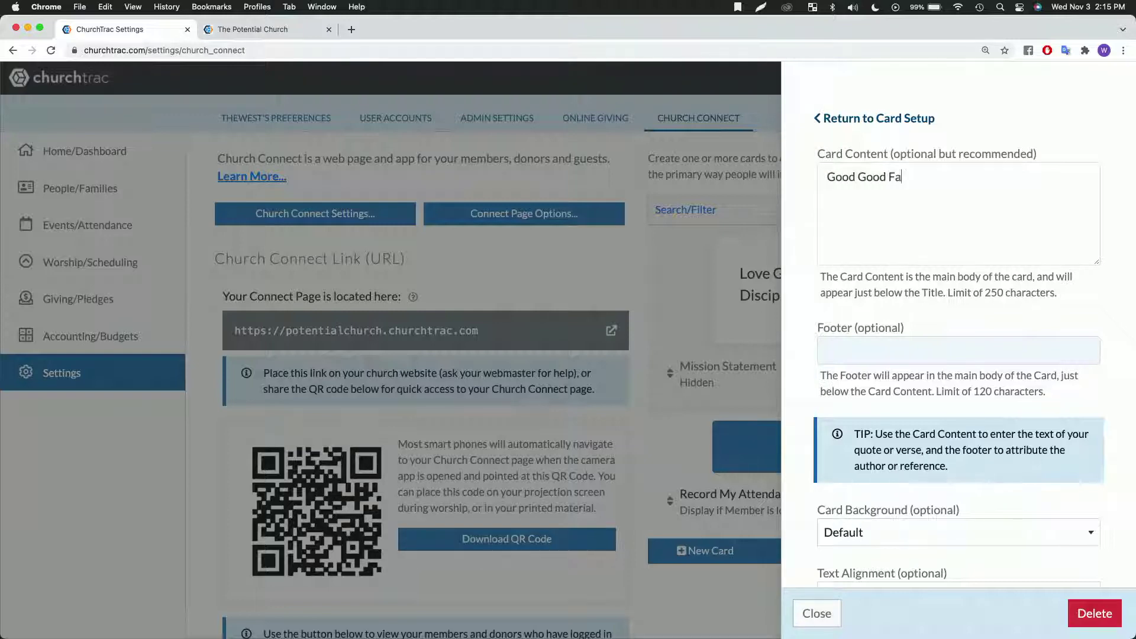
pyautogui.write('Good Good Father')
pyautogui.click(818, 613)
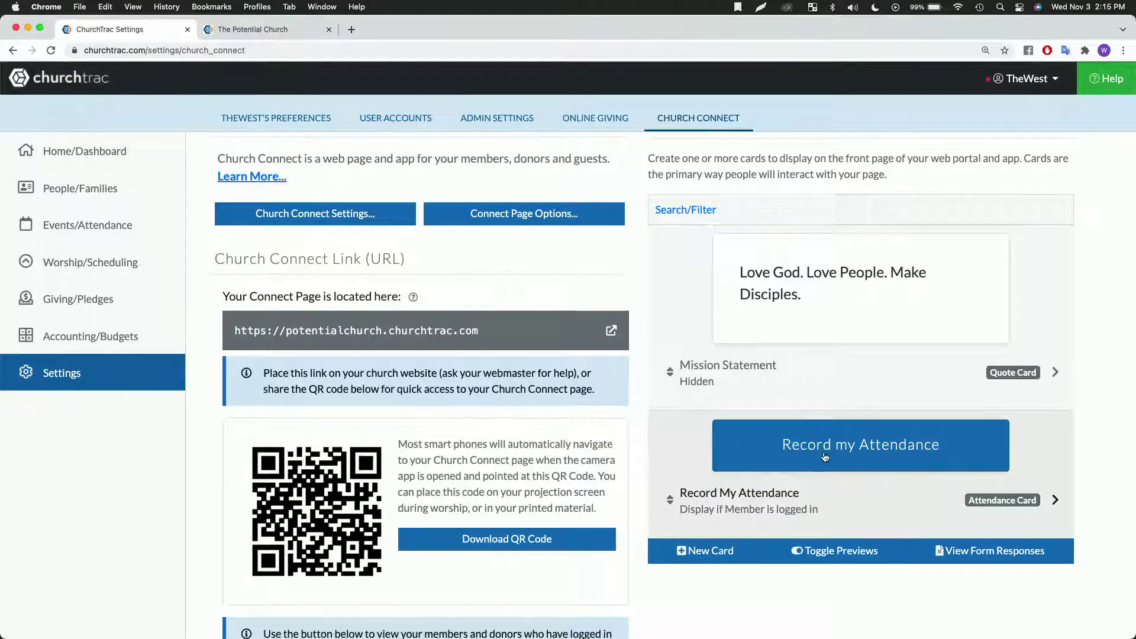
# Step: Locate the Worship Lyrics card at the end of the card list and turn off the card previews
pyautogui.scroll(-5, 825, 462)
pyautogui.scroll(-12, 825, 458)
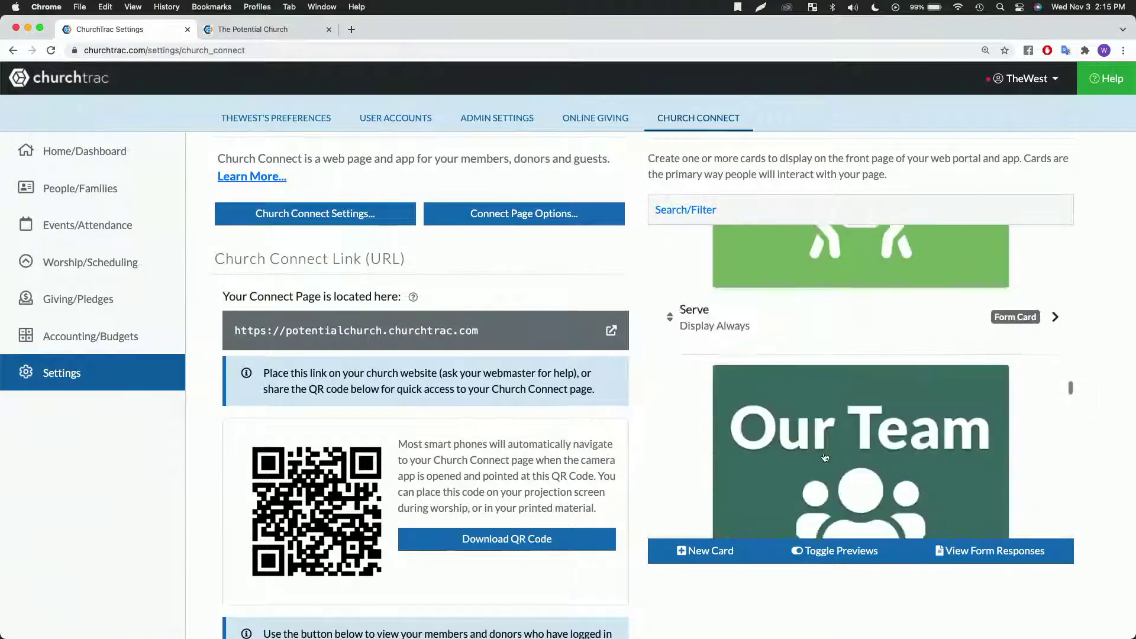
pyautogui.scroll(-10, 825, 457)
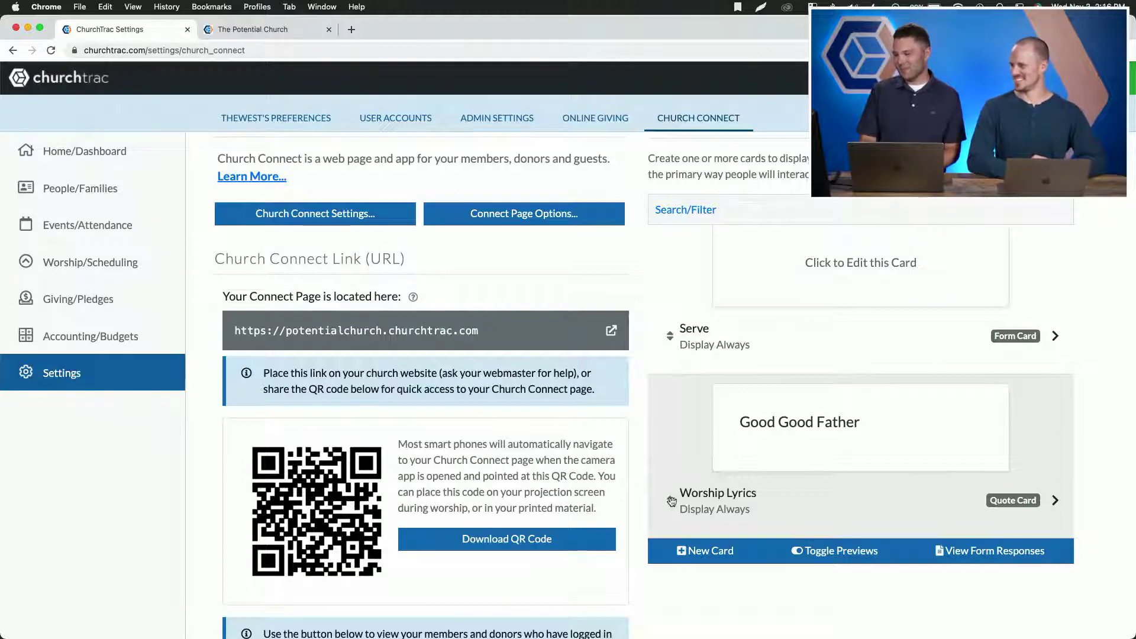
pyautogui.scroll(5, 672, 501)
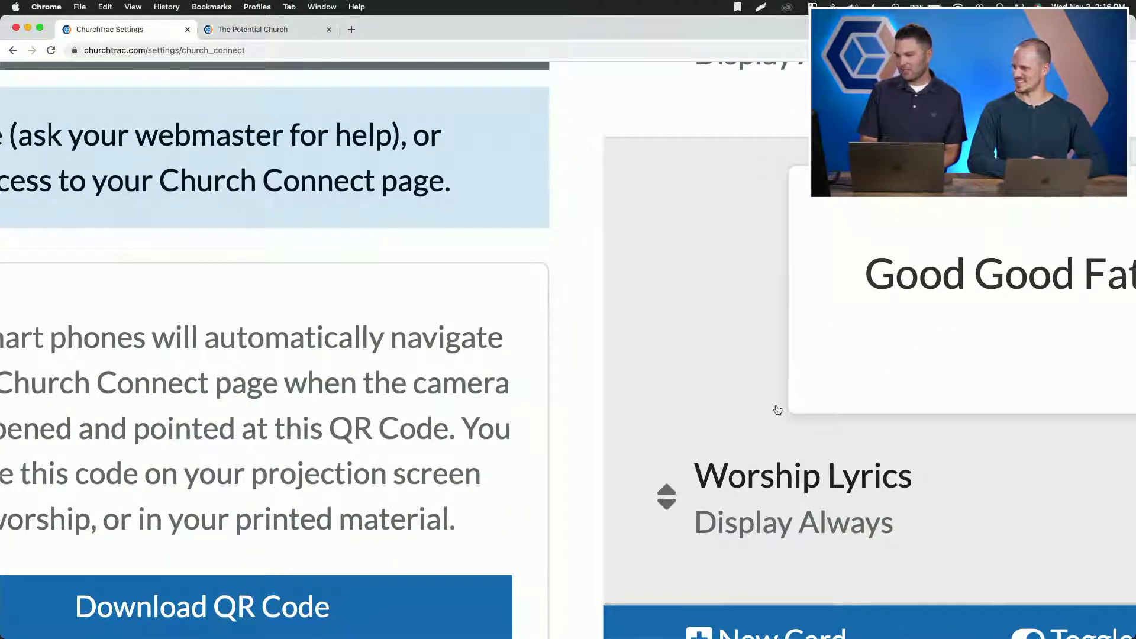
pyautogui.scroll(-5, 677, 469)
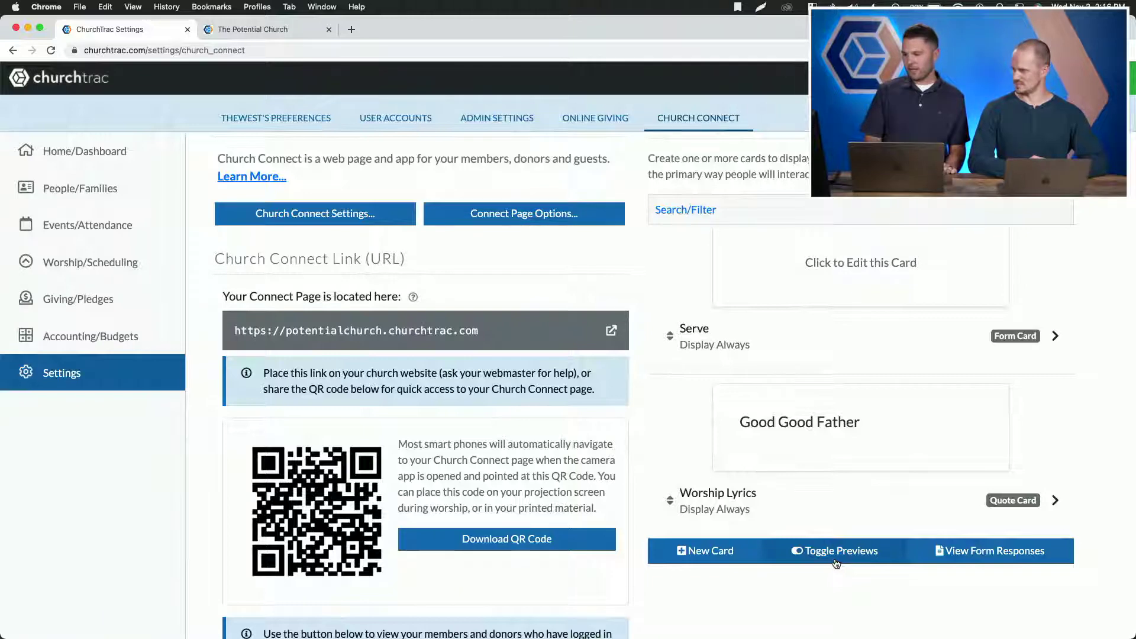
pyautogui.click(823, 553)
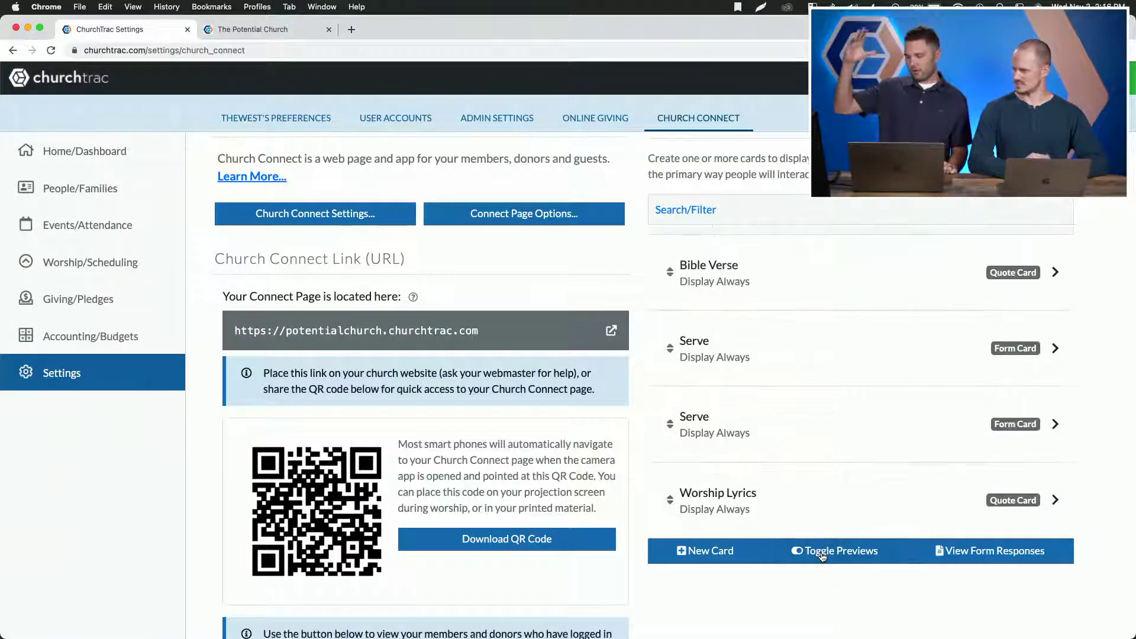
pyautogui.scroll(-3, 846, 439)
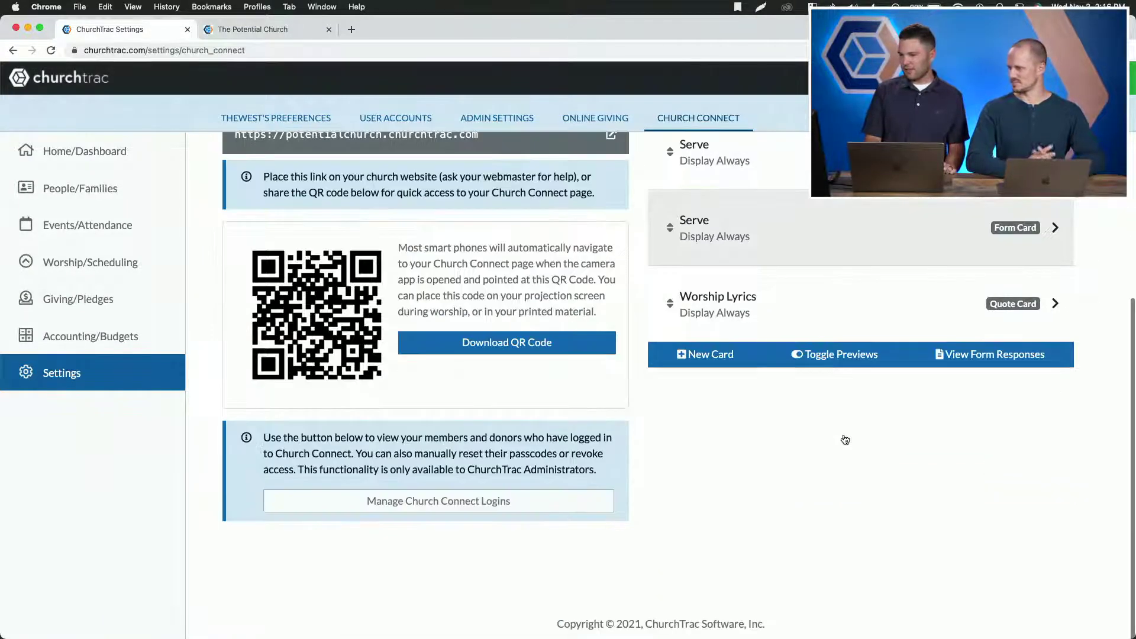
# Step: Move the Worship Lyrics card up the card list to directly below the VBS card
pyautogui.scroll(2, 851, 469)
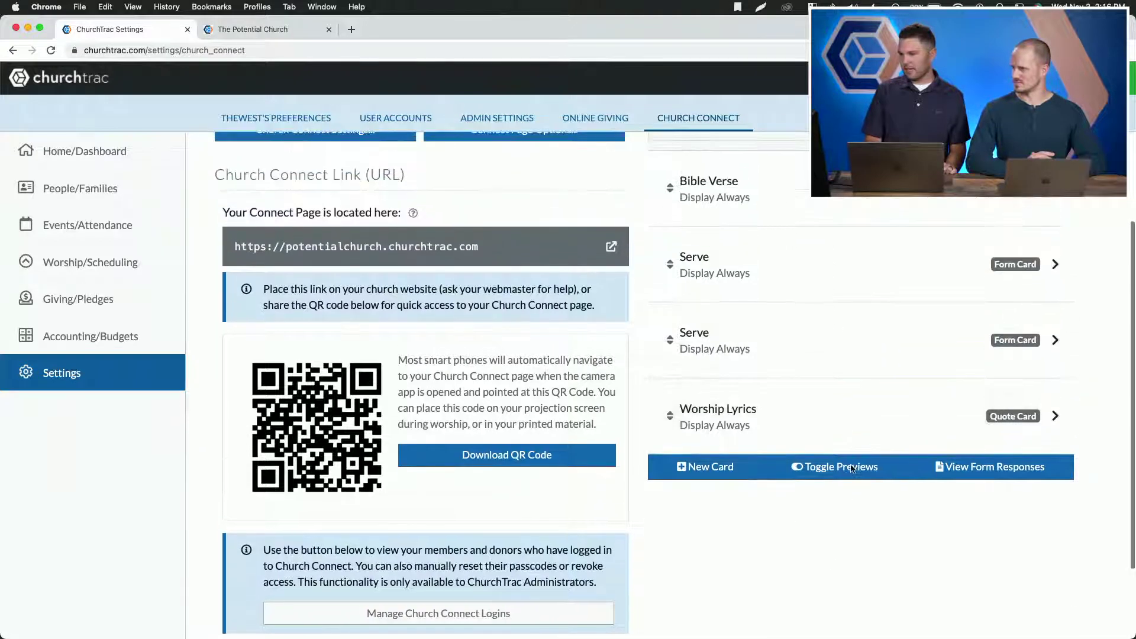
pyautogui.moveTo(671, 416); pyautogui.dragTo(664, 204)
pyautogui.scroll(5, 735, 392)
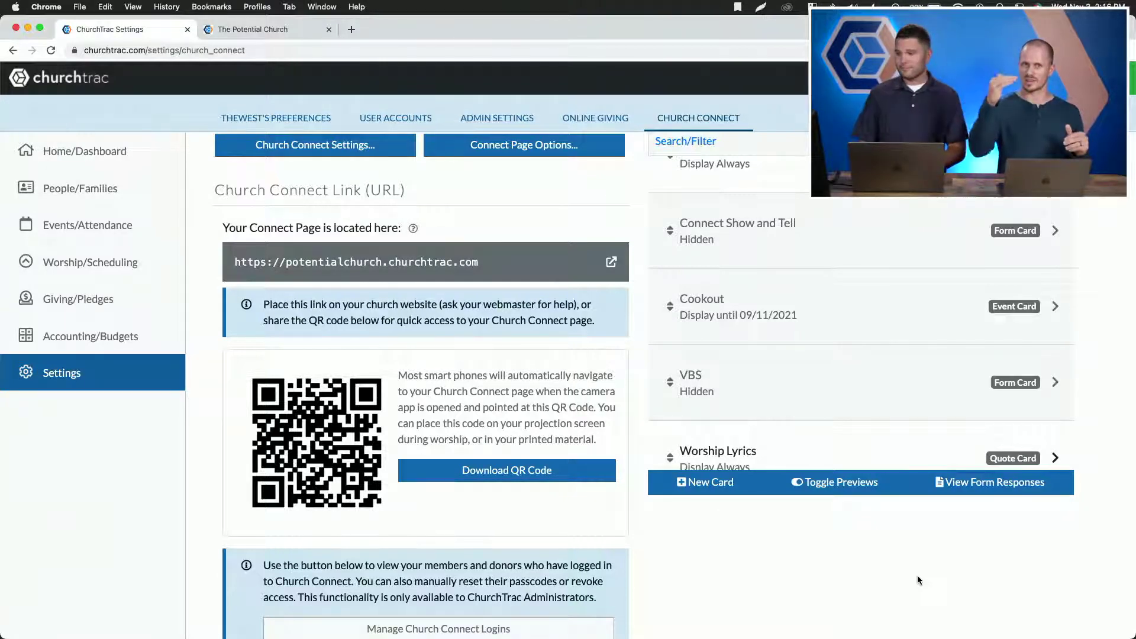
pyautogui.scroll(-2, 957, 356)
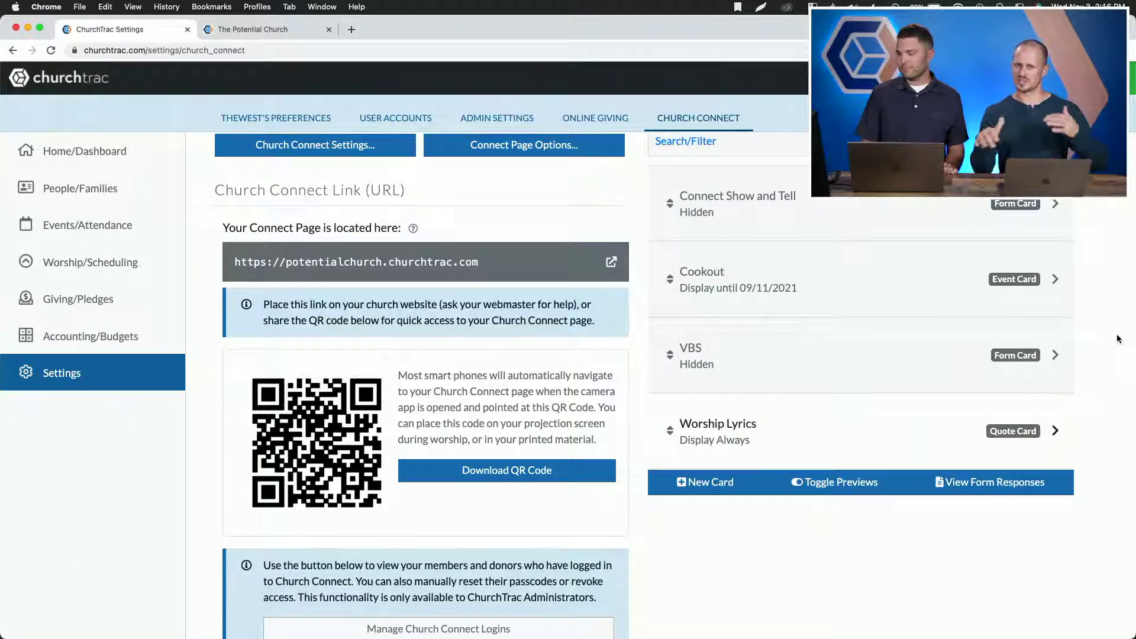
# Step: Open the Mission Statement card at the start of the card list and set its status to Displayed (until Date below)
pyautogui.scroll(3, 1116, 337)
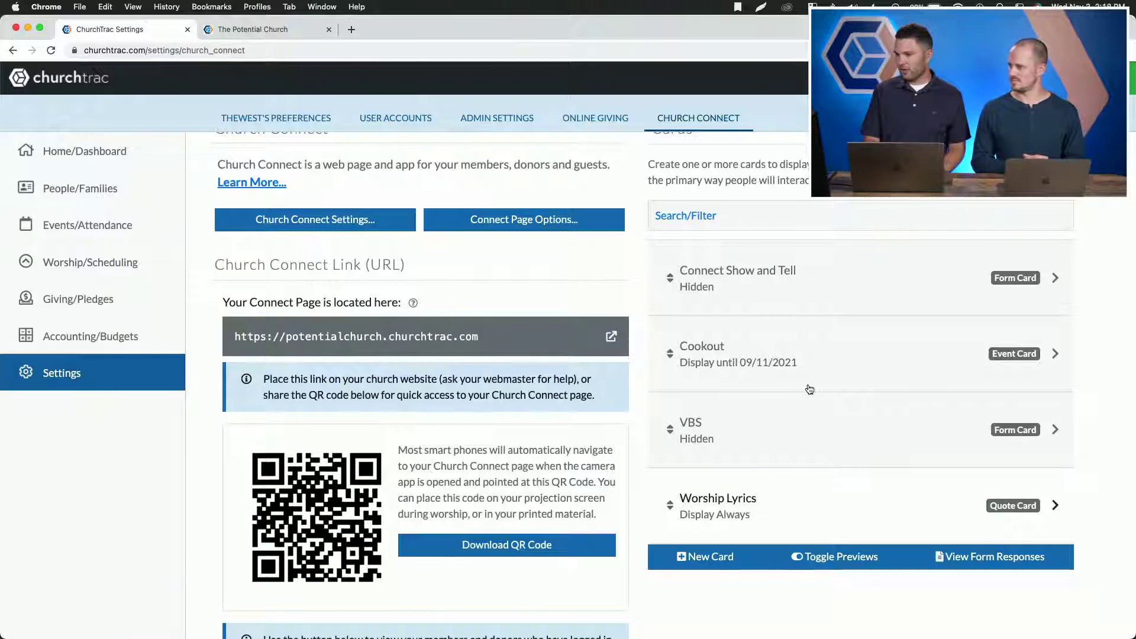
pyautogui.scroll(10, 810, 390)
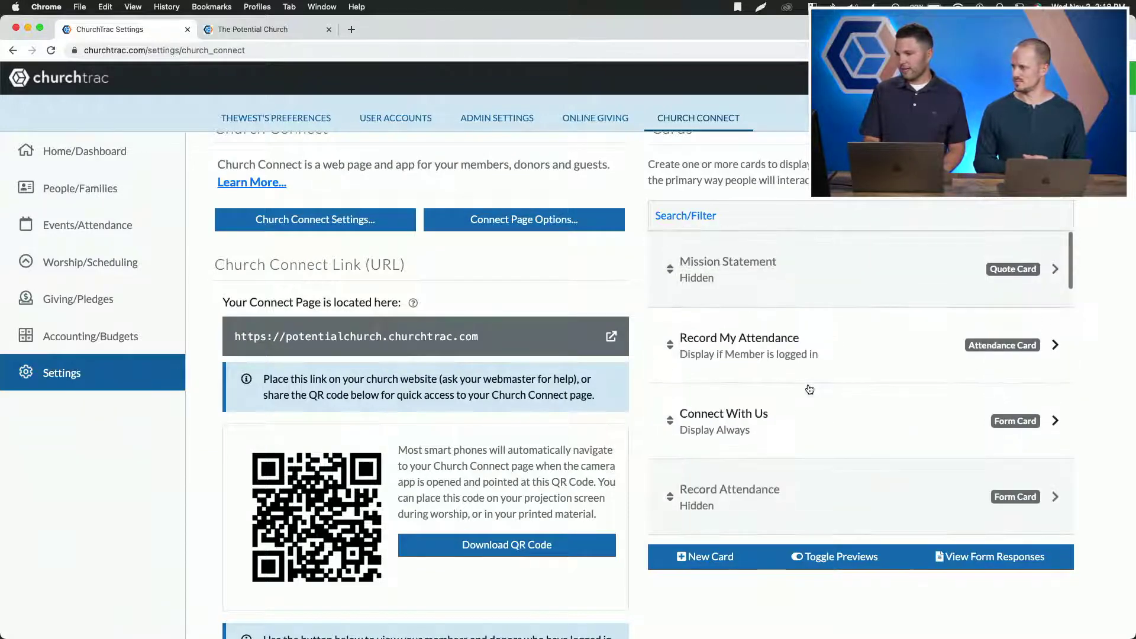
pyautogui.click(795, 262)
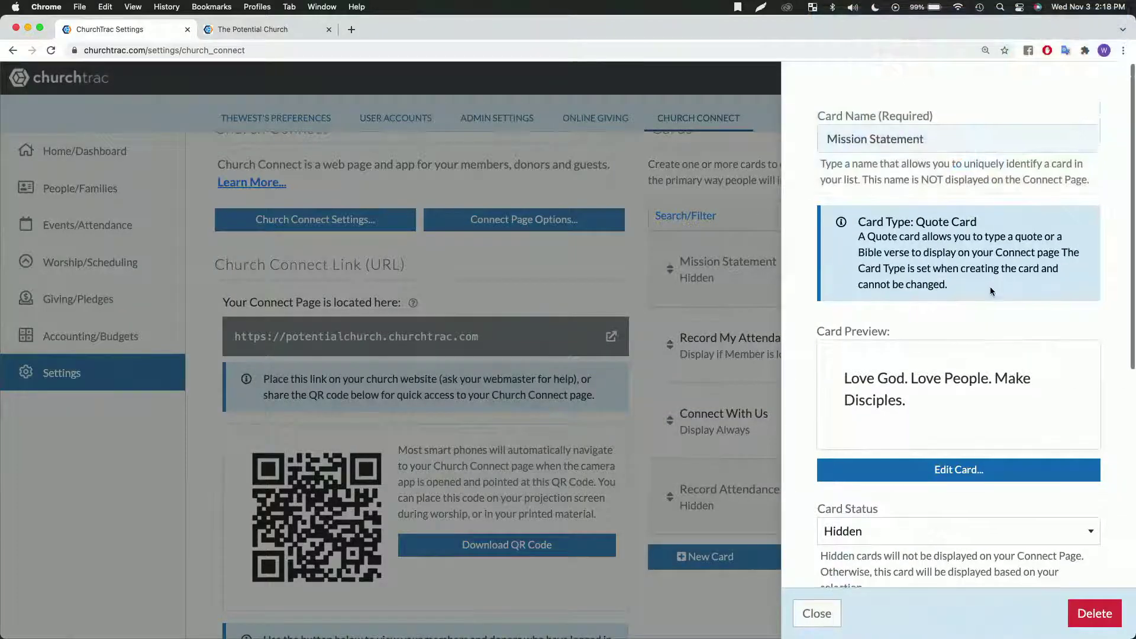
pyautogui.scroll(-3, 989, 286)
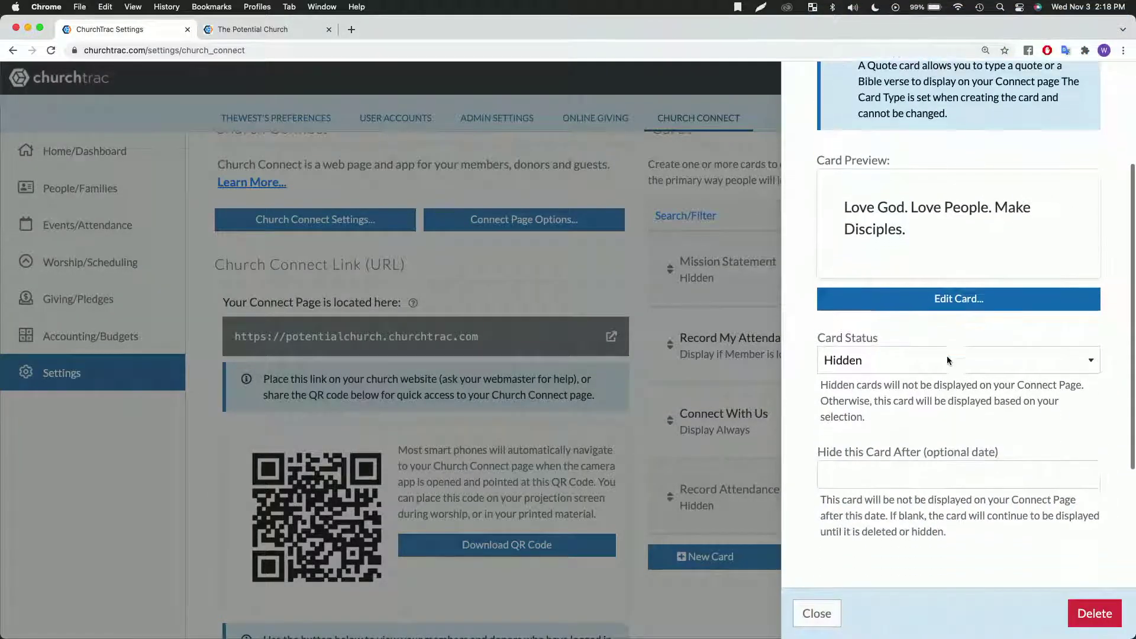
pyautogui.scroll(-1, 949, 361)
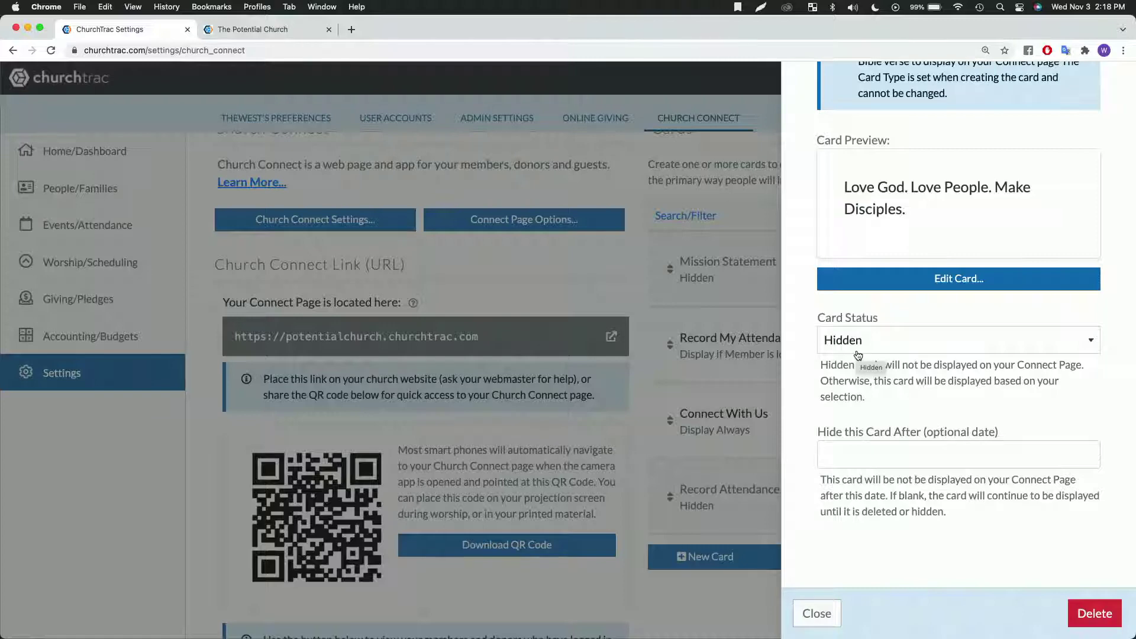
pyautogui.click(900, 348)
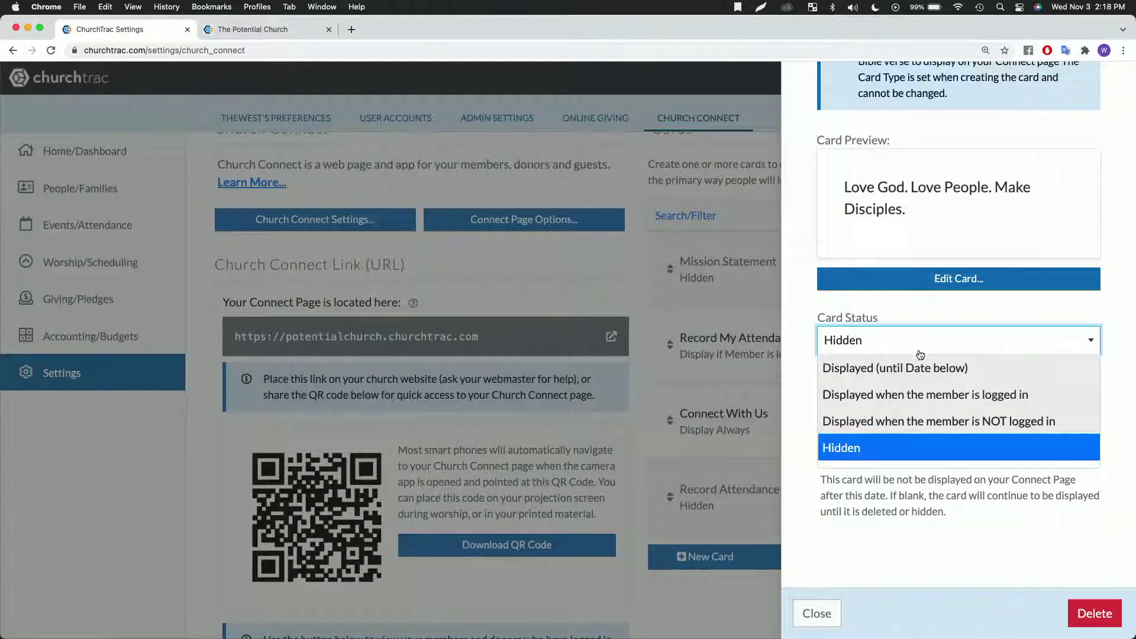
pyautogui.click(912, 370)
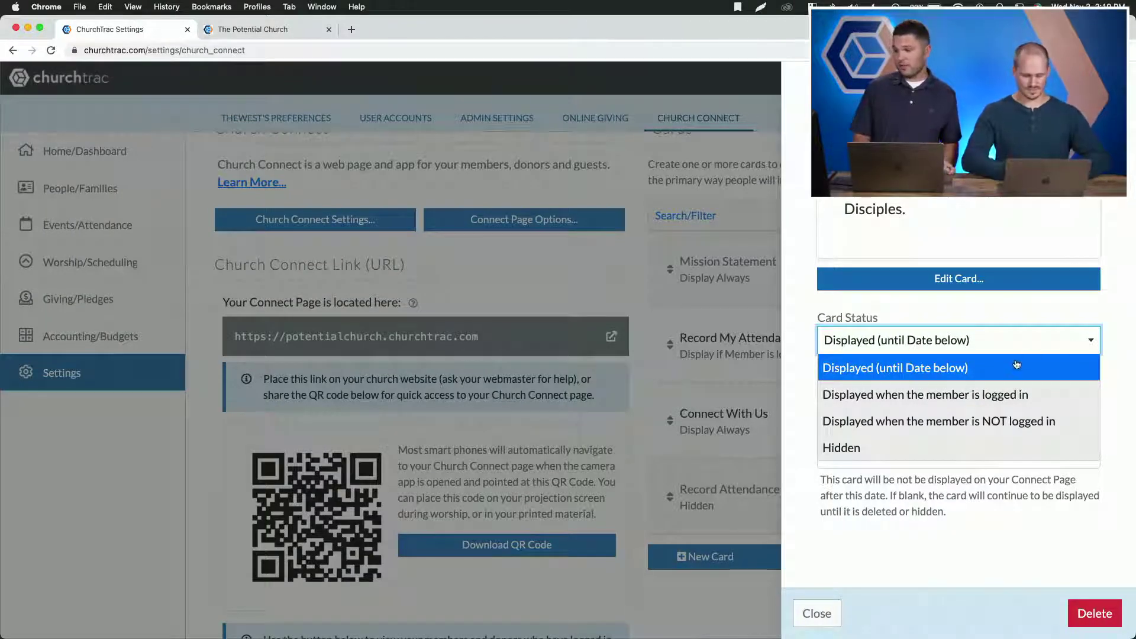
# Step: Try both login-based statuses on the Mission Statement card, return it to Displayed (until Date below), and close the card setup
pyautogui.click(1002, 393)
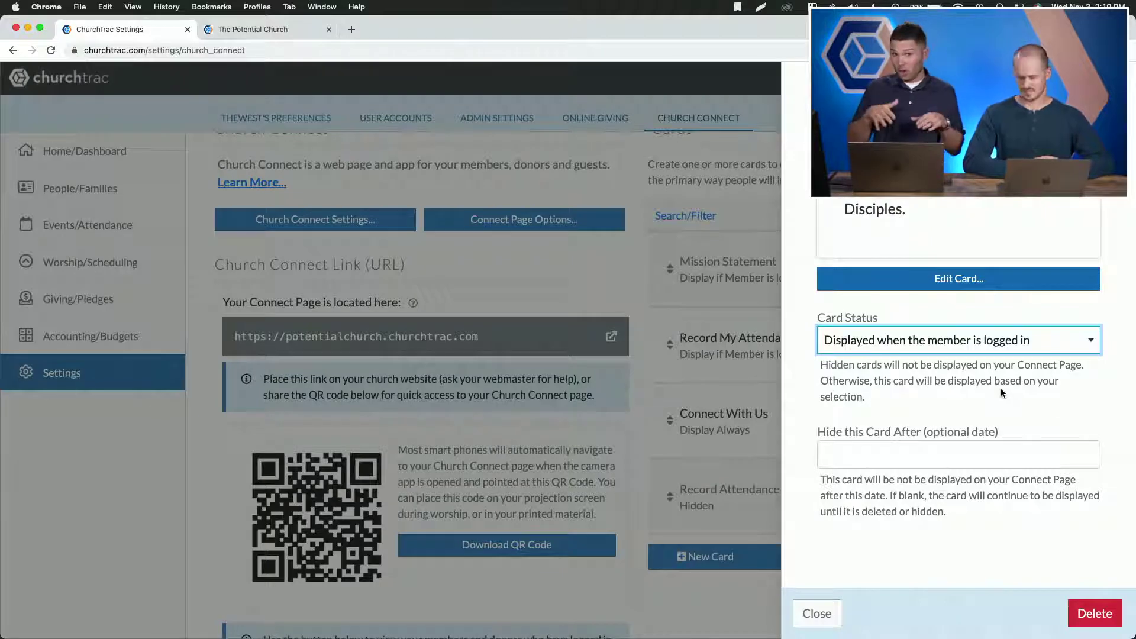
pyautogui.click(1039, 349)
pyautogui.click(987, 422)
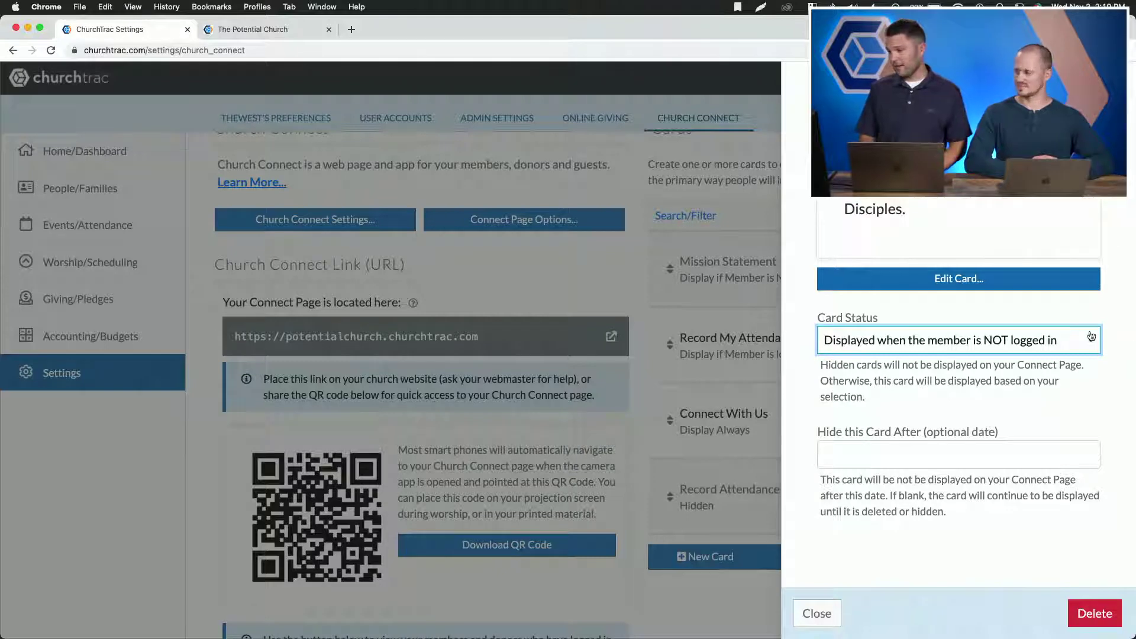
pyautogui.click(1059, 341)
pyautogui.click(1006, 377)
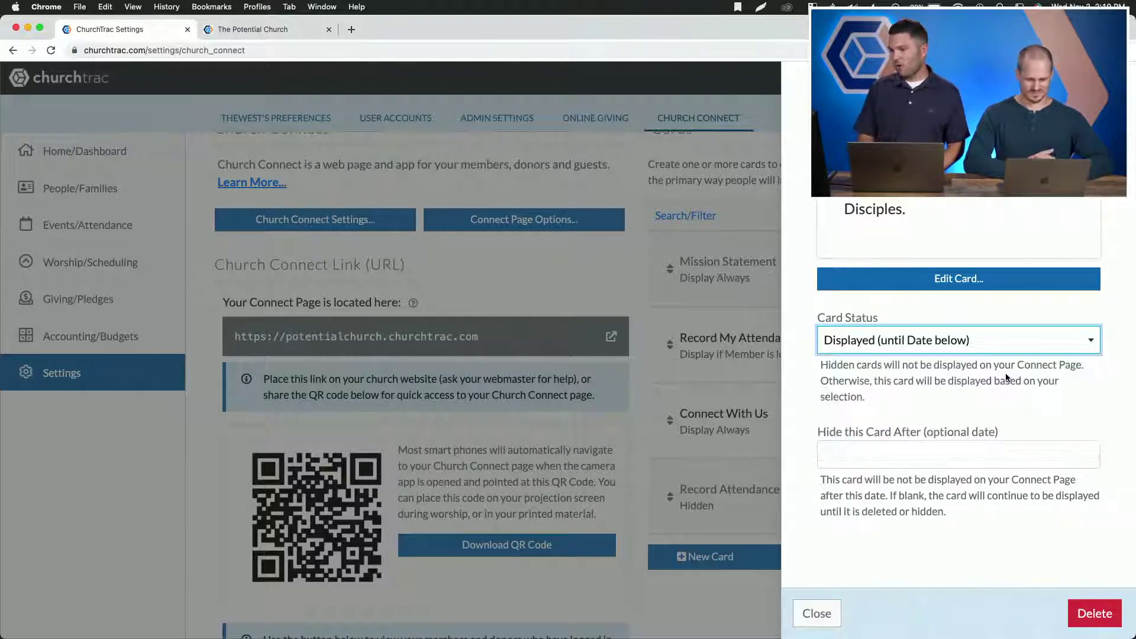
pyautogui.click(822, 612)
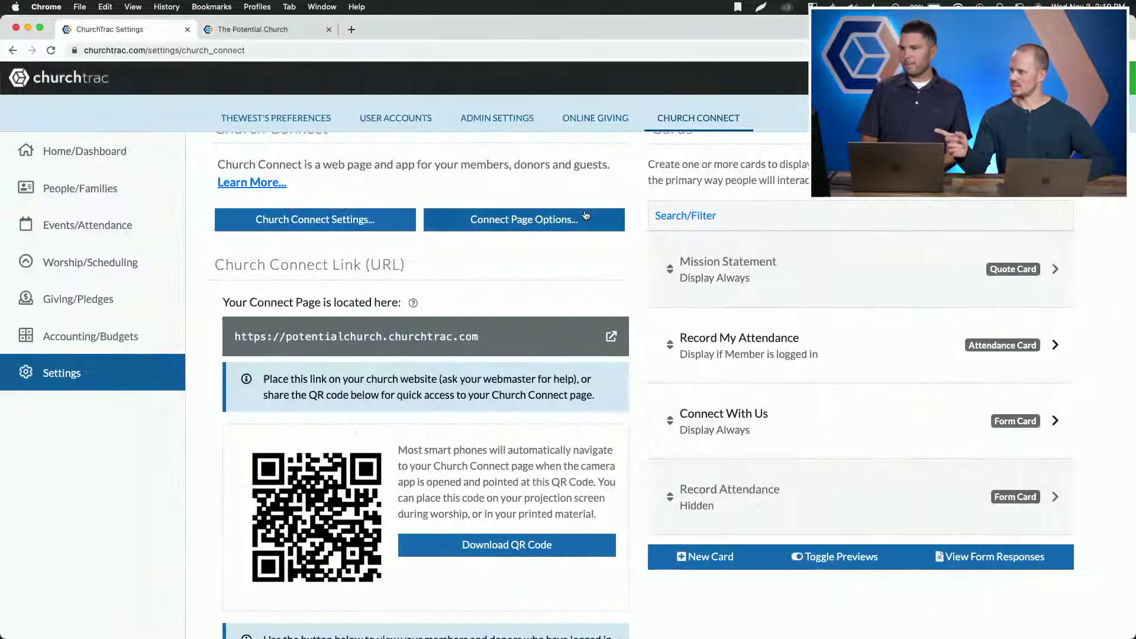
# Step: Switch to The Potential Church welcome page and look over its cards
pyautogui.click(265, 33)
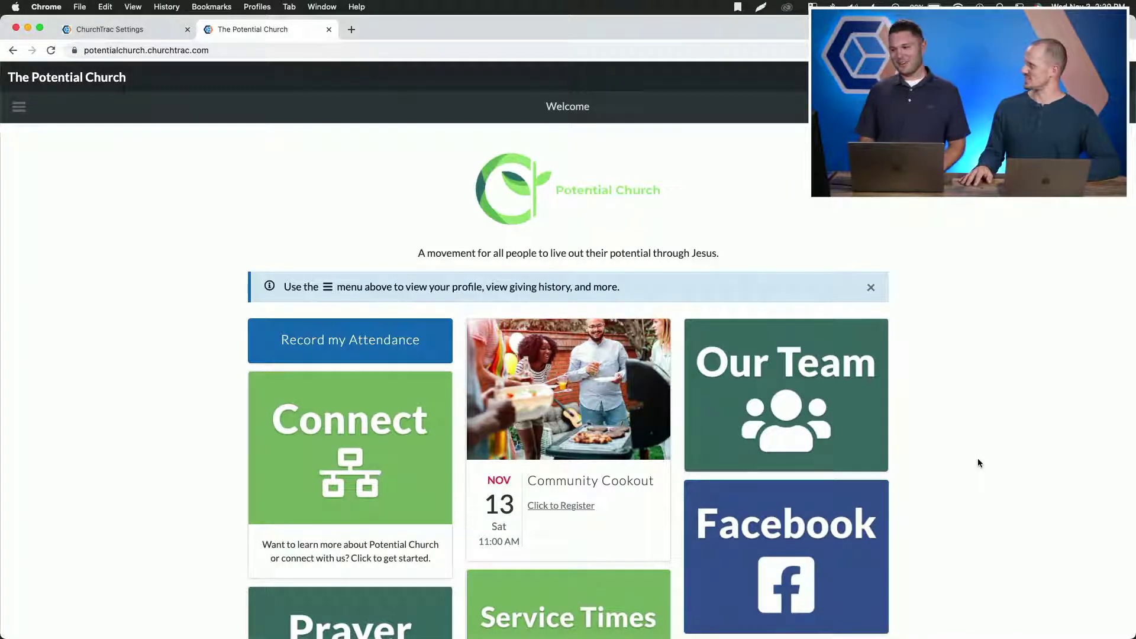
pyautogui.scroll(-2, 978, 461)
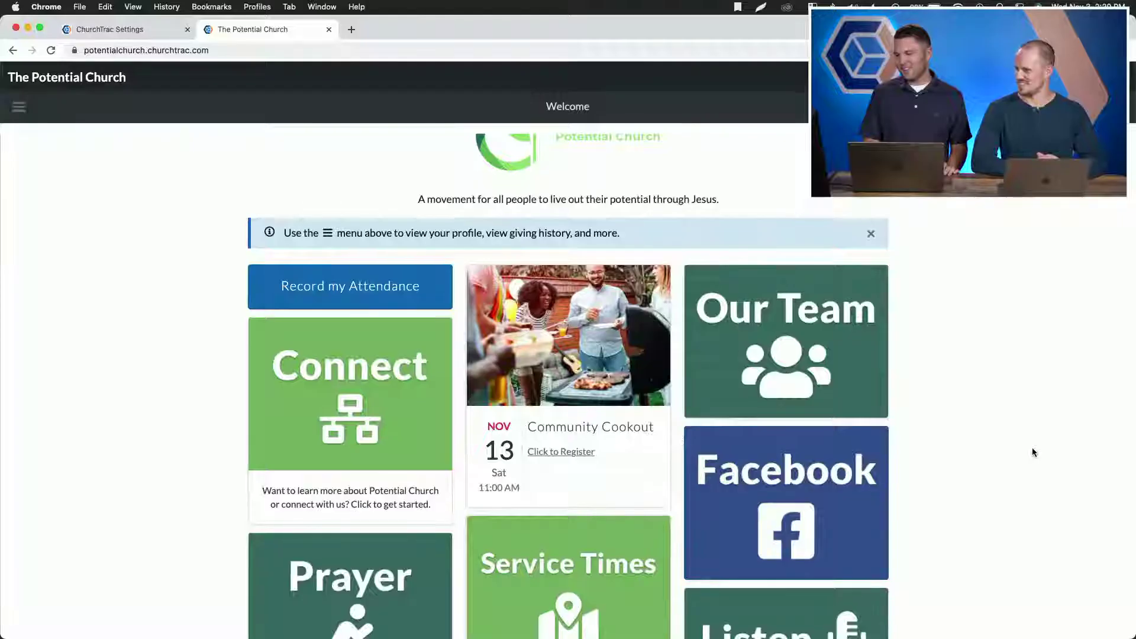
pyautogui.scroll(1, 1033, 452)
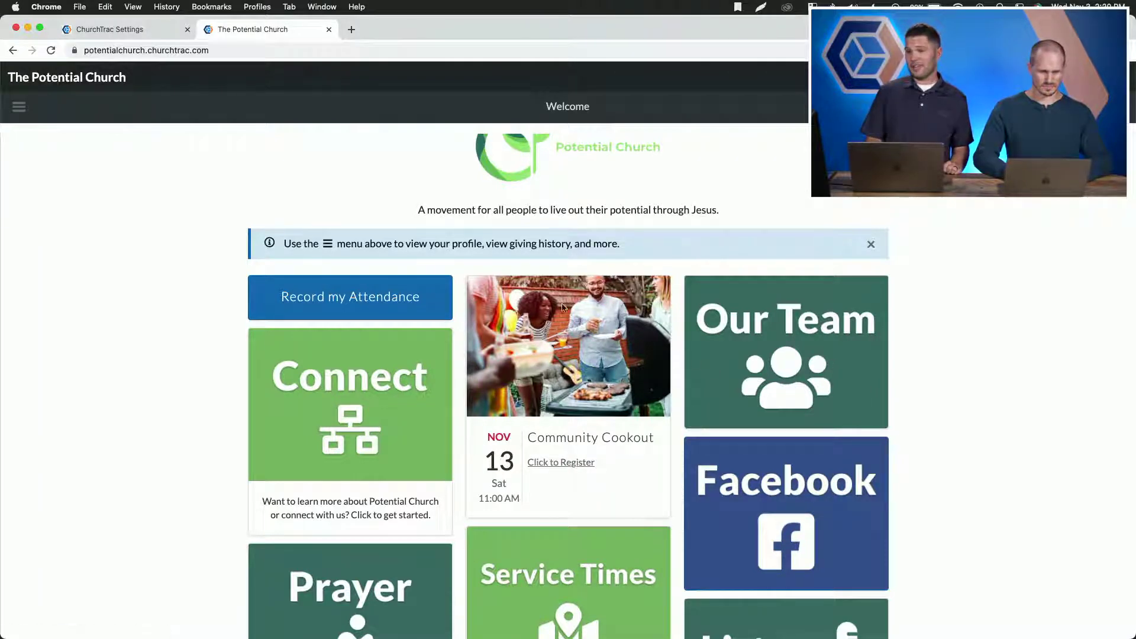
# Step: Switch to the ChurchTrac Settings page, view the Connect With Us card's image and content settings, and close the card setup
pyautogui.click(139, 31)
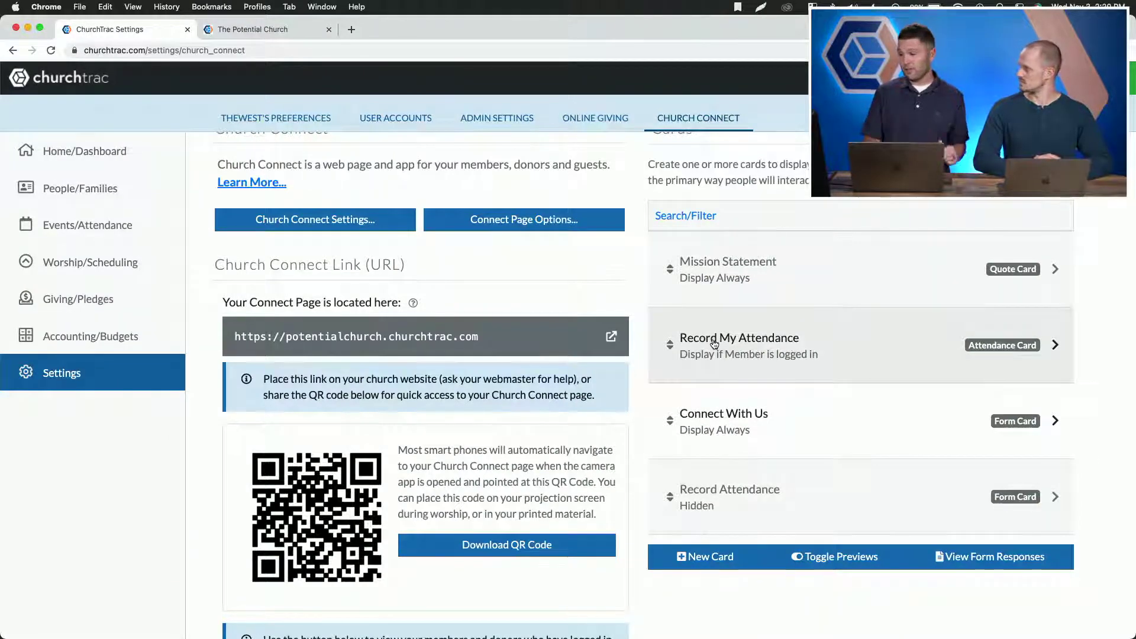
pyautogui.scroll(1, 885, 394)
pyautogui.scroll(-1, 885, 394)
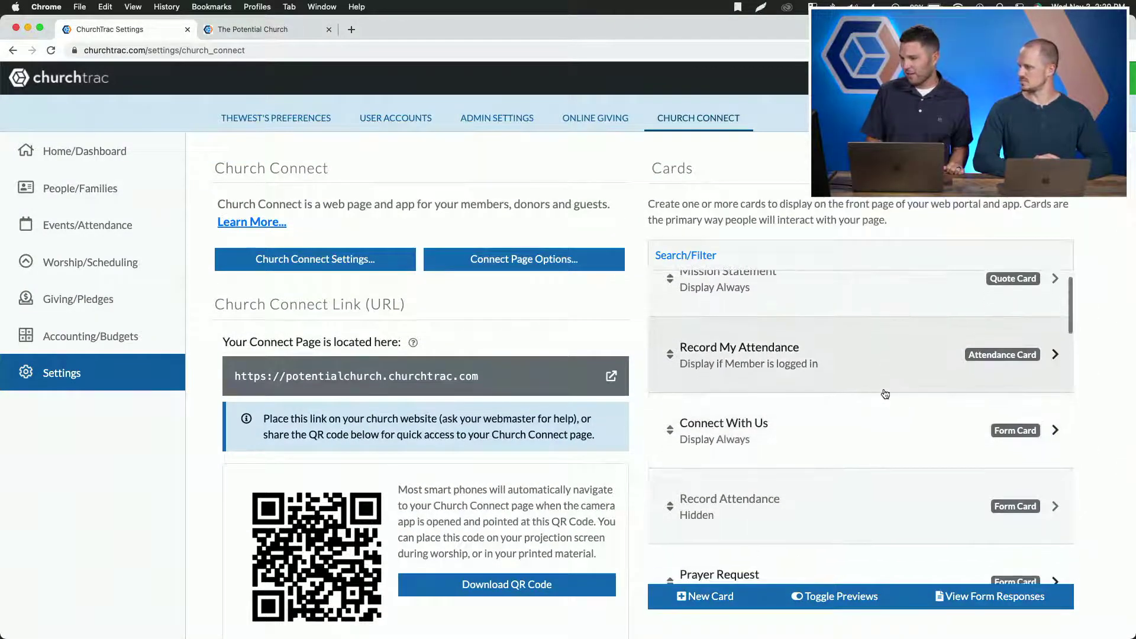
pyautogui.scroll(-3, 885, 394)
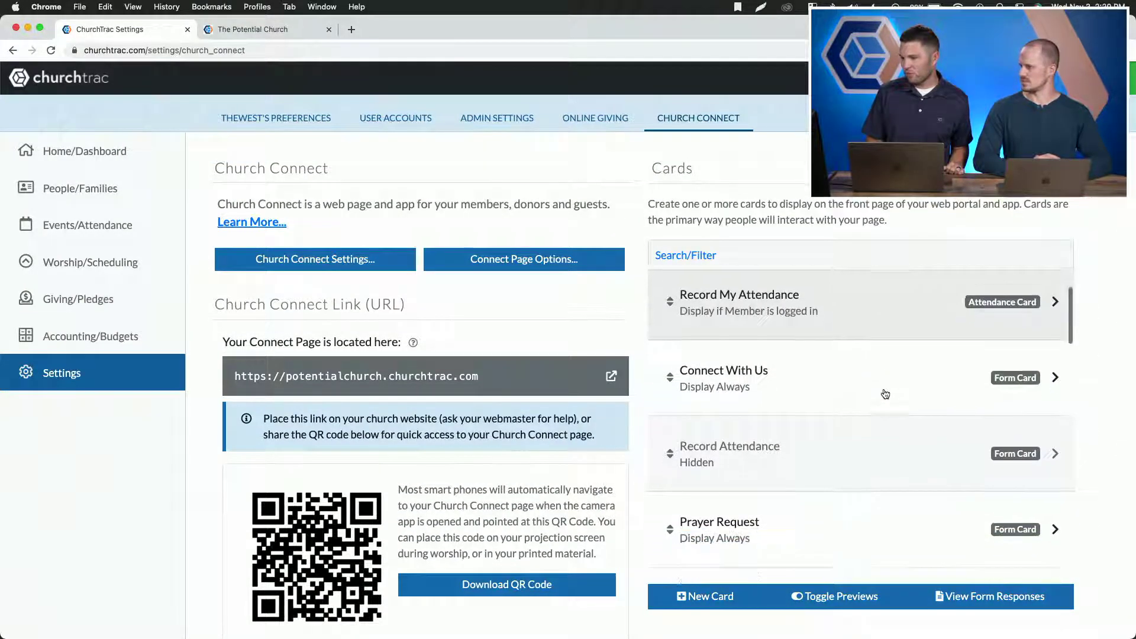
pyautogui.click(772, 345)
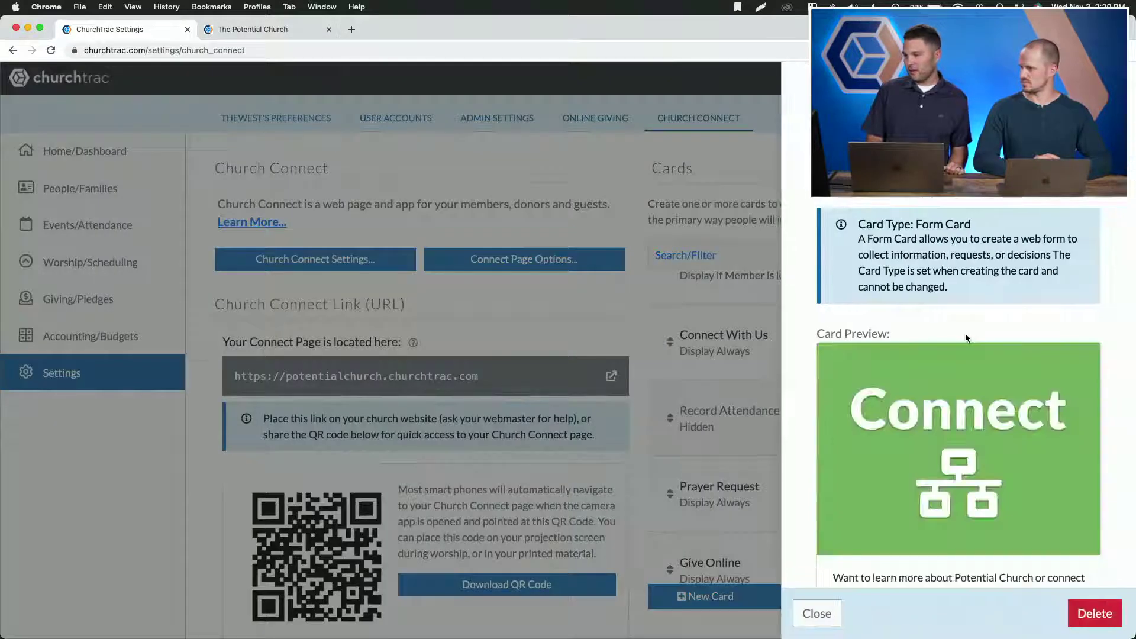
pyautogui.scroll(-3, 965, 333)
pyautogui.scroll(-2, 967, 336)
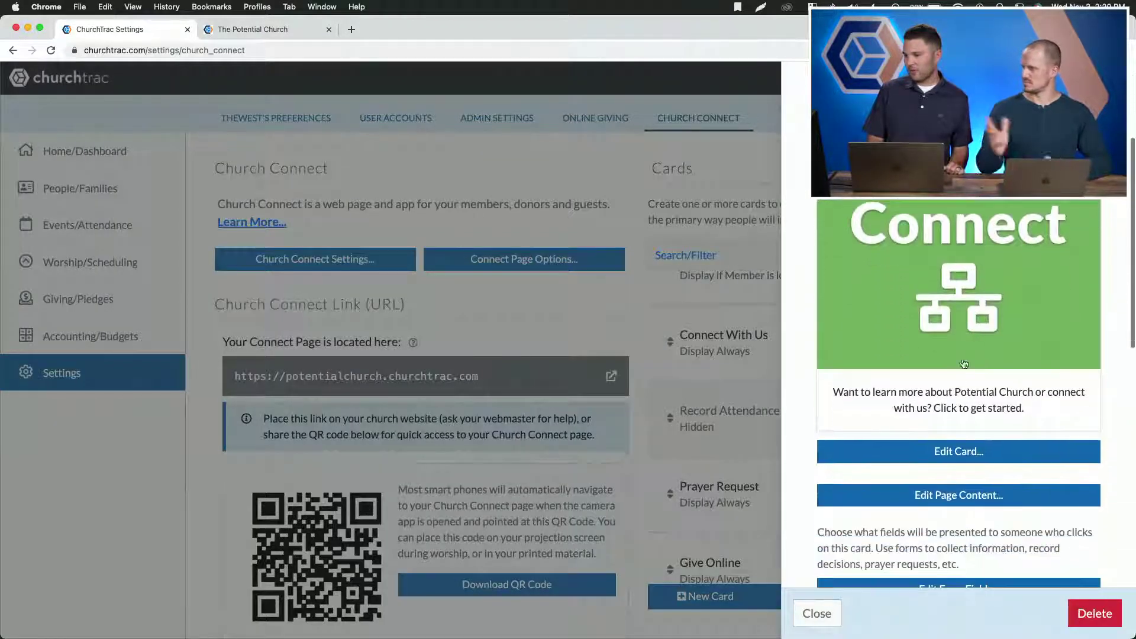
pyautogui.click(965, 451)
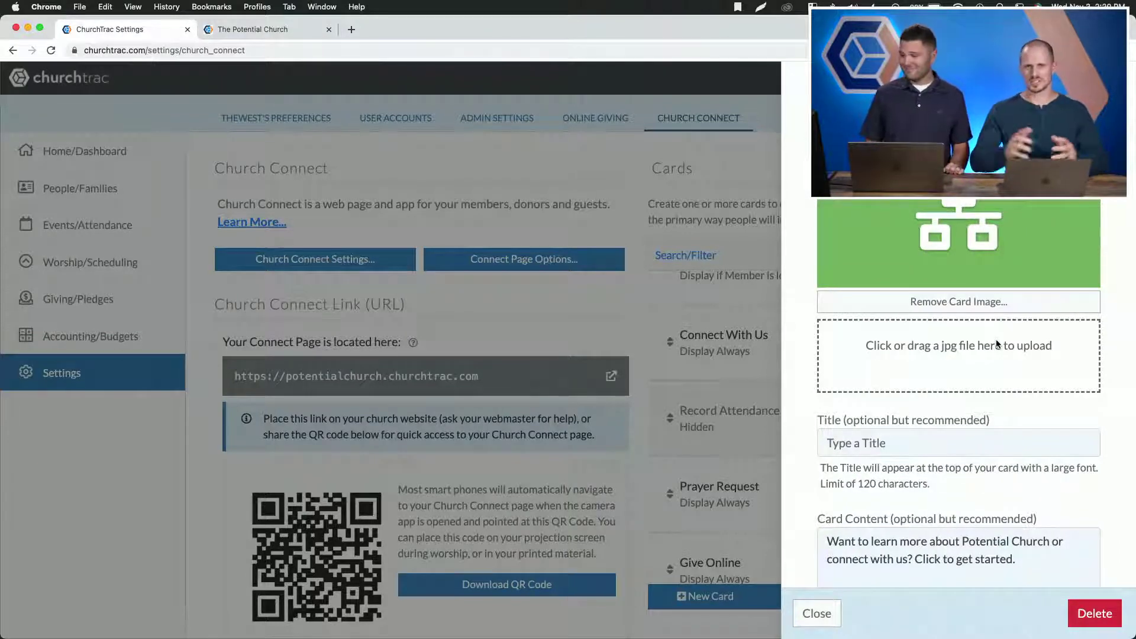
pyautogui.click(829, 615)
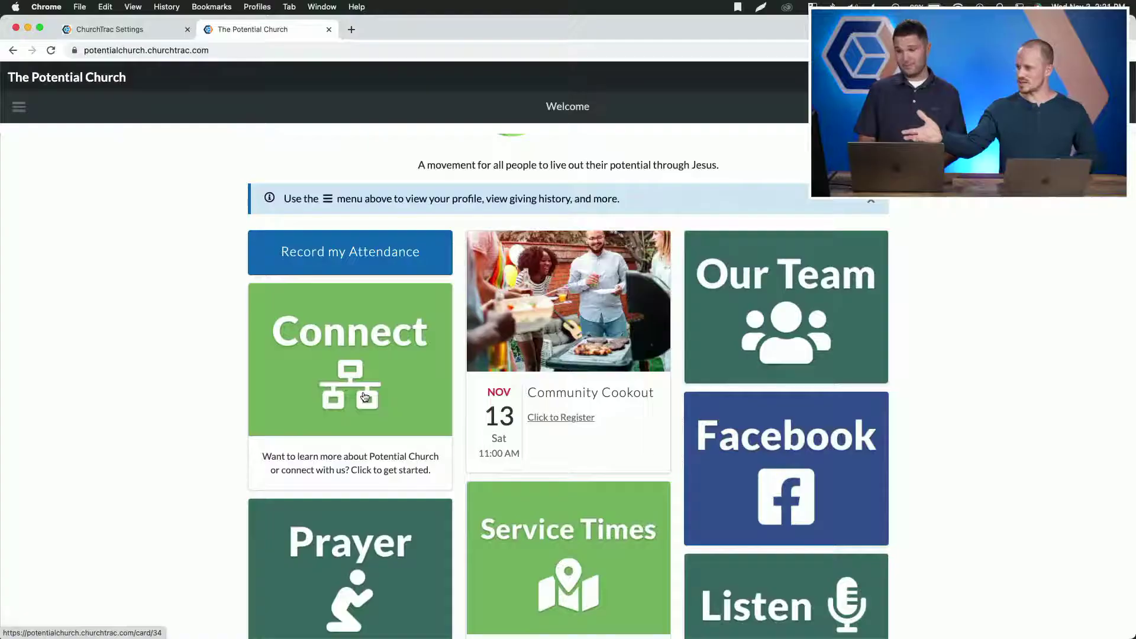
# Step: Examine the Connect card on The Potential Church welcome page up close and restore the normal page view
pyautogui.scroll(5, 365, 397)
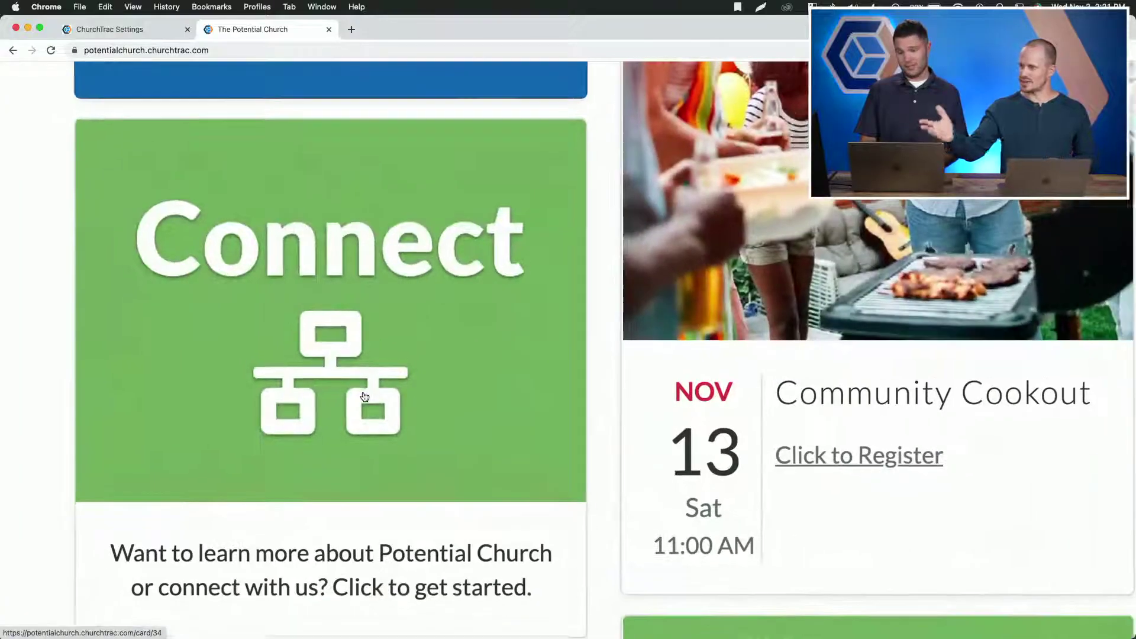
pyautogui.scroll(-1, 365, 397)
pyautogui.scroll(-1, 364, 398)
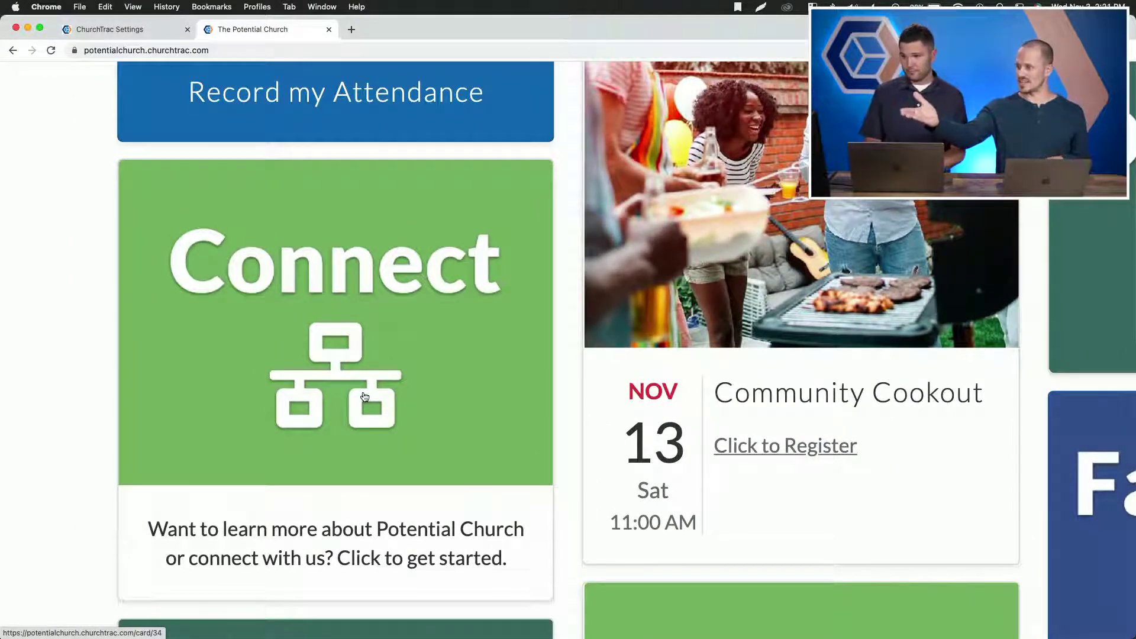
pyautogui.scroll(-4, 365, 397)
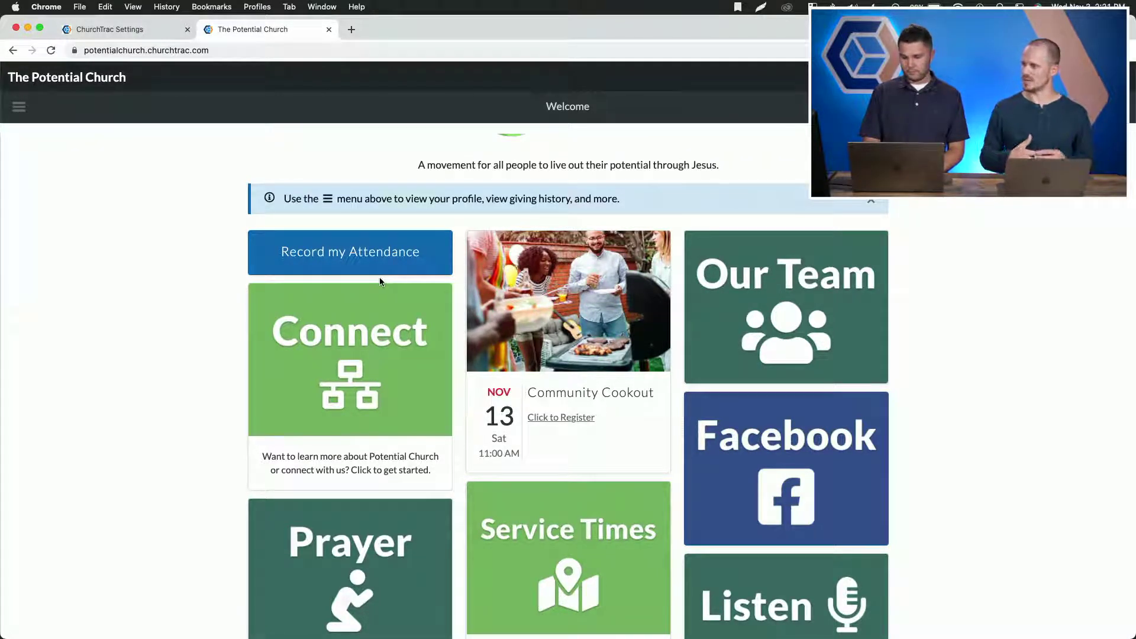
# Step: View the About Us card's mission and values page and return to the welcome page
pyautogui.scroll(-10, 482, 354)
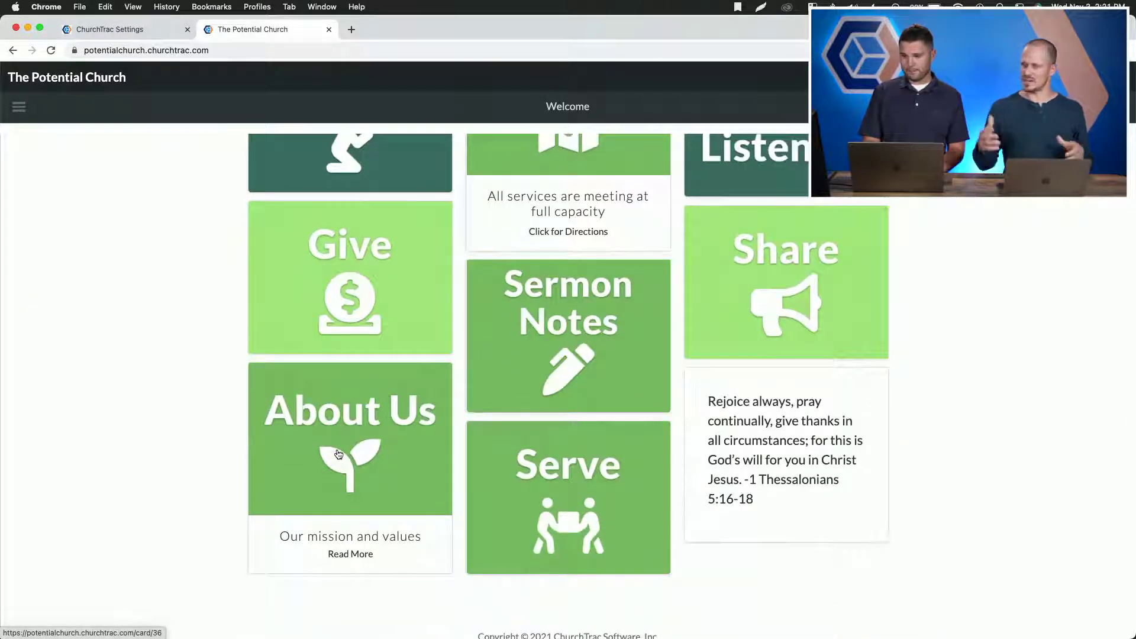
pyautogui.click(339, 453)
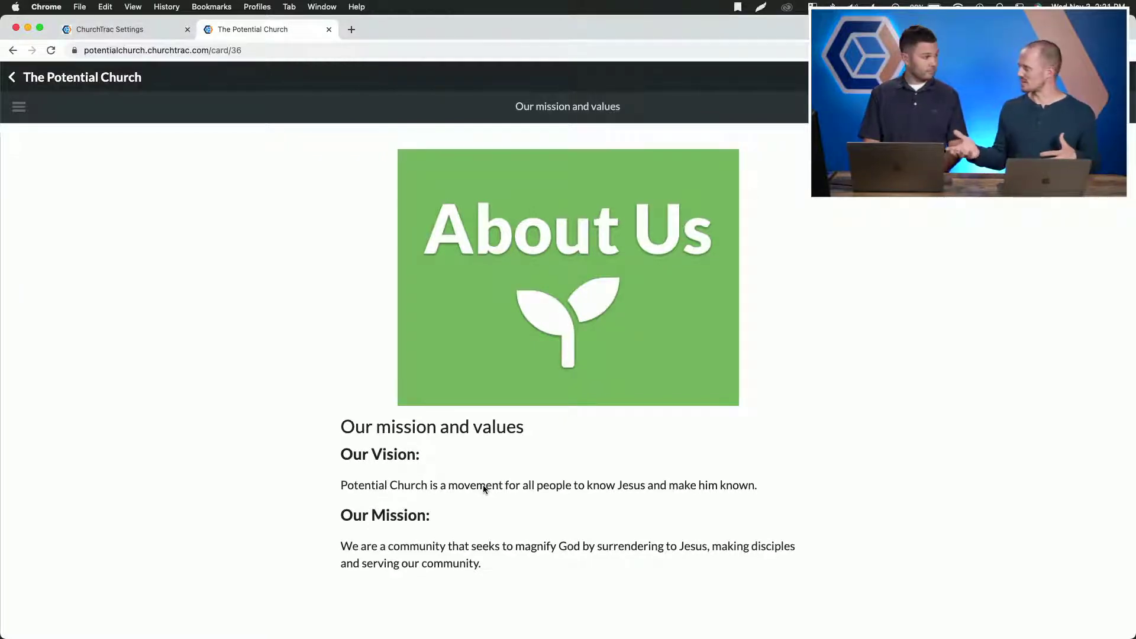
pyautogui.click(16, 78)
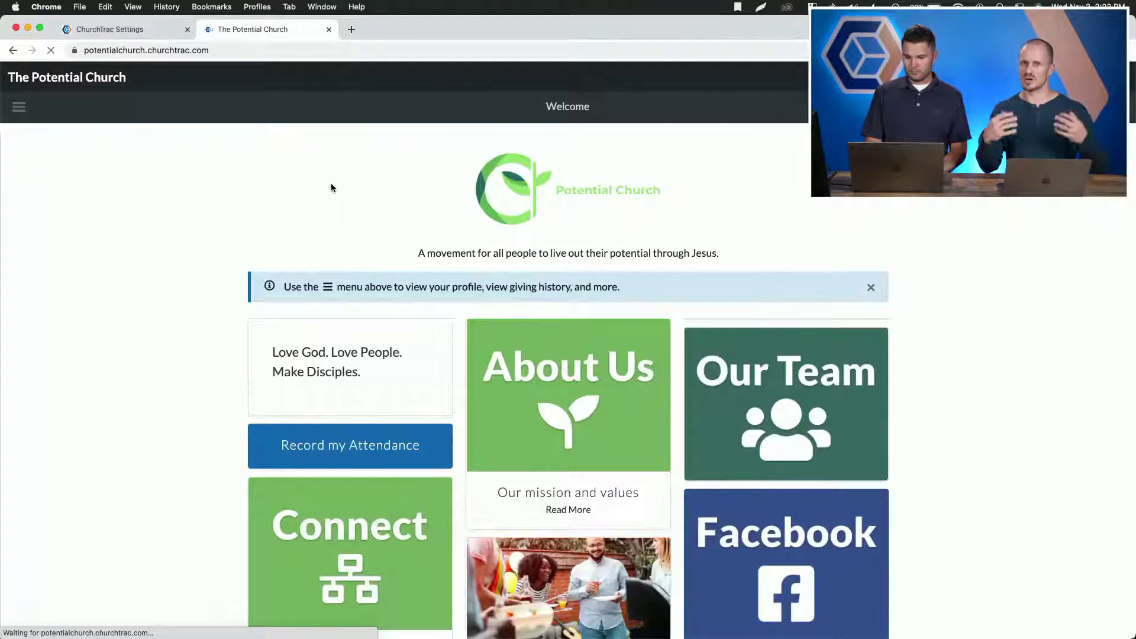
# Step: Look over the refreshed cards on the welcome page and view the staff listing behind the Our Team card
pyautogui.scroll(-3, 1047, 355)
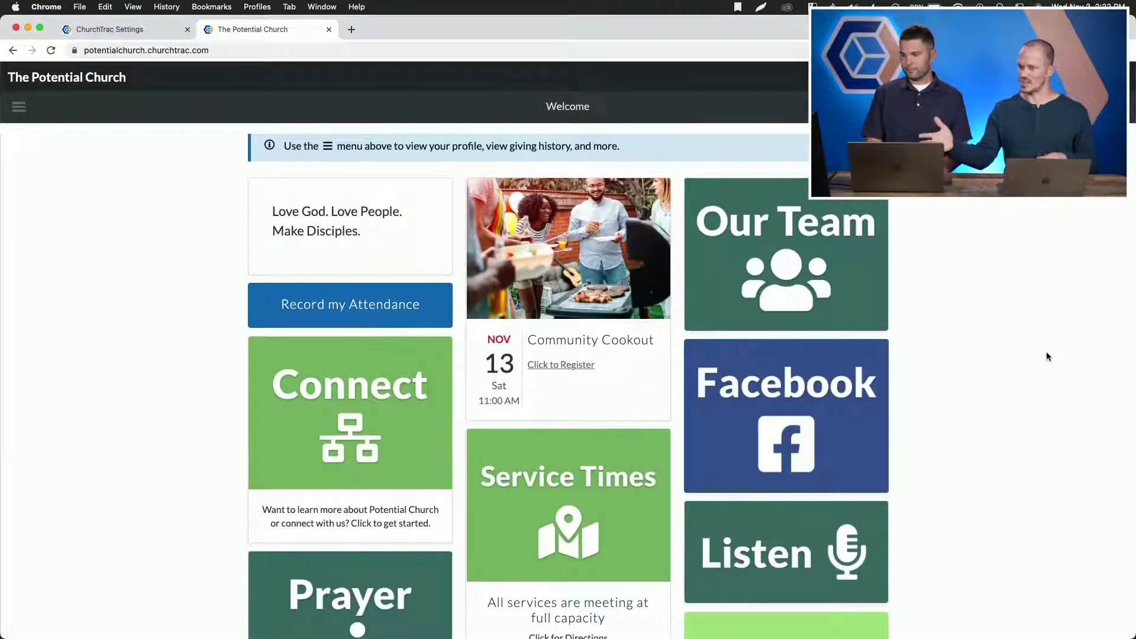
pyautogui.scroll(-2, 1047, 352)
pyautogui.scroll(-3, 1048, 355)
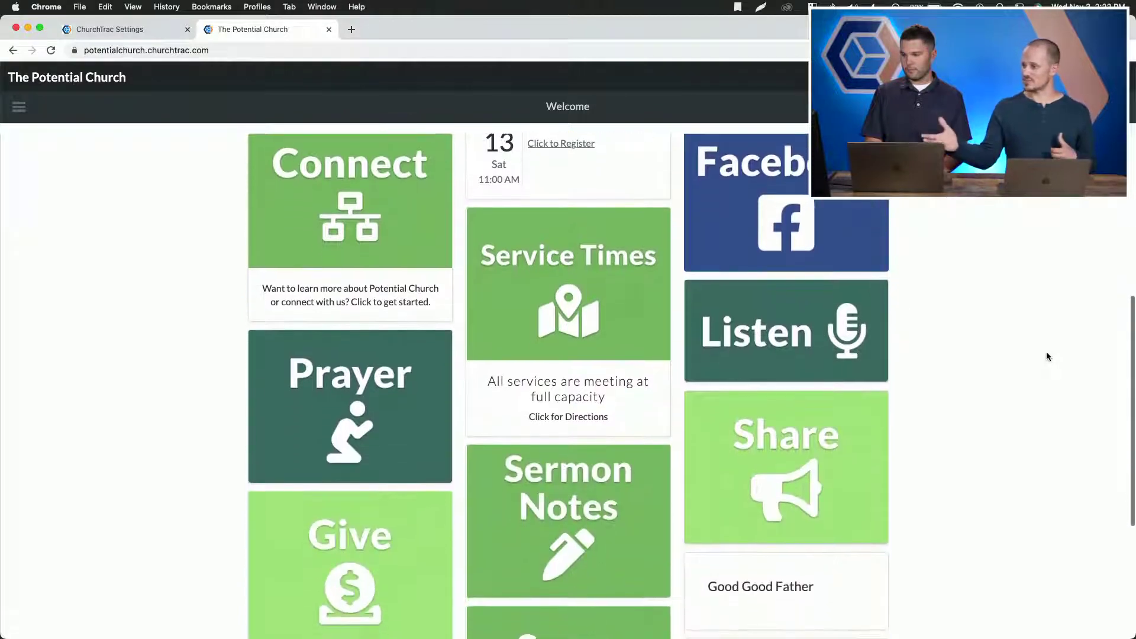
pyautogui.scroll(6, 1048, 356)
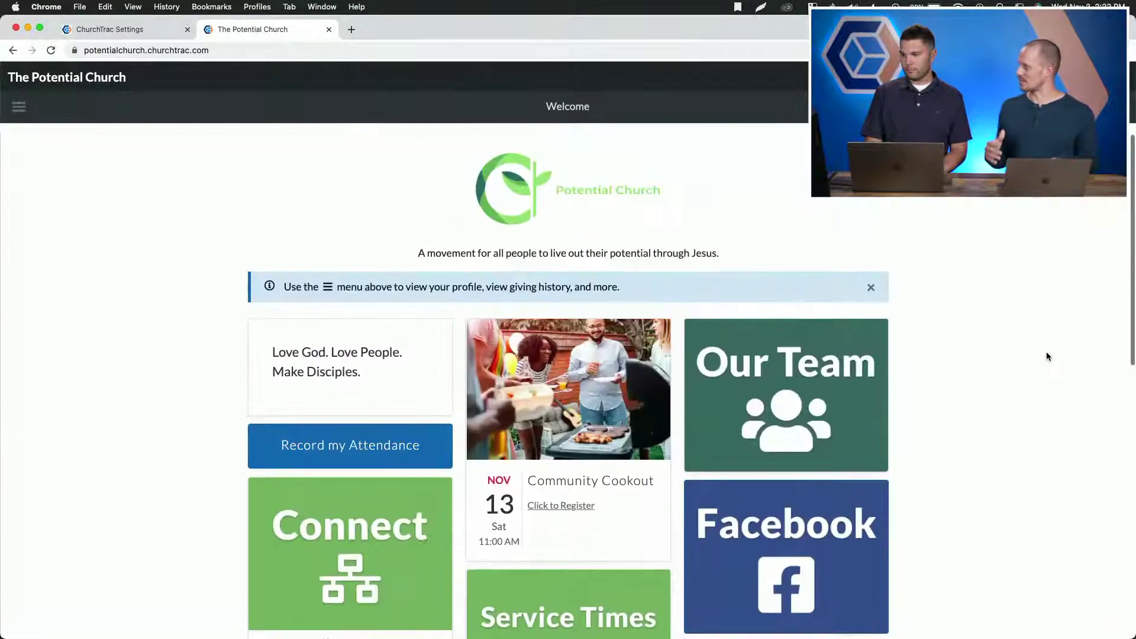
pyautogui.click(745, 413)
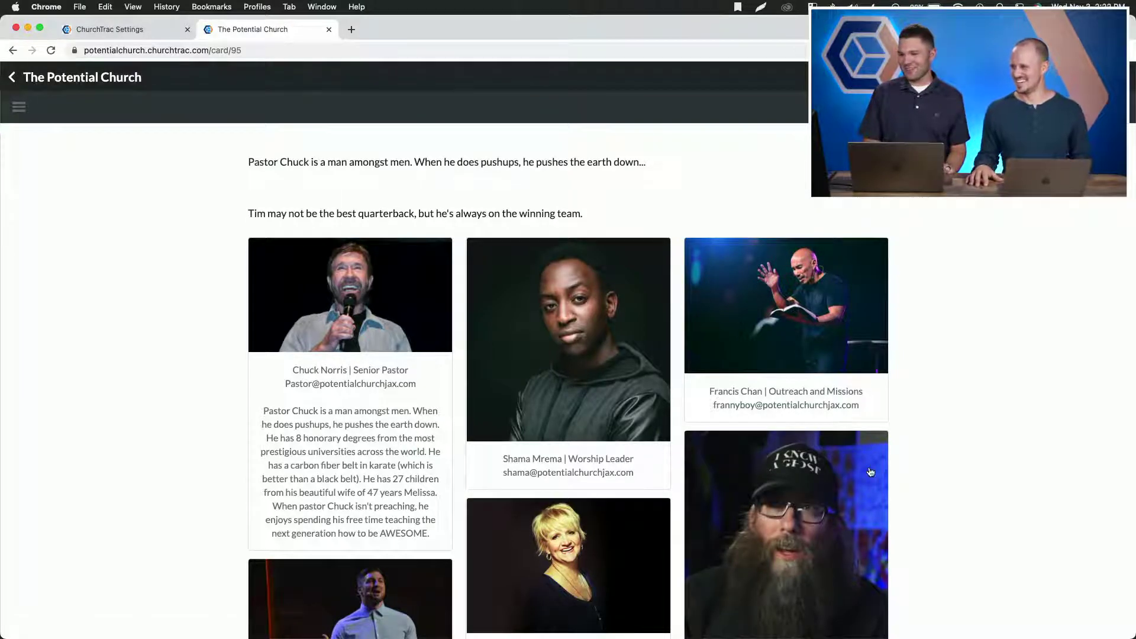
pyautogui.scroll(-3, 871, 471)
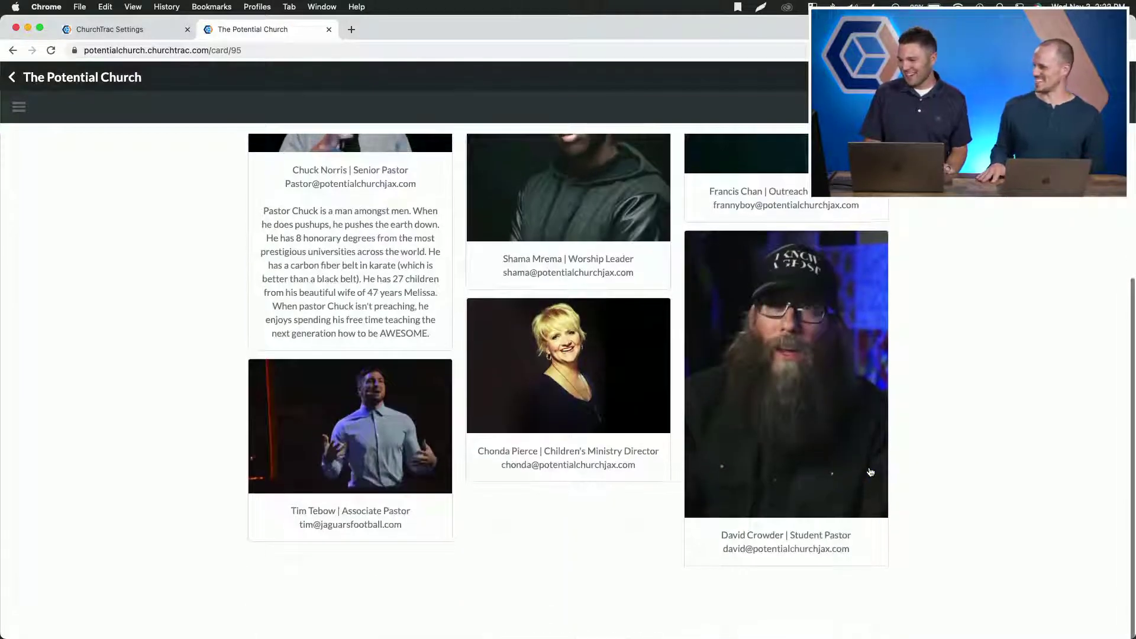
# Step: Return from the staff listing to the welcome page and look over its cards up to the church logo
pyautogui.scroll(3, 870, 471)
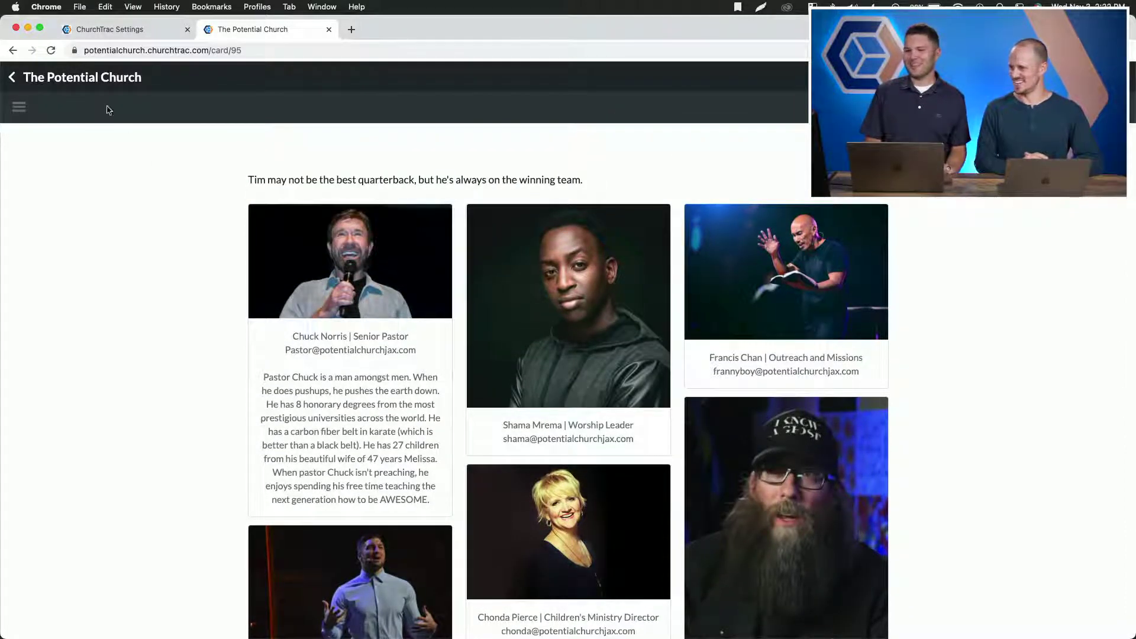
pyautogui.click(77, 84)
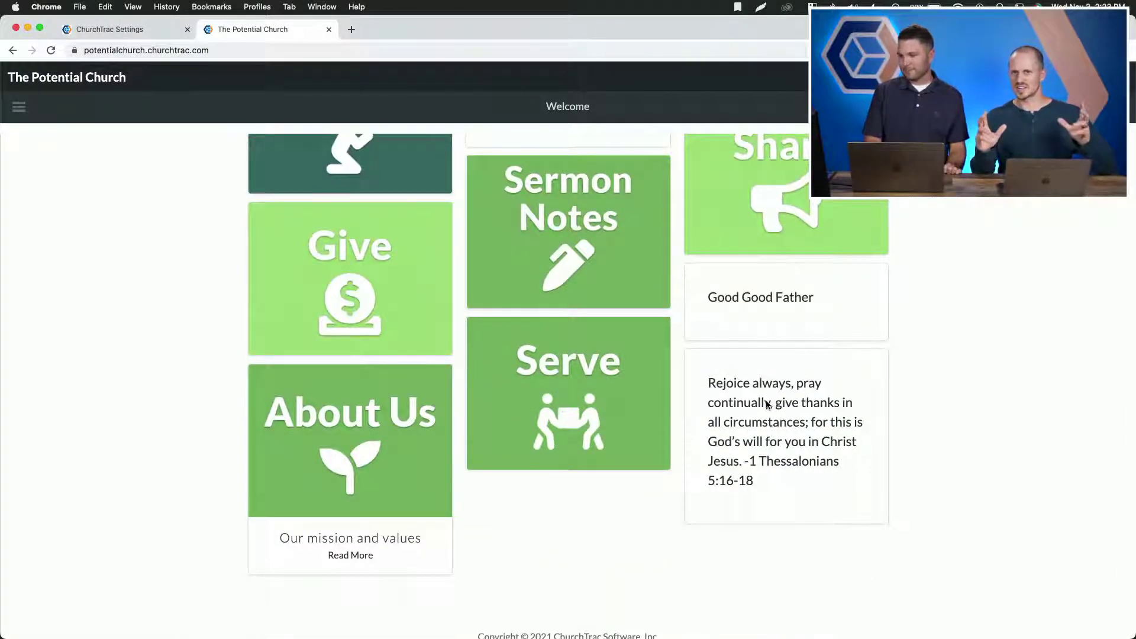
pyautogui.scroll(1, 767, 404)
pyautogui.scroll(3, 767, 404)
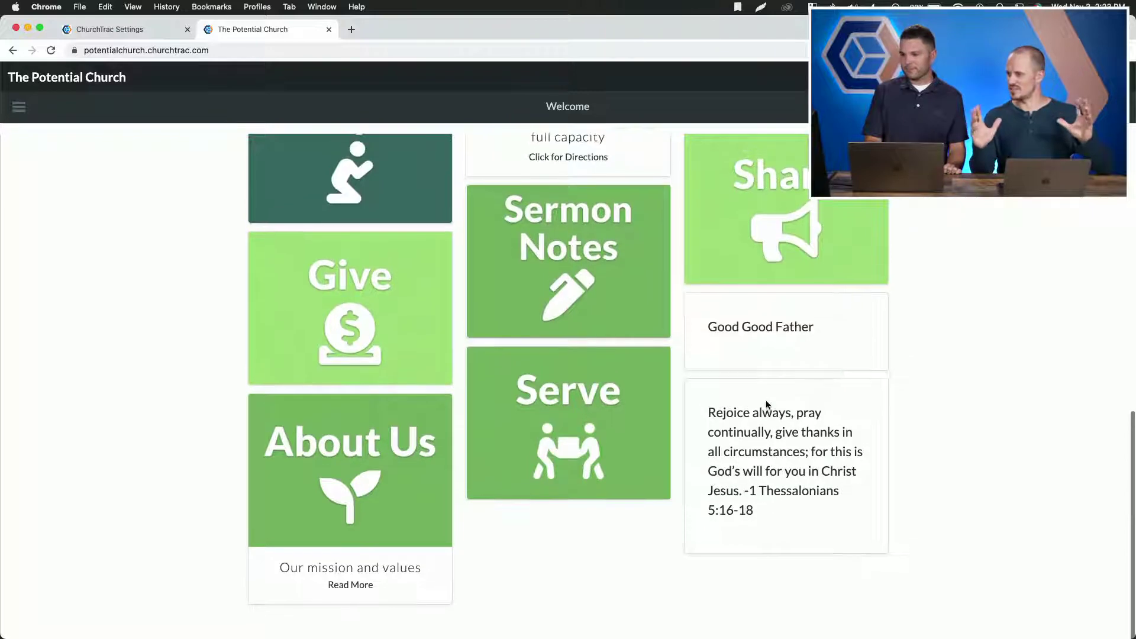
pyautogui.scroll(15, 767, 404)
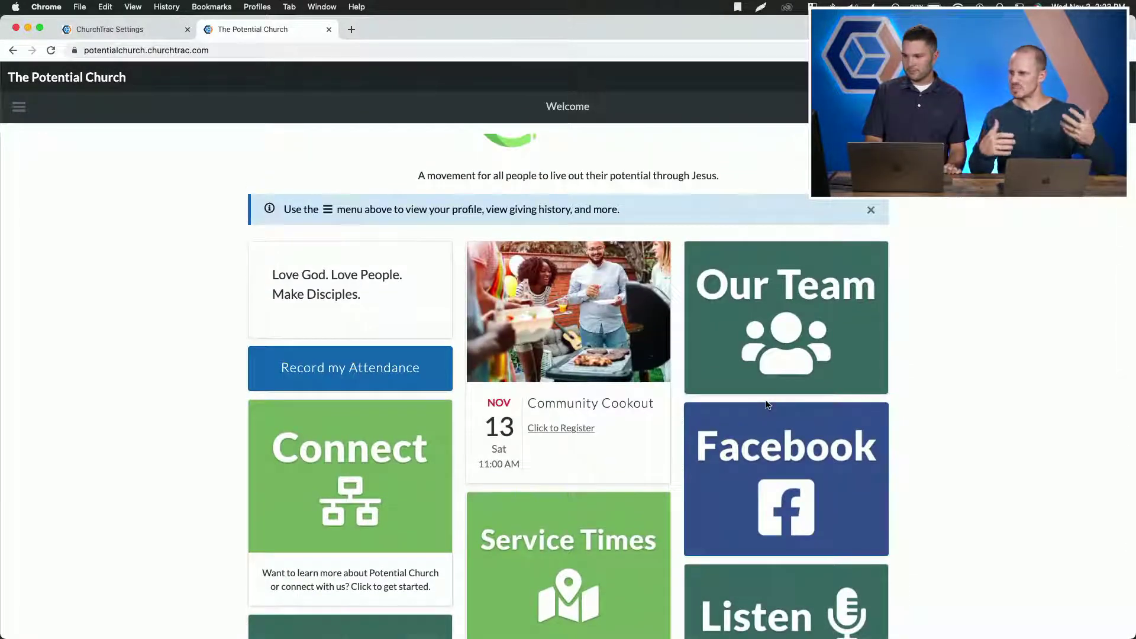
pyautogui.scroll(3, 767, 405)
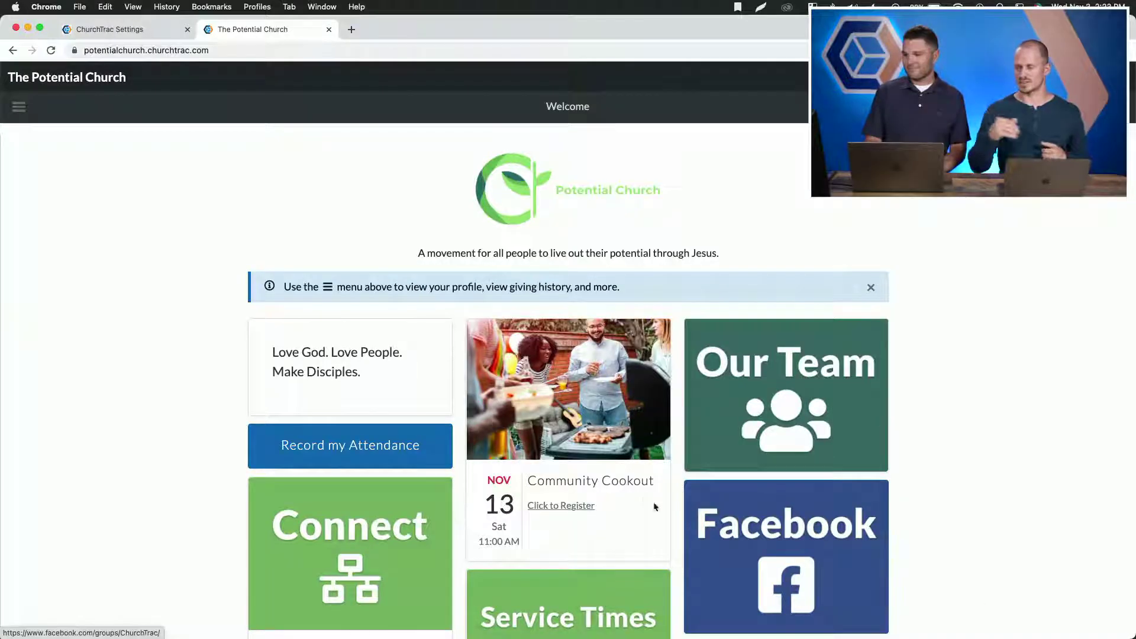
# Step: Examine the Community Cookout event card, view its registration page, and return to the welcome page
pyautogui.scroll(-2, 651, 504)
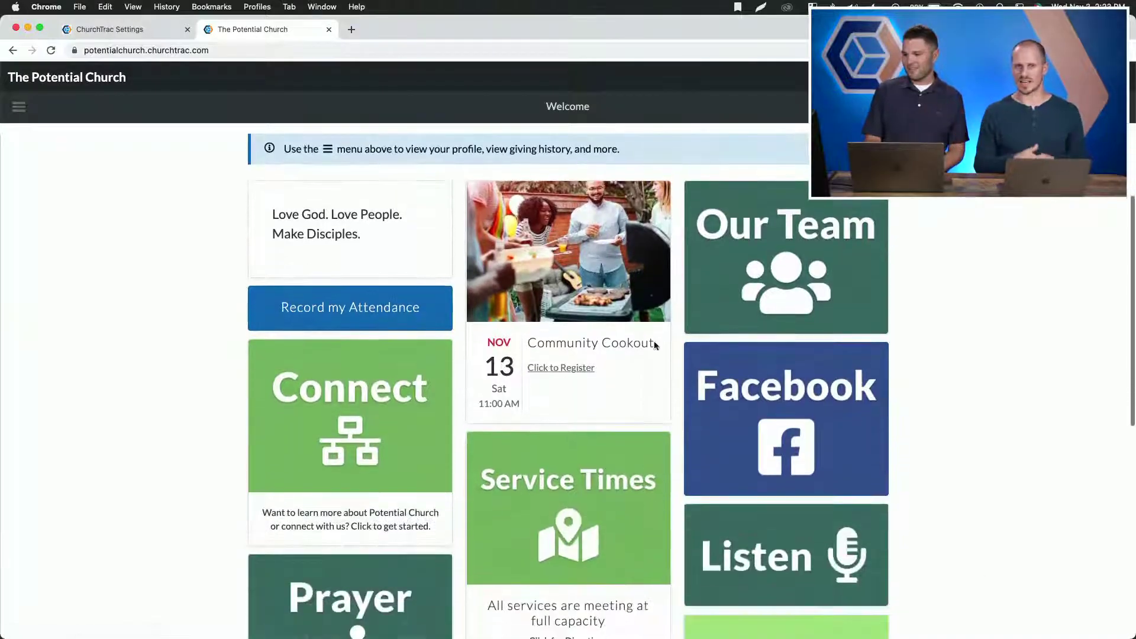
pyautogui.scroll(2, 608, 329)
pyautogui.scroll(2, 608, 327)
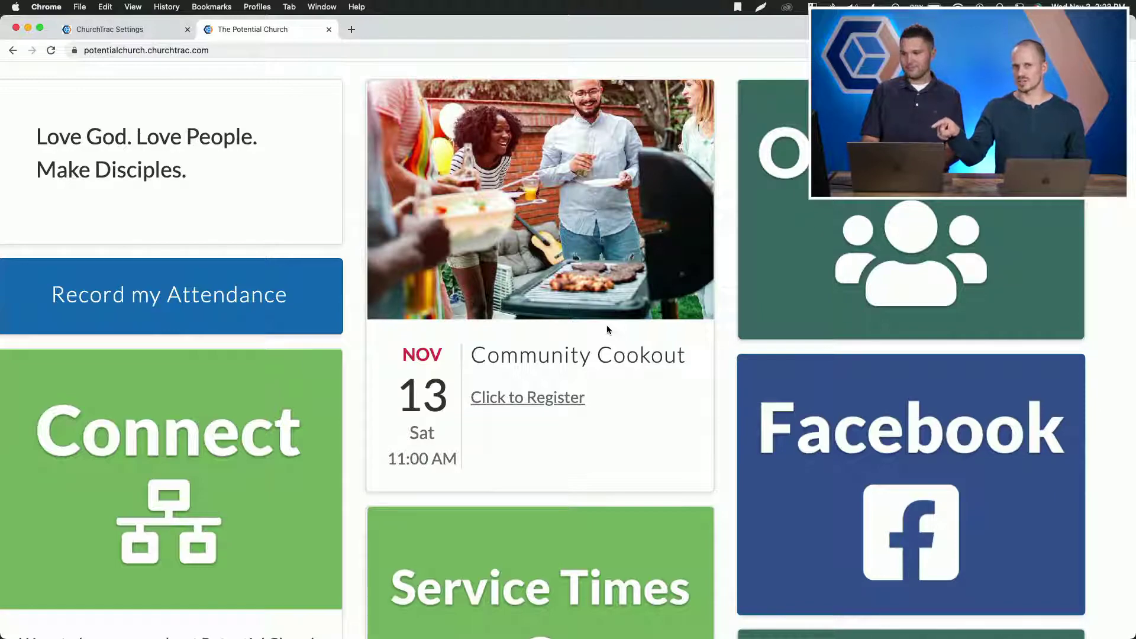
pyautogui.scroll(-4, 606, 325)
pyautogui.click(563, 371)
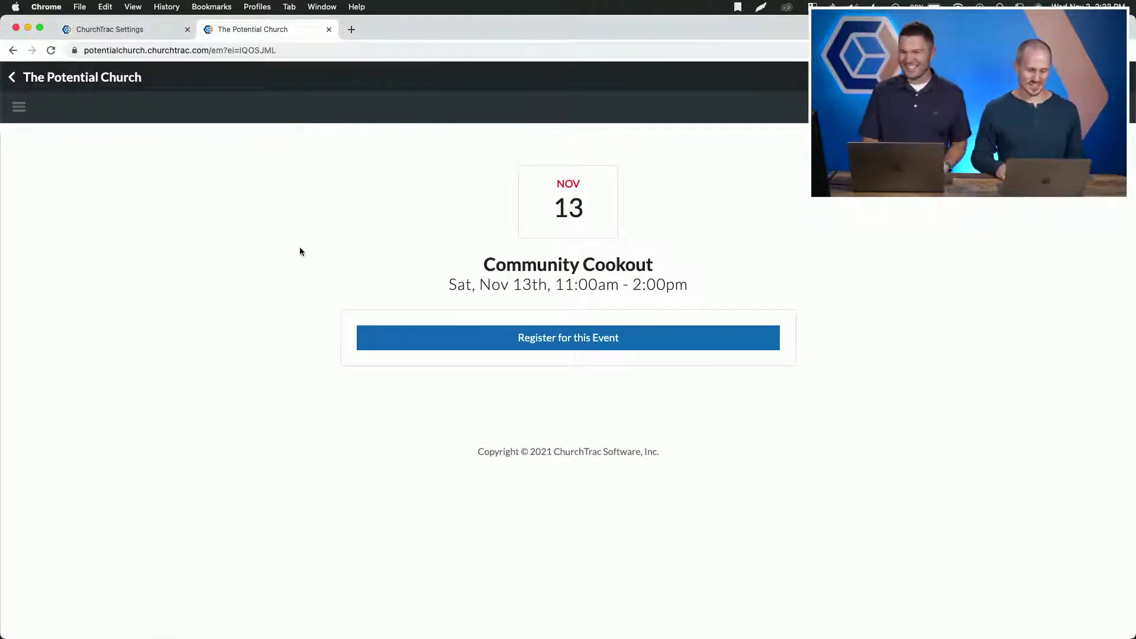
pyautogui.click(76, 84)
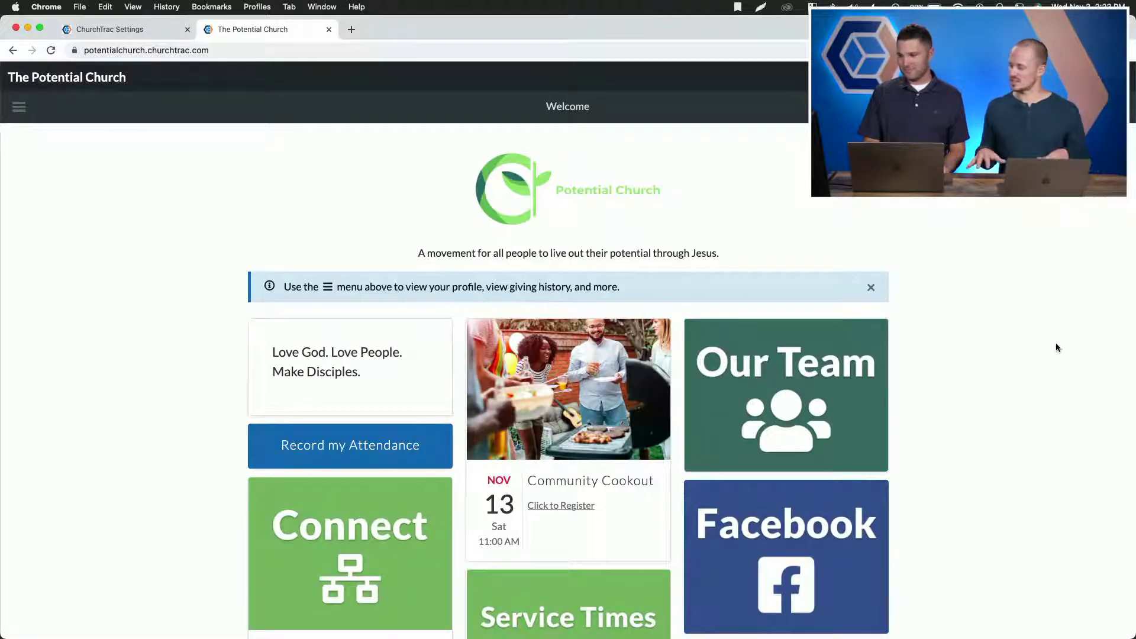
# Step: Examine the Give, Sermon Notes and Serve cards on the welcome page up close
pyautogui.scroll(-6, 1056, 343)
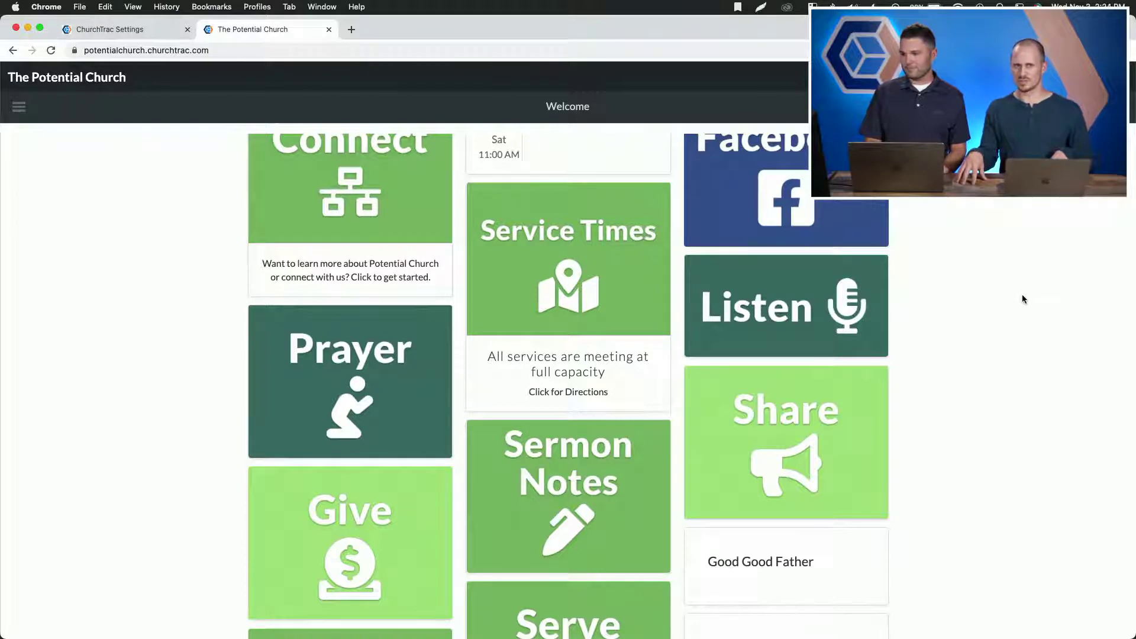
pyautogui.scroll(1, 1023, 298)
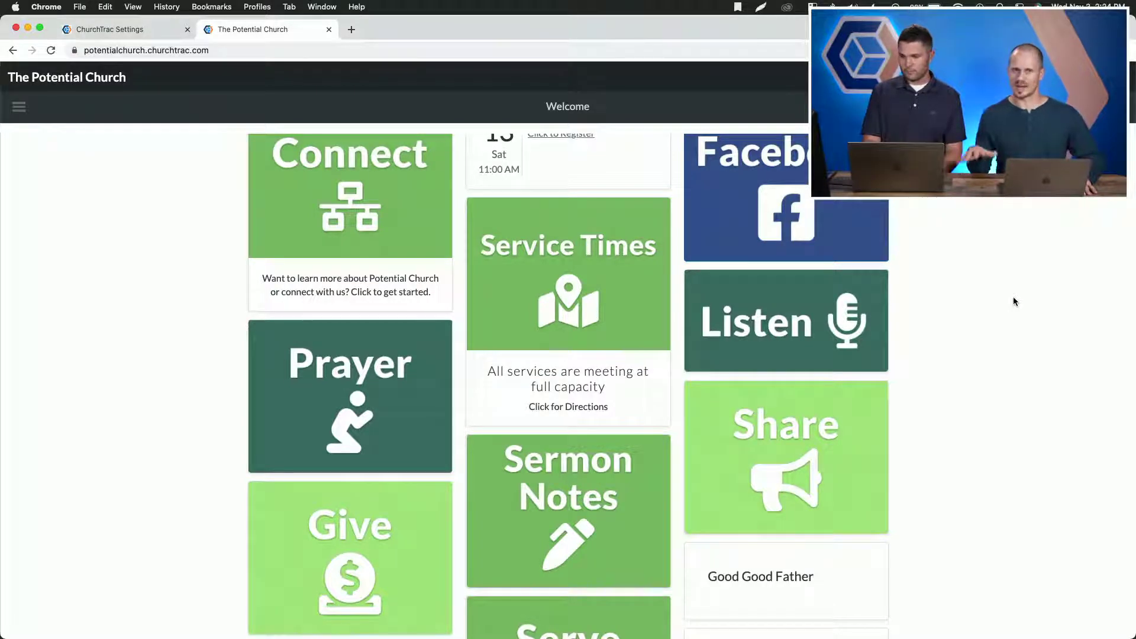
pyautogui.scroll(-3, 565, 383)
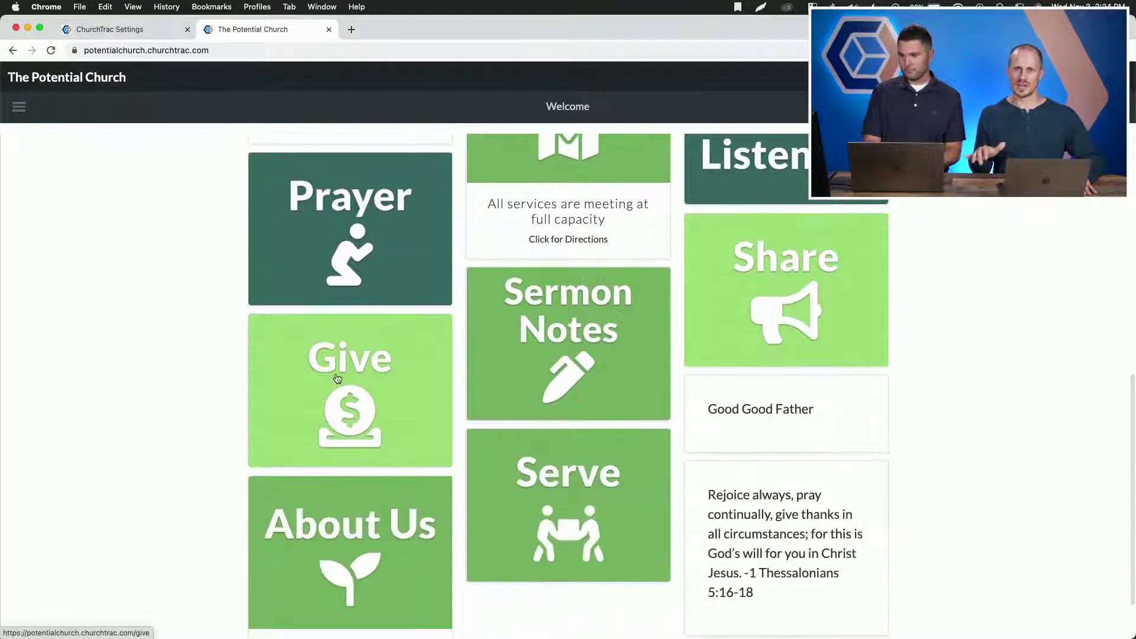
pyautogui.scroll(5, 338, 379)
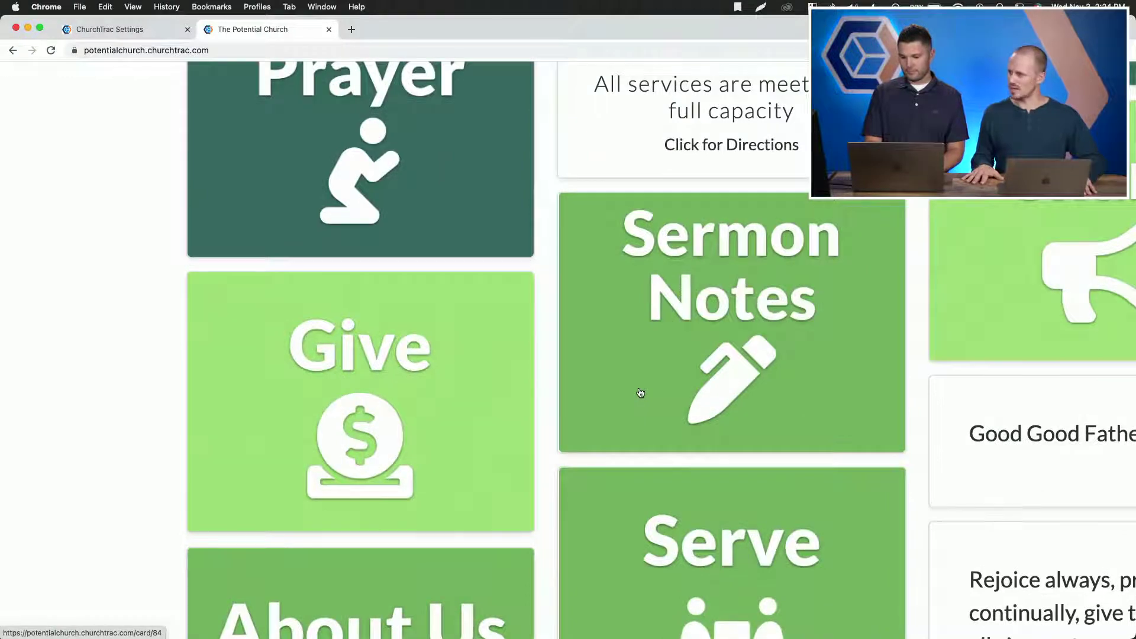
pyautogui.scroll(-5, 641, 393)
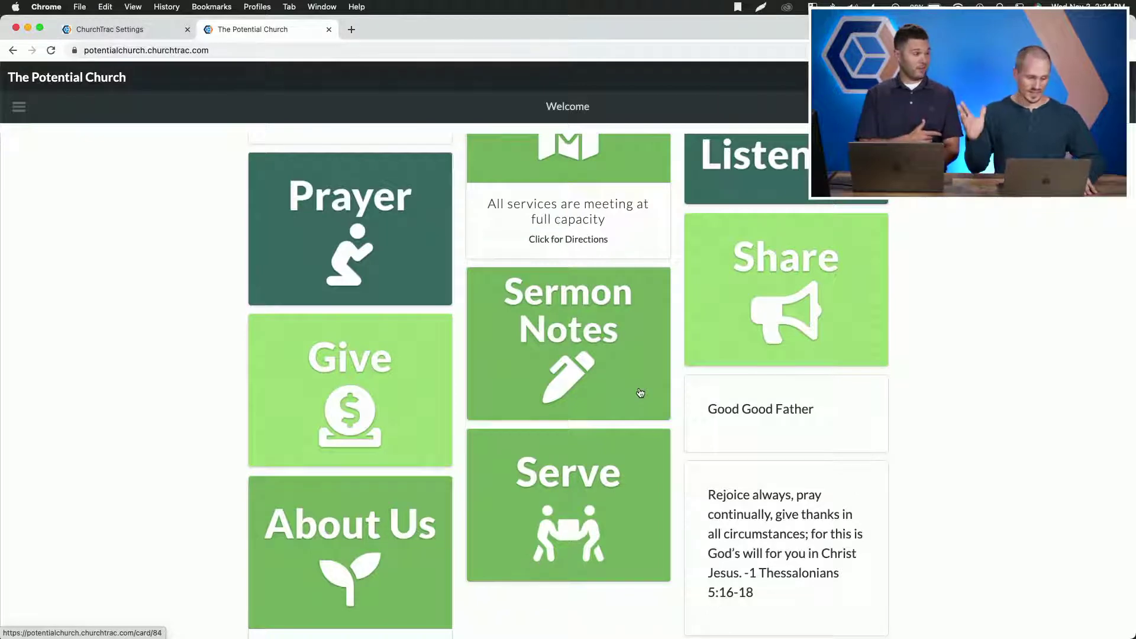
pyautogui.scroll(-2, 640, 393)
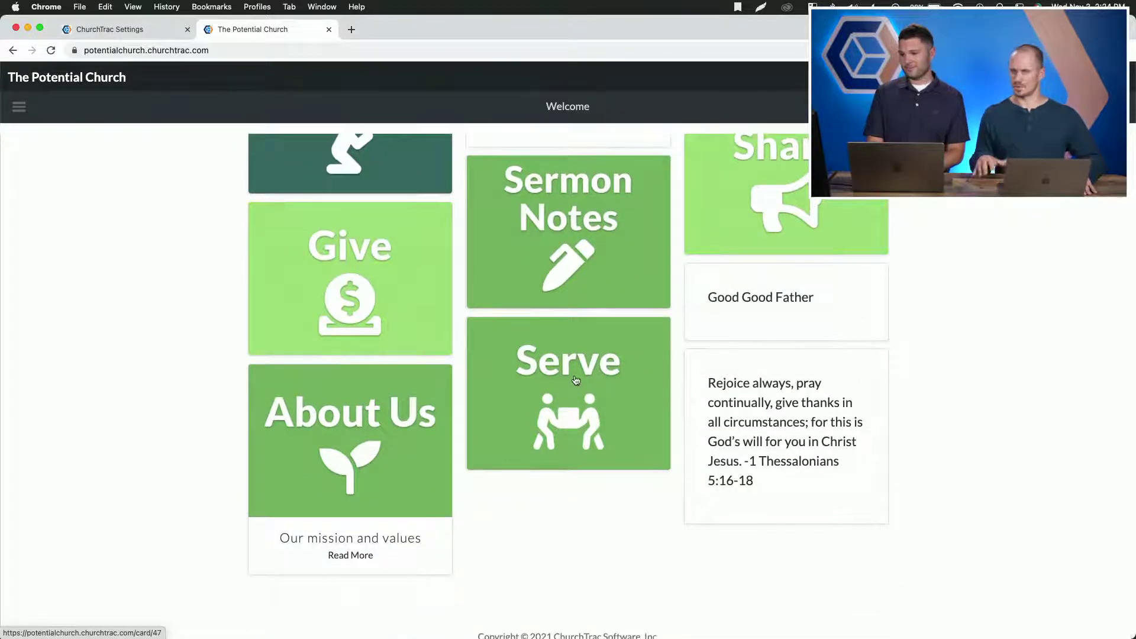
pyautogui.scroll(3, 576, 380)
pyautogui.scroll(2, 576, 380)
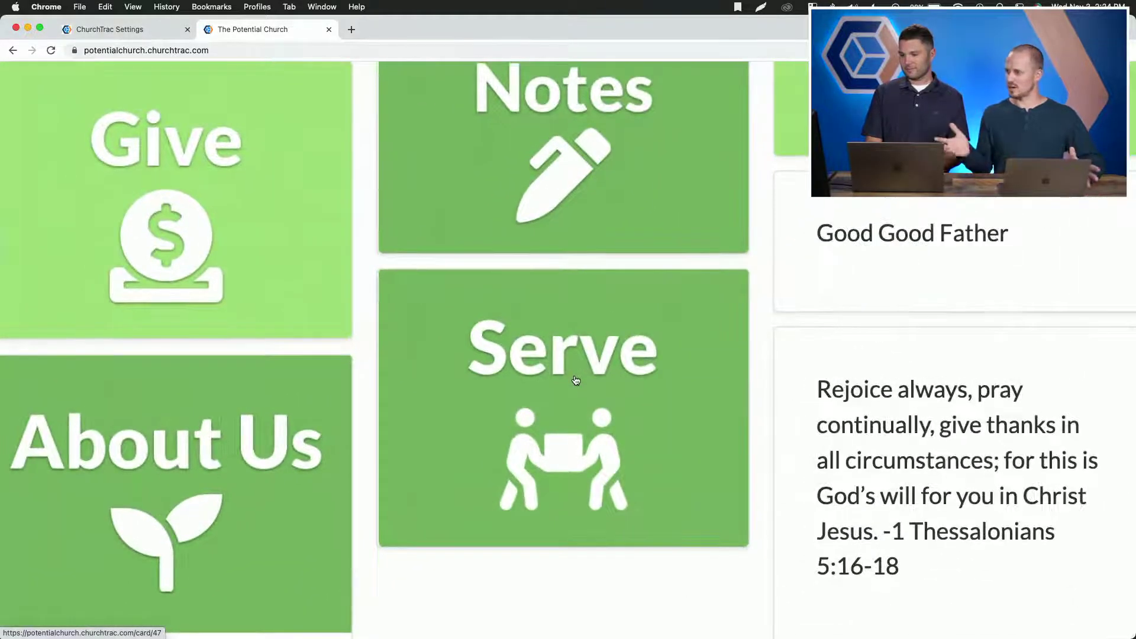
pyautogui.scroll(-5, 576, 380)
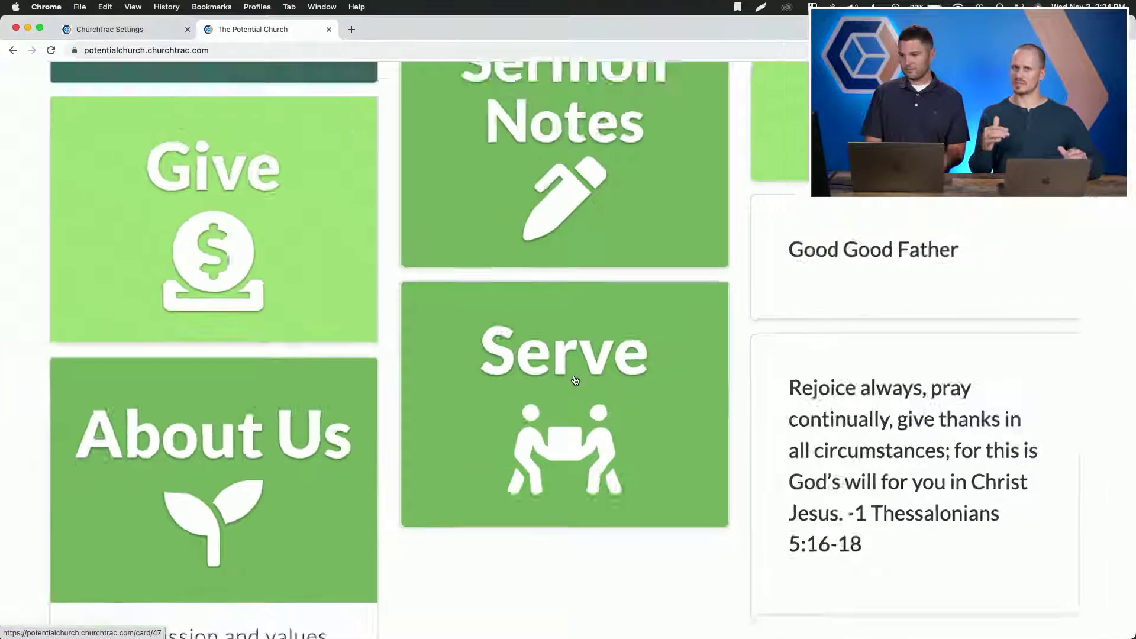
# Step: Open the Serve card's form and choose Worship Team as the area to serve and 1-2 times a month as the frequency
pyautogui.click(576, 380)
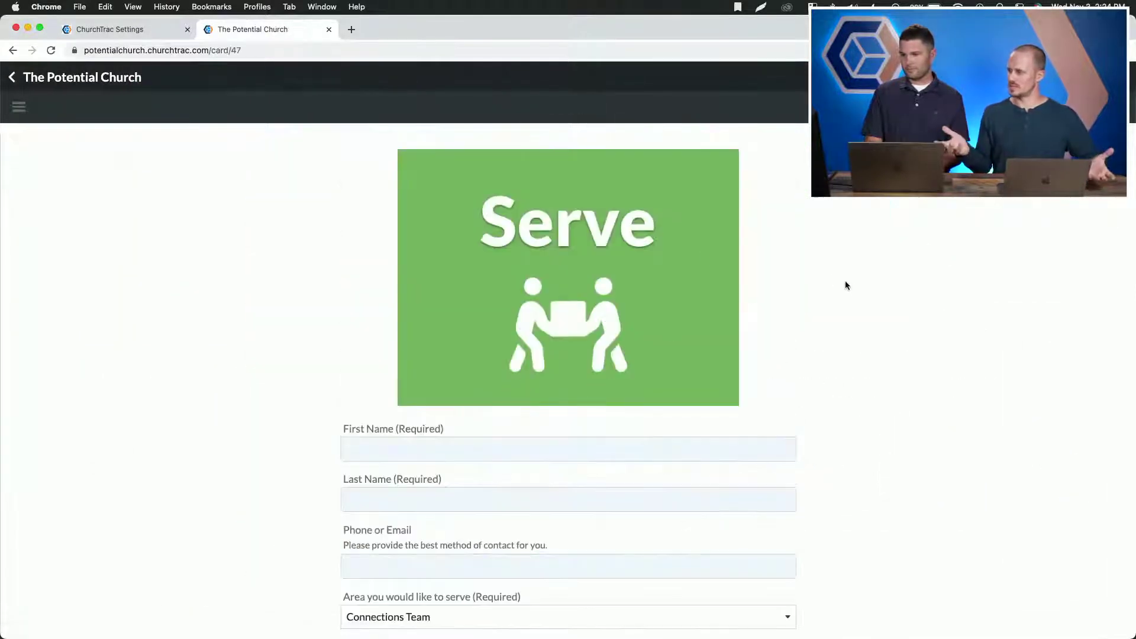
pyautogui.scroll(-5, 851, 282)
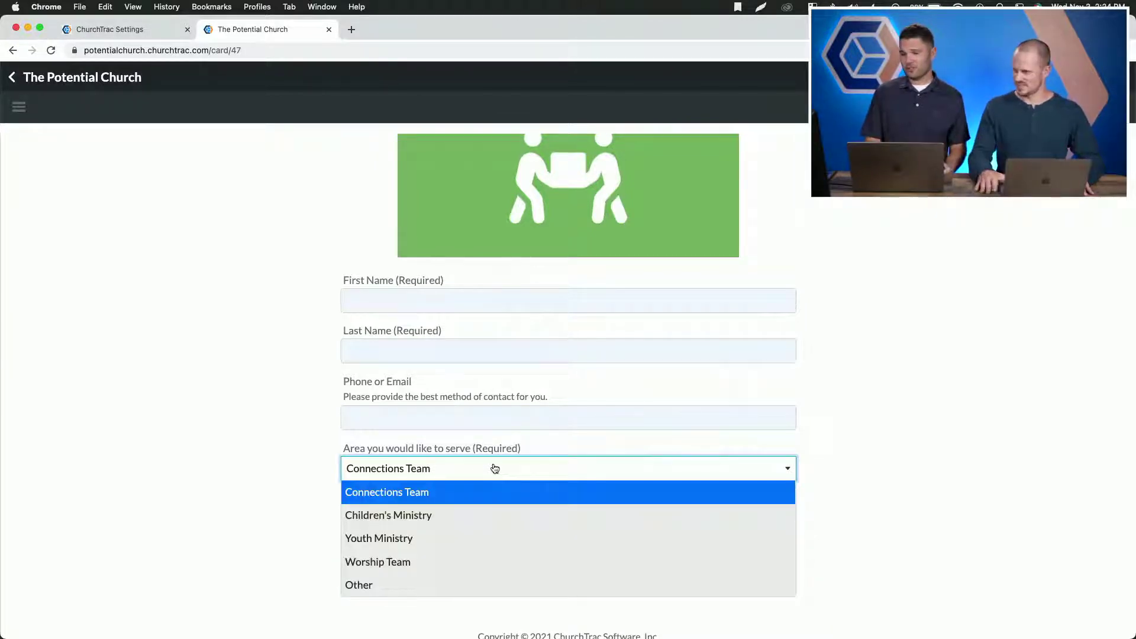
pyautogui.click(384, 560)
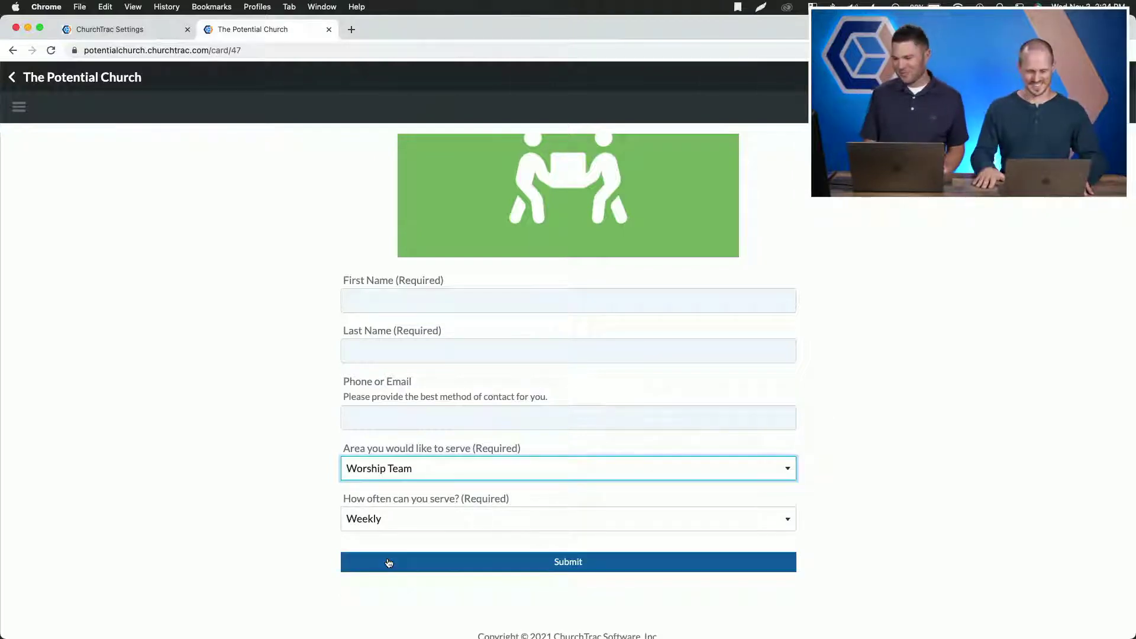
pyautogui.click(428, 524)
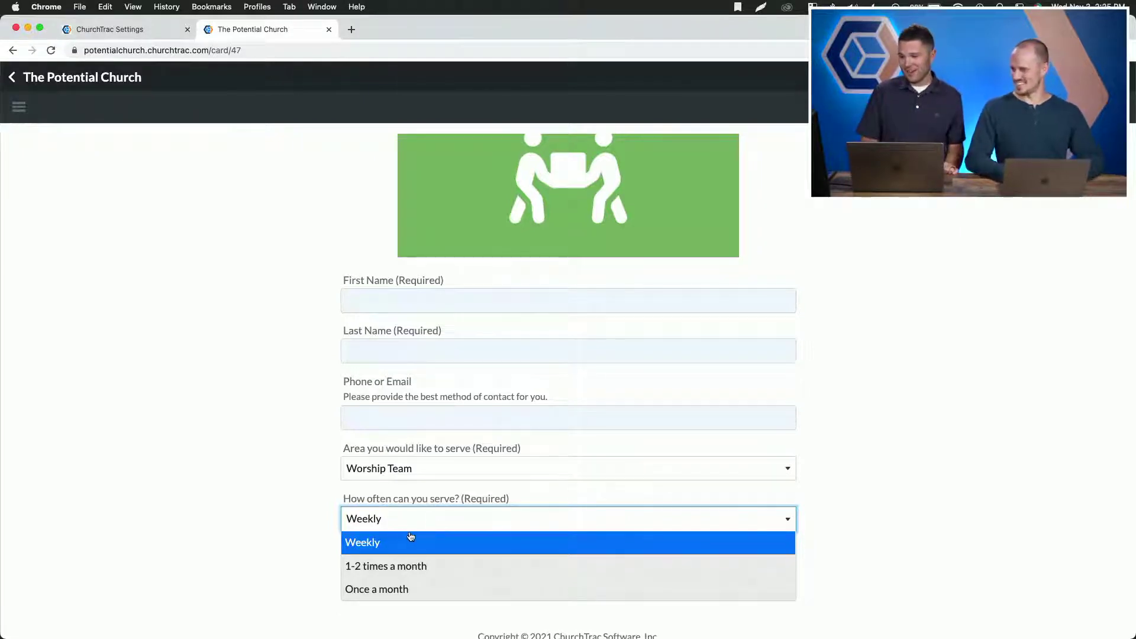
pyautogui.click(387, 567)
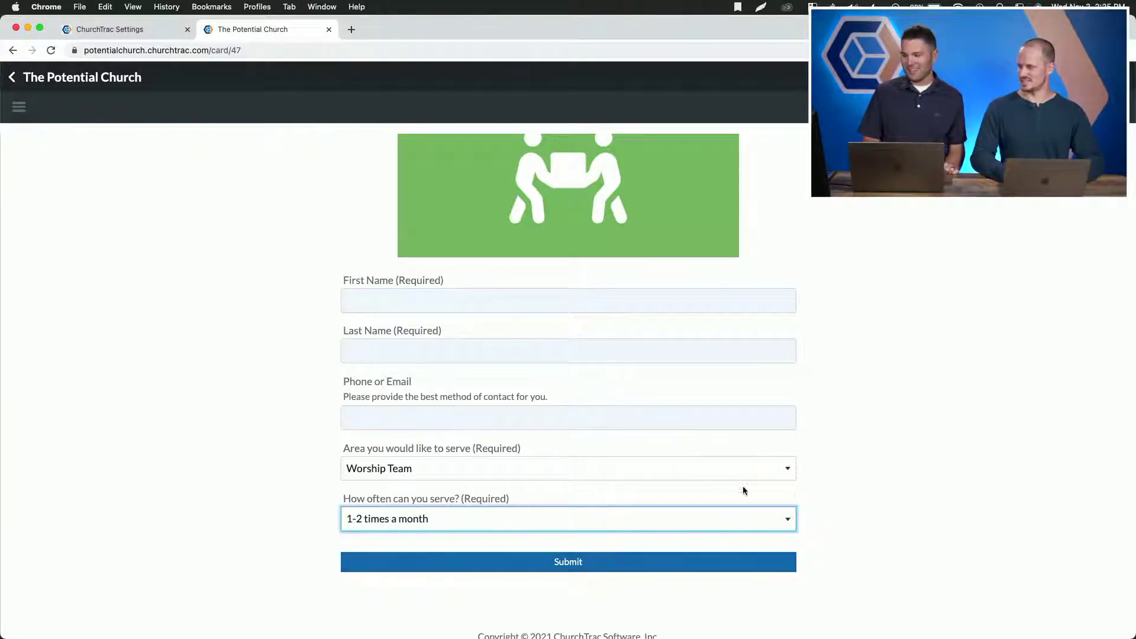
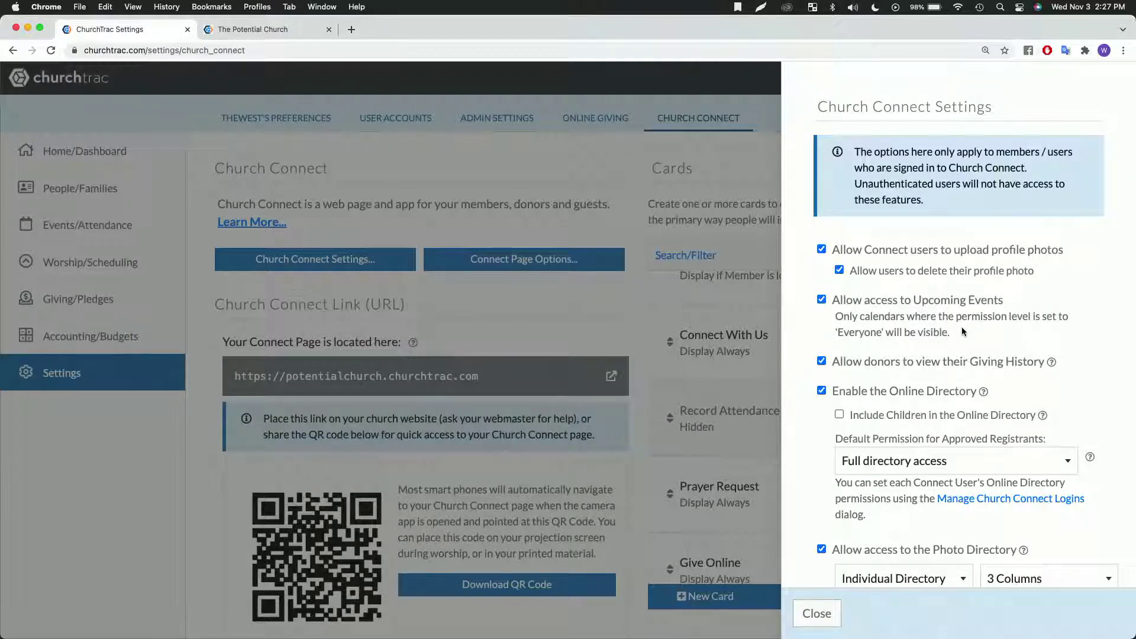
# Step: Review the Church Connect Settings options and choose the signed-in user's account as the one notified when someone registers
pyautogui.scroll(-3, 962, 328)
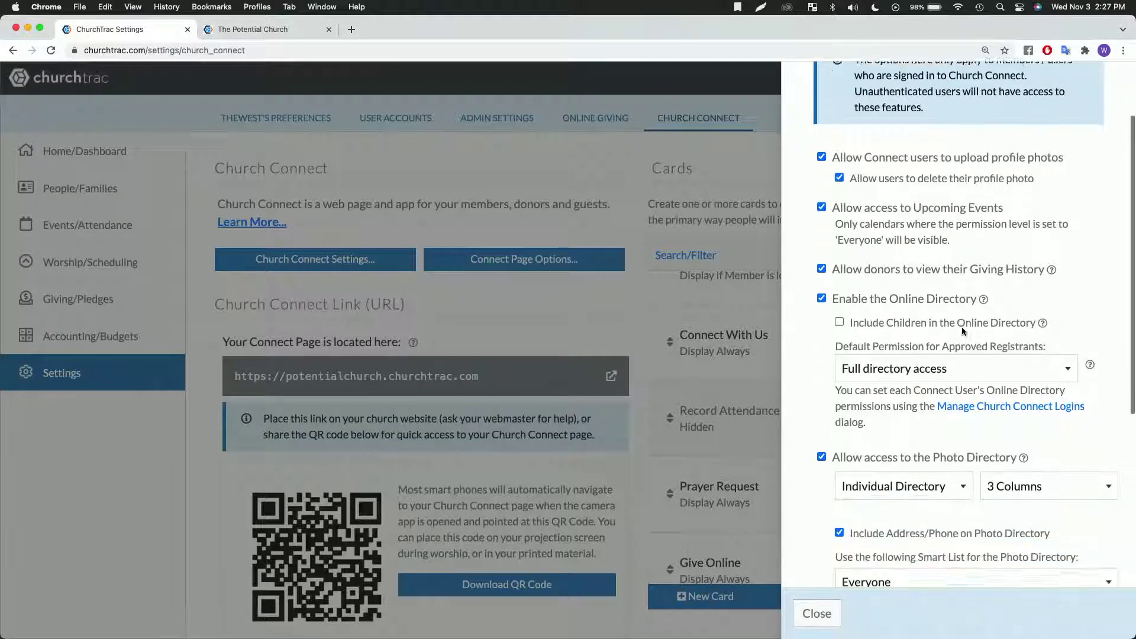
pyautogui.scroll(-1, 926, 268)
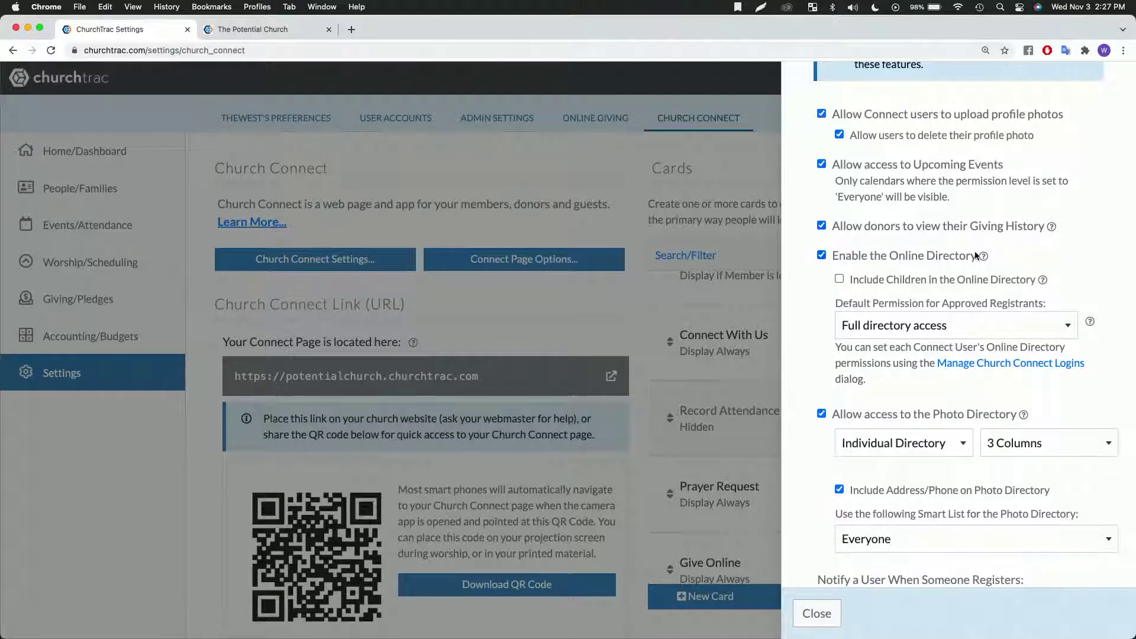
pyautogui.scroll(-2, 976, 254)
pyautogui.scroll(-5, 976, 255)
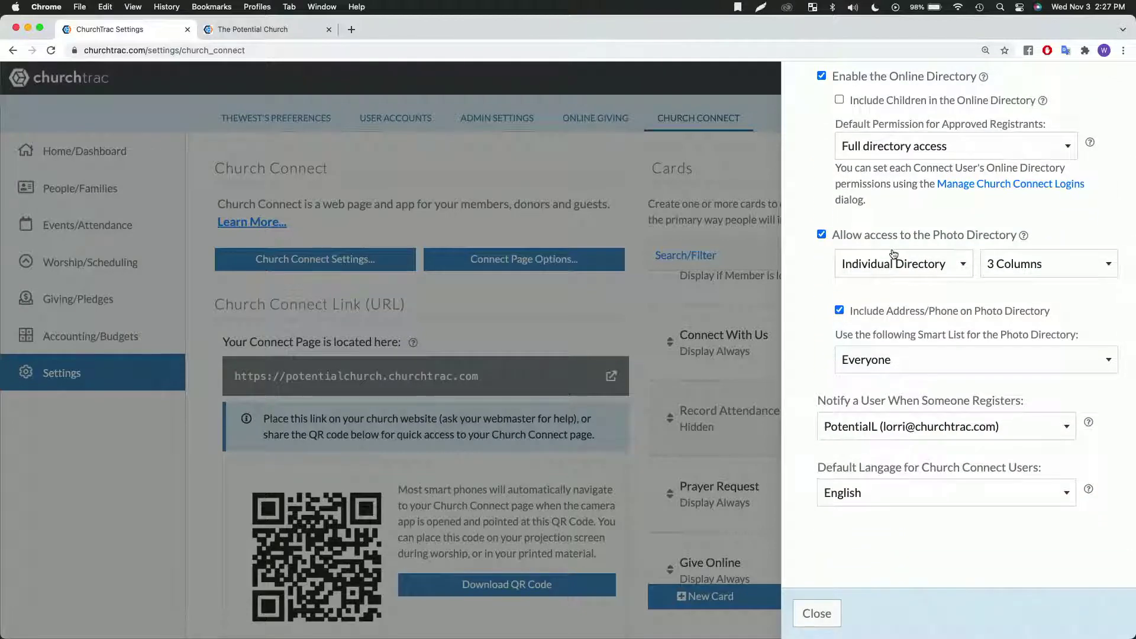
pyautogui.scroll(-3, 893, 254)
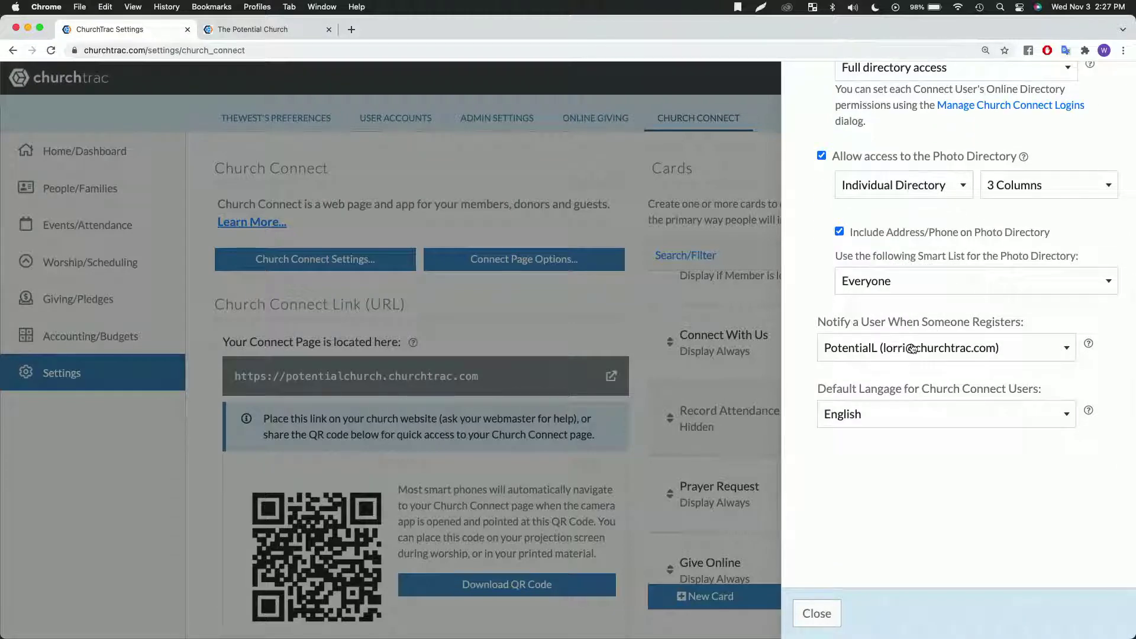
pyautogui.click(913, 349)
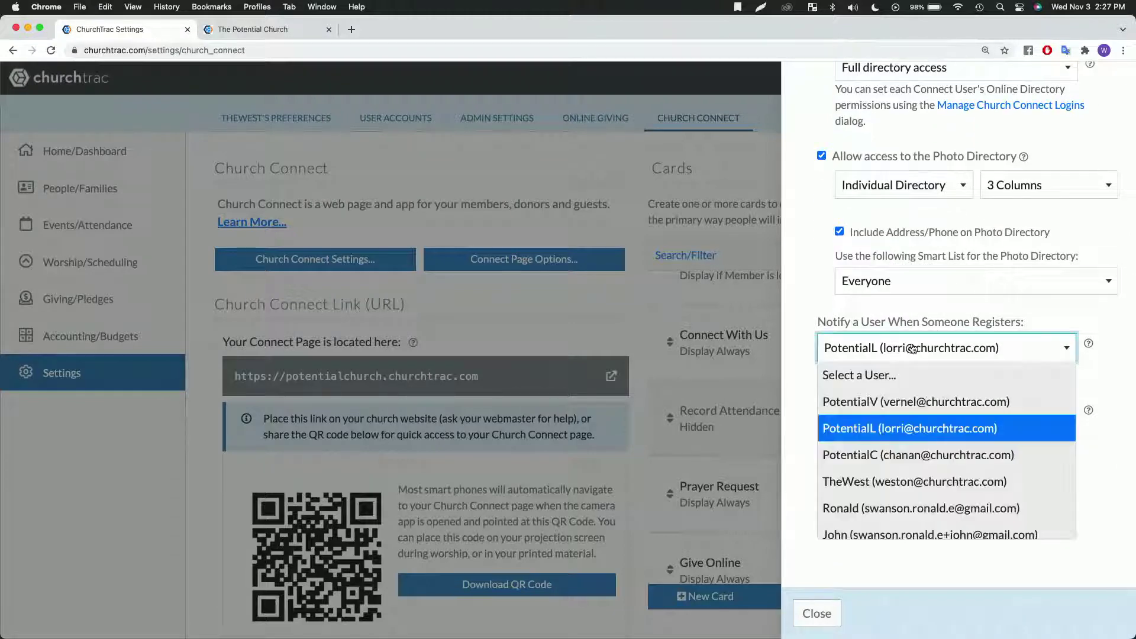
pyautogui.click(933, 492)
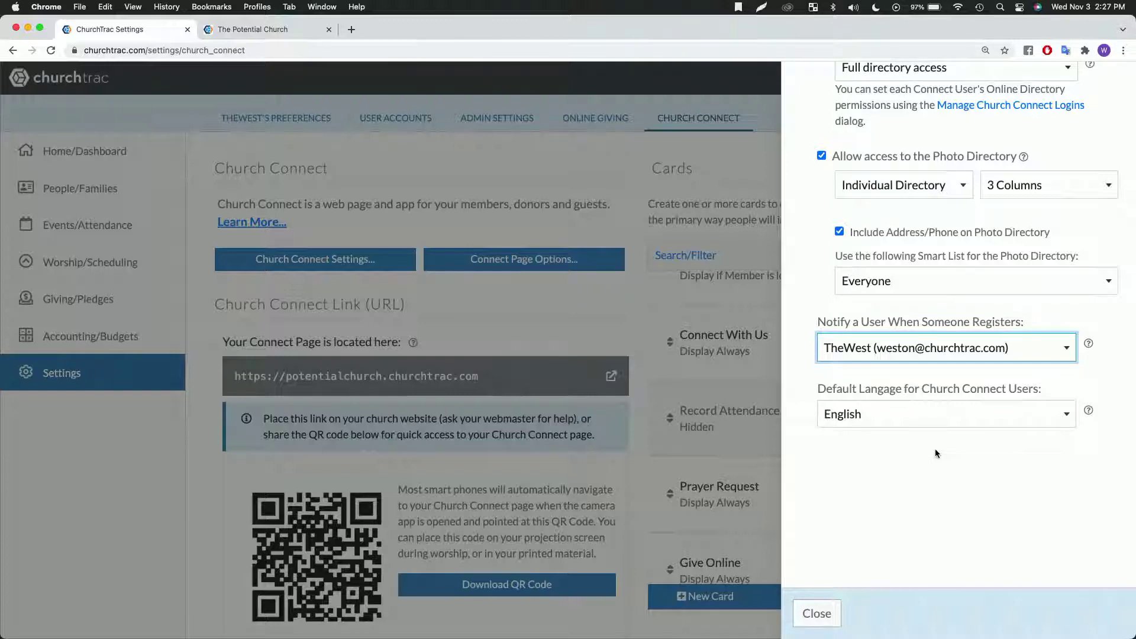
# Step: Check the default language choices for Church Connect users, keep English, and close the Church Connect Settings
pyautogui.click(958, 414)
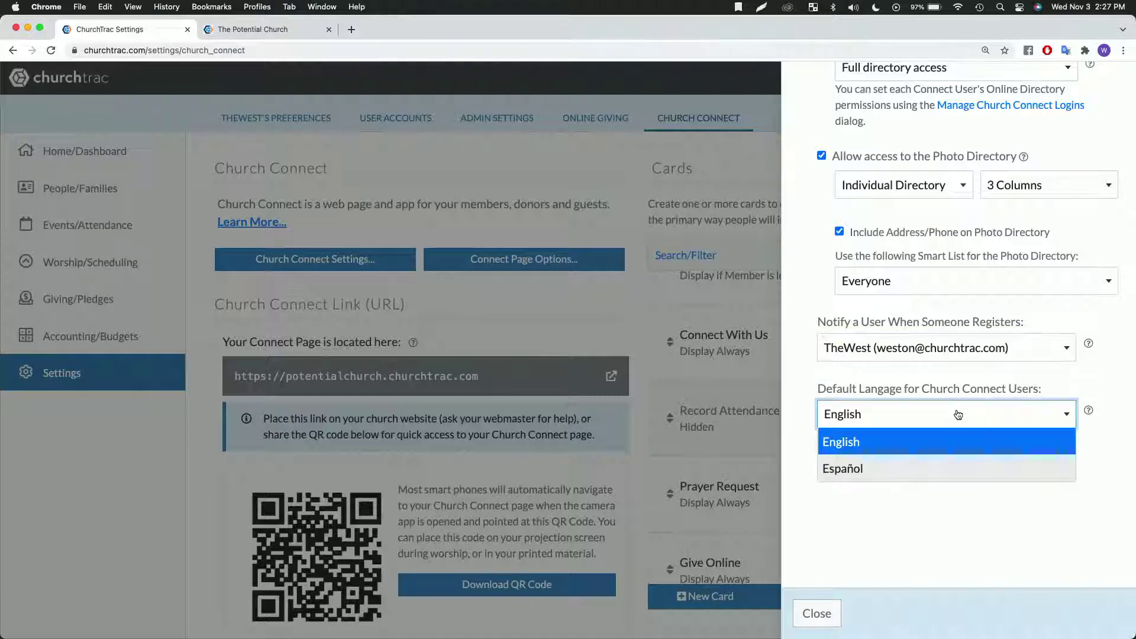
pyautogui.click(992, 432)
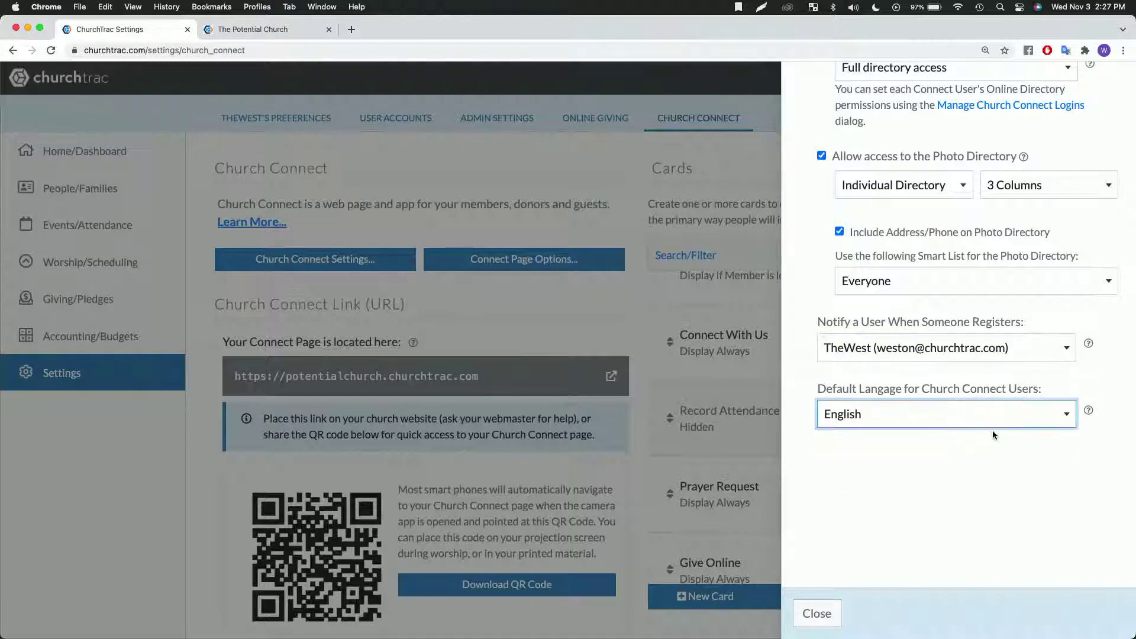
pyautogui.click(815, 613)
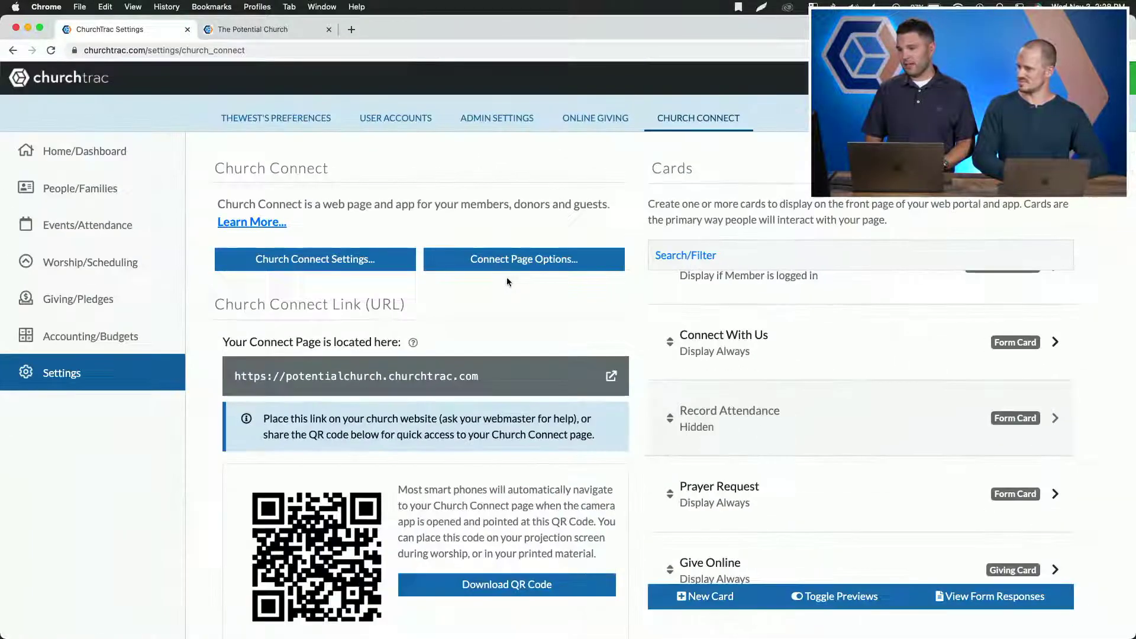
# Step: Open the Connect Page Options, review the logo and heading options, and check the background color picker without changing the color
pyautogui.click(508, 242)
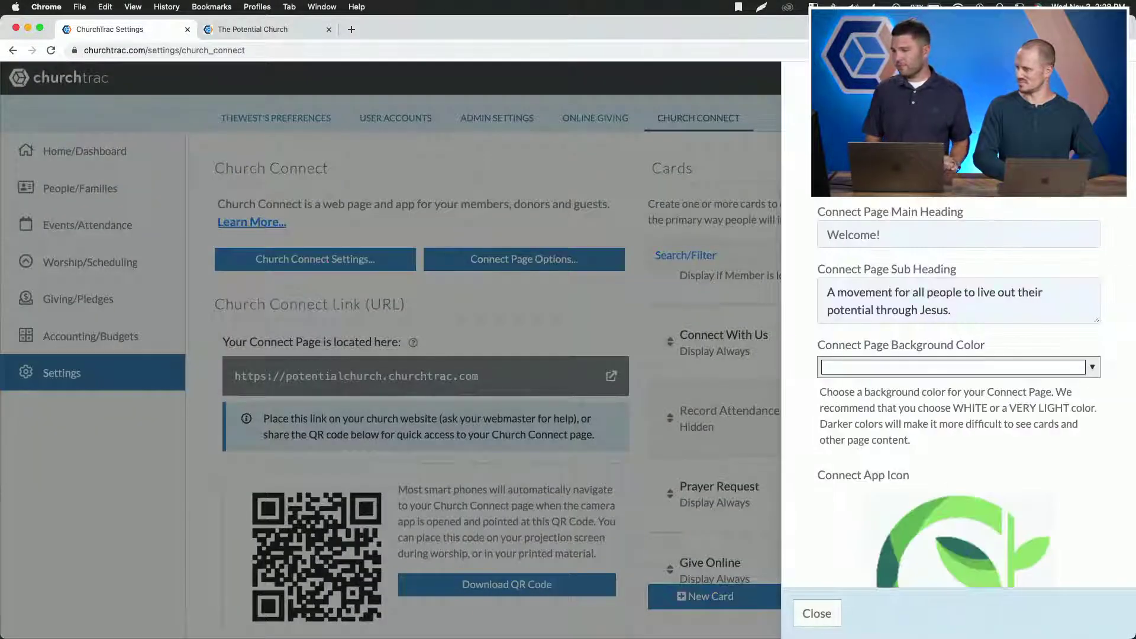
pyautogui.scroll(-1, 1066, 177)
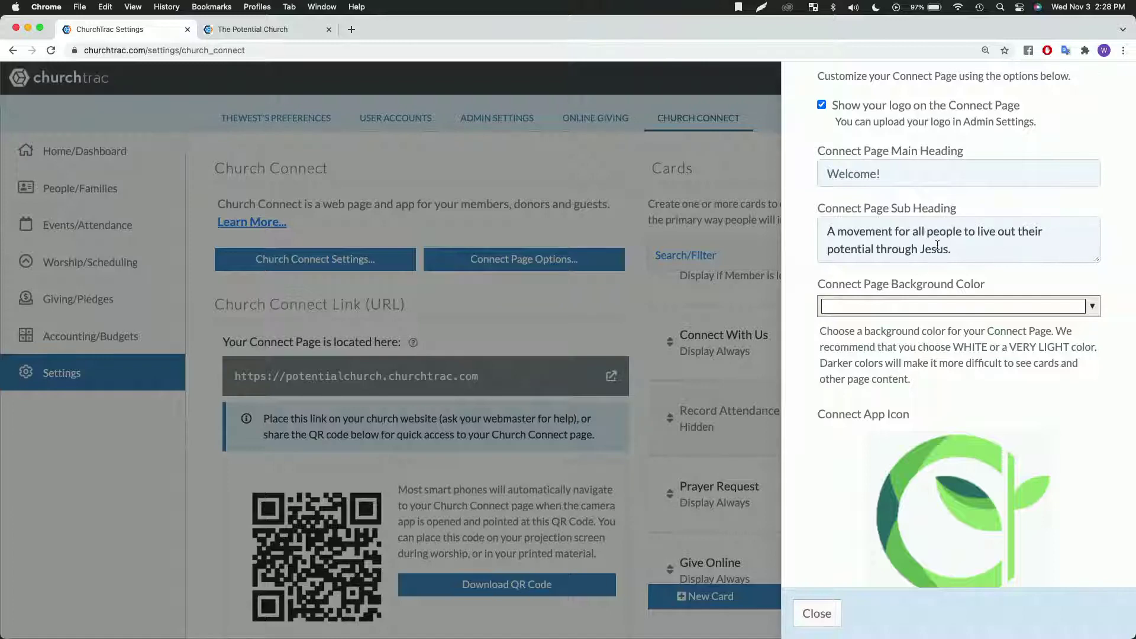
pyautogui.click(910, 309)
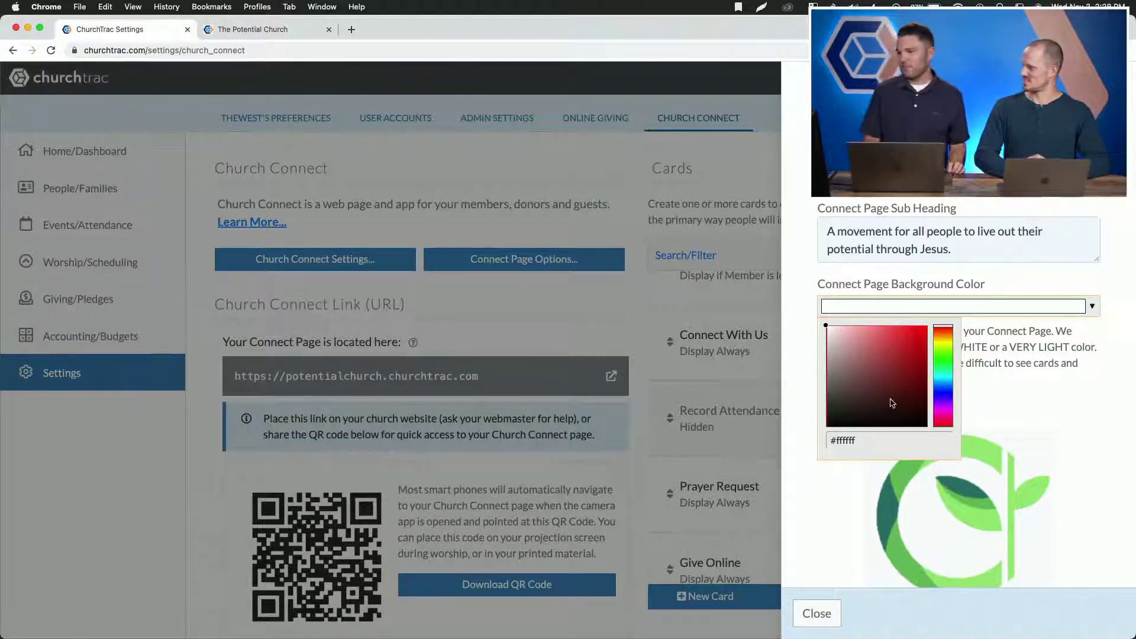
pyautogui.click(846, 440)
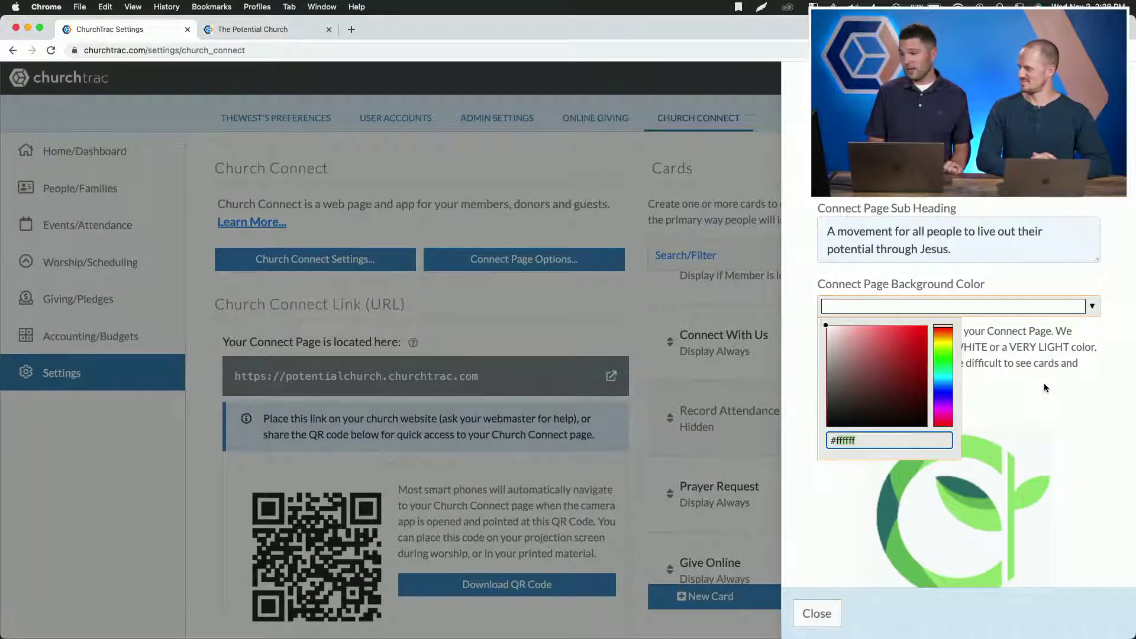
pyautogui.click(1013, 376)
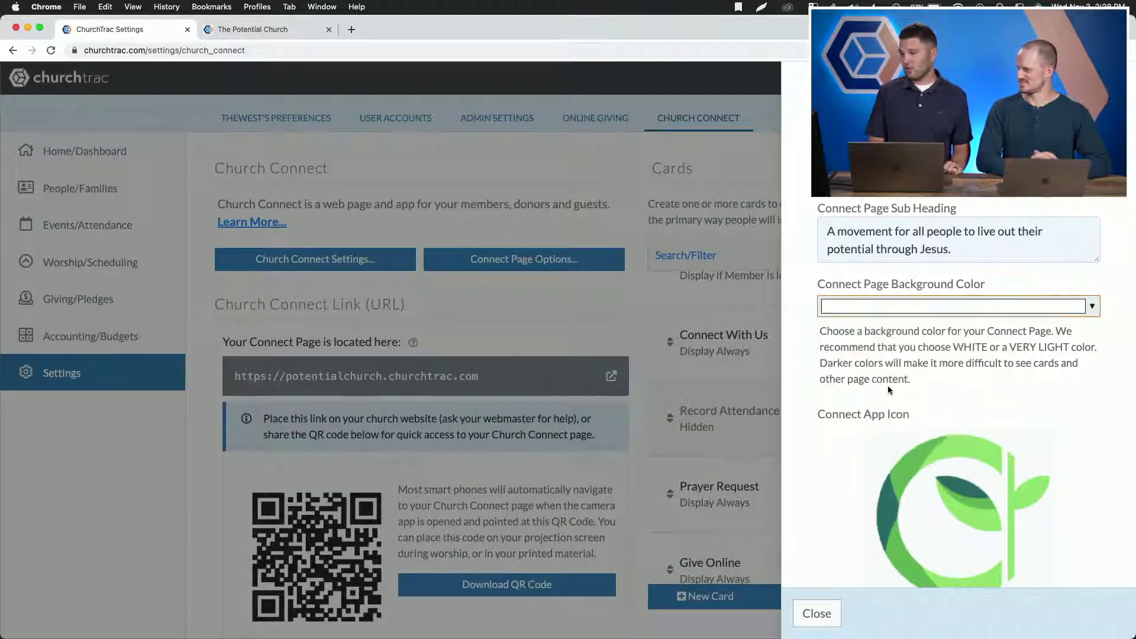
# Step: Examine the Connect App Icon section with its PNG upload area and guidance, and close the Connect Page Options
pyautogui.scroll(-3, 889, 391)
pyautogui.scroll(-3, 890, 390)
pyautogui.scroll(2, 887, 385)
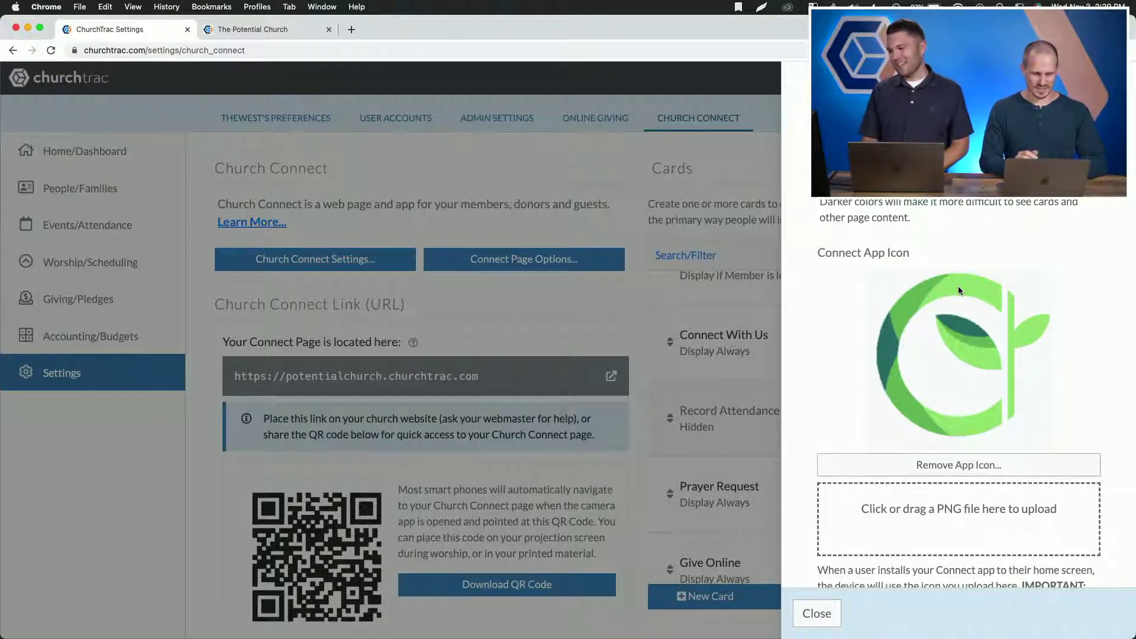
pyautogui.scroll(-2, 958, 288)
pyautogui.scroll(-3, 959, 288)
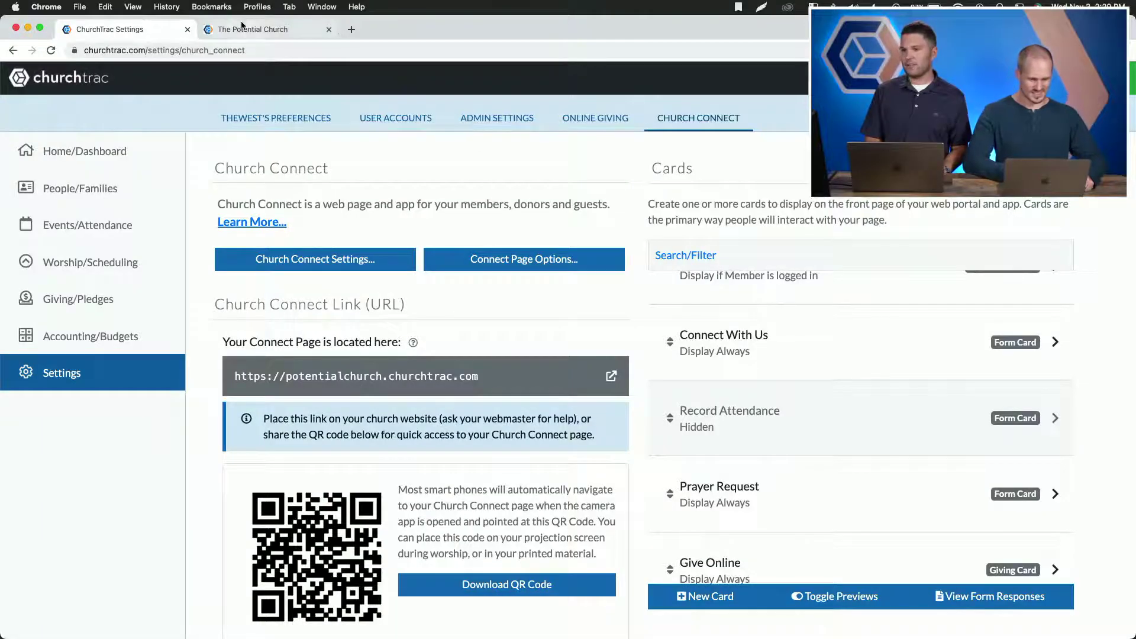
# Step: View the logo on the live Connect page and inspect the Your Church Logo section in the church's Admin Settings
pyautogui.click(242, 30)
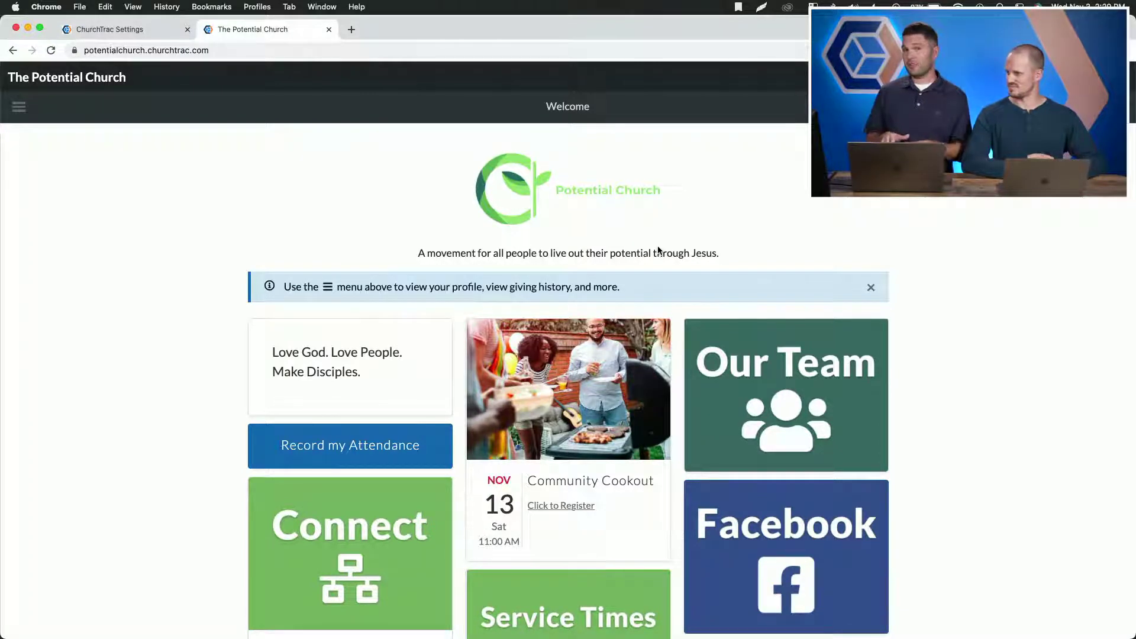
pyautogui.click(156, 31)
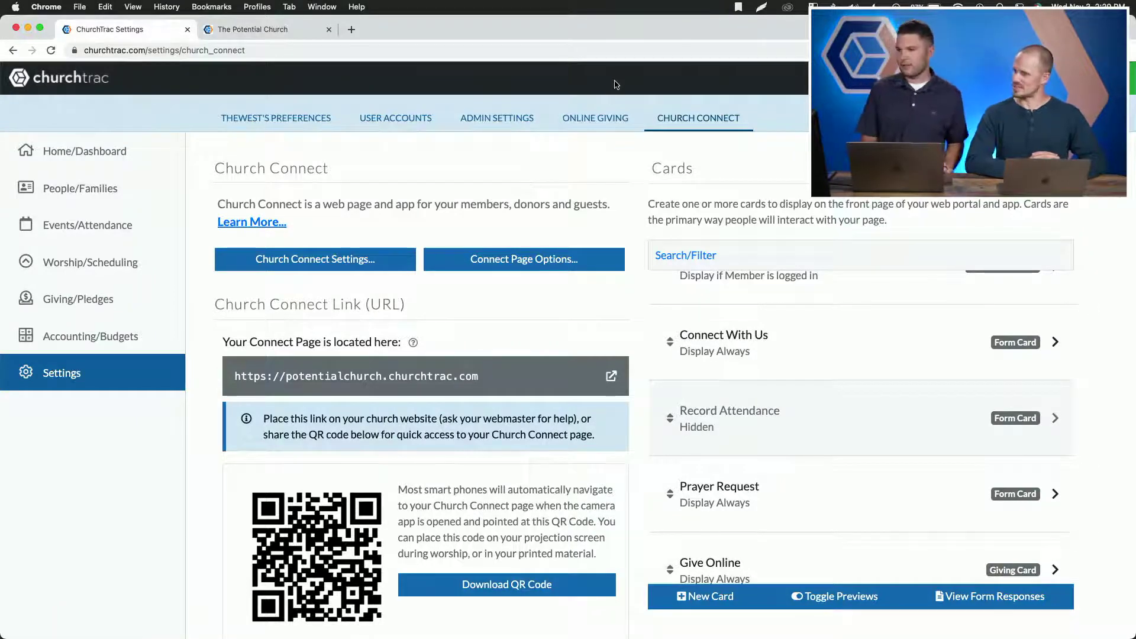
pyautogui.click(499, 116)
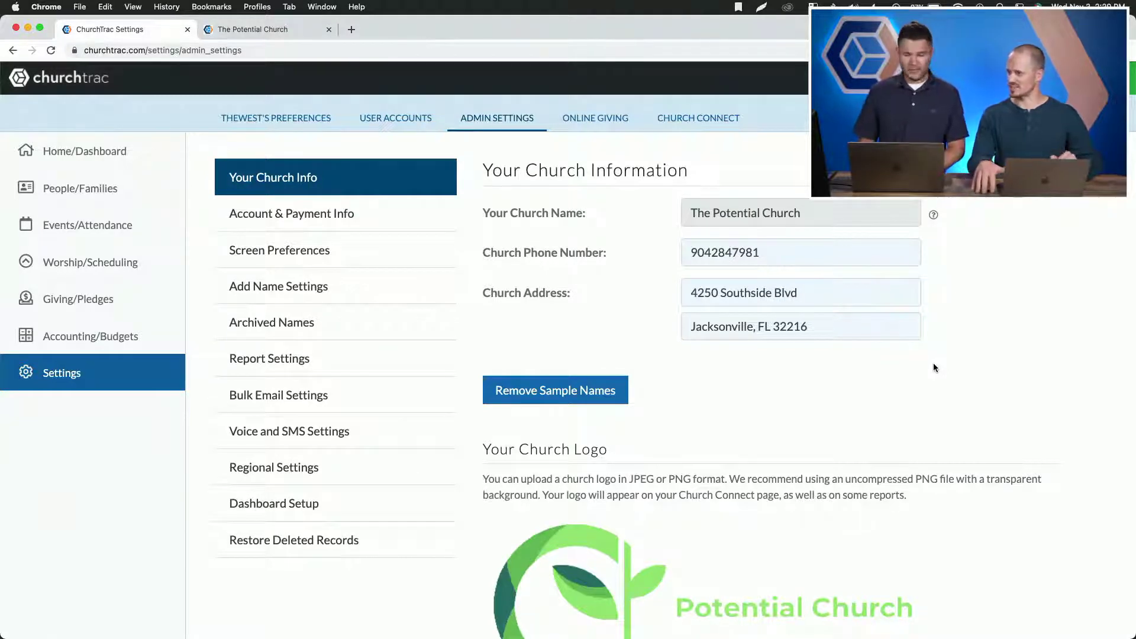
pyautogui.scroll(-5, 932, 363)
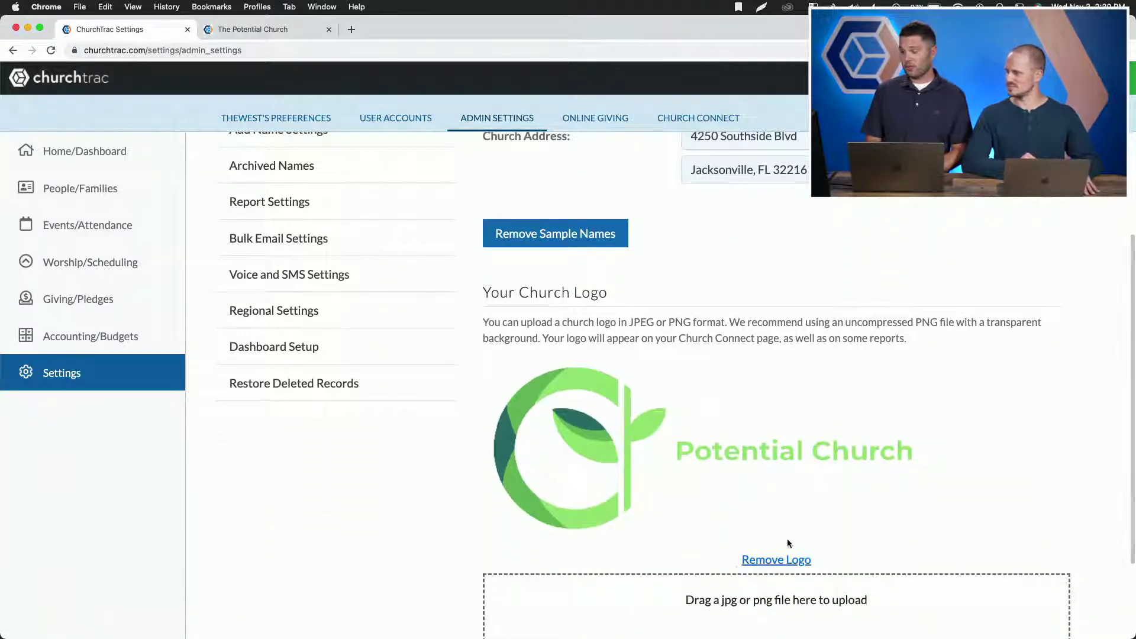
pyautogui.scroll(-2, 795, 505)
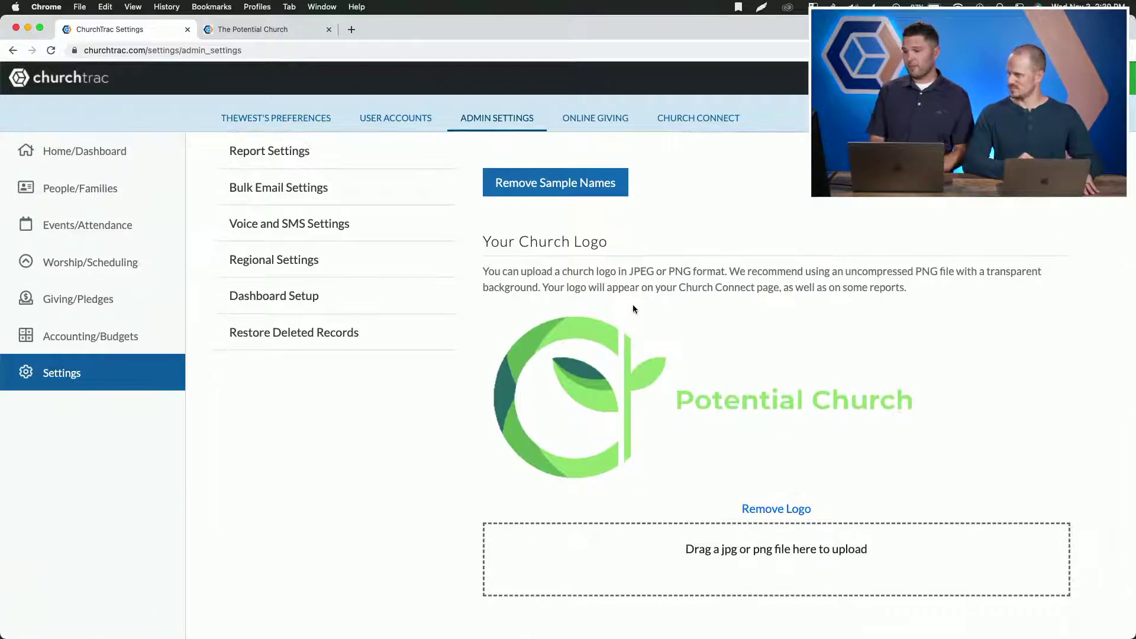